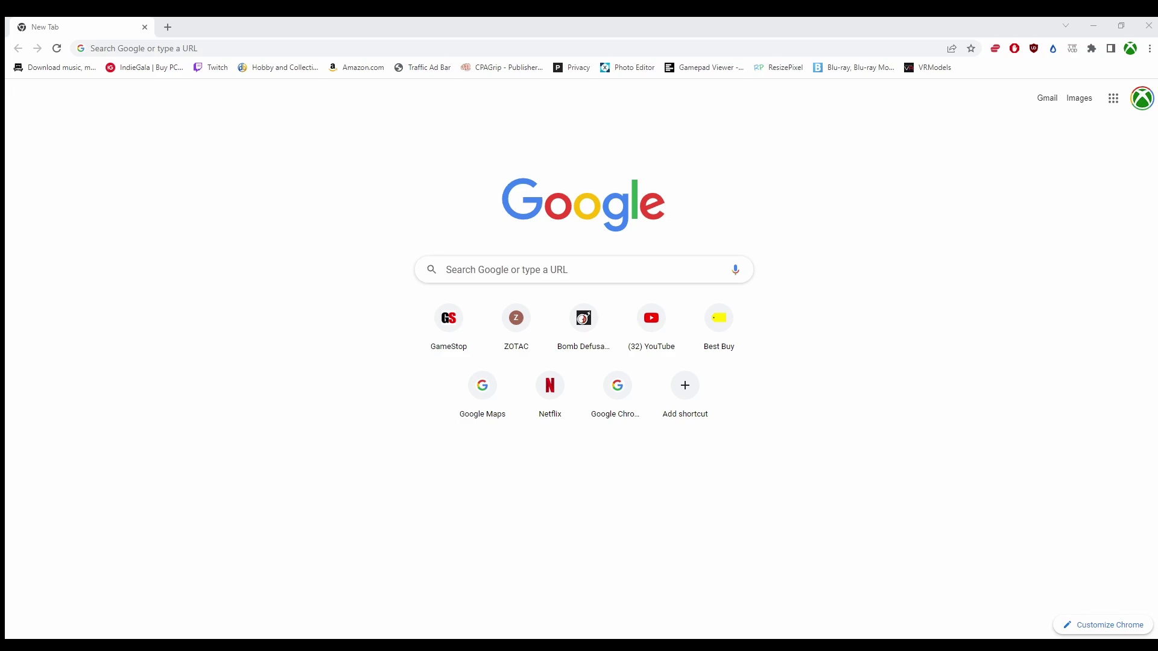
# Load unity.com/download, download the Windows Unity Hub installer and run UnityHubSetup.exe.
pyautogui.click(135, 52)
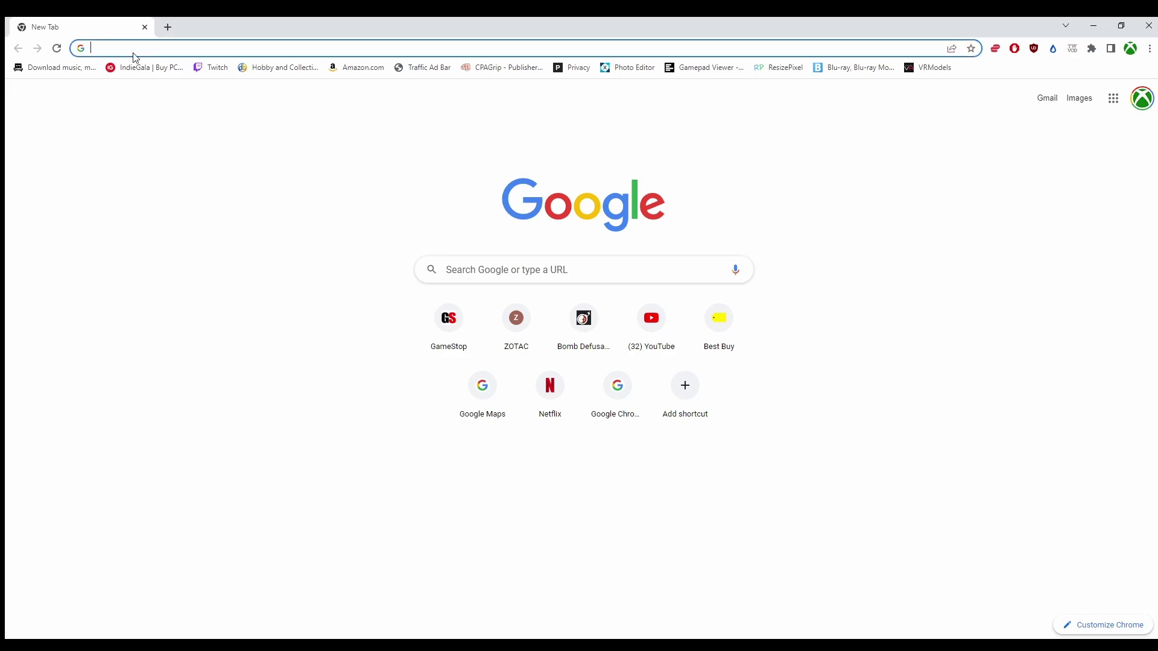
pyautogui.hotkey('ctrl', 'v')
pyautogui.press('Return')
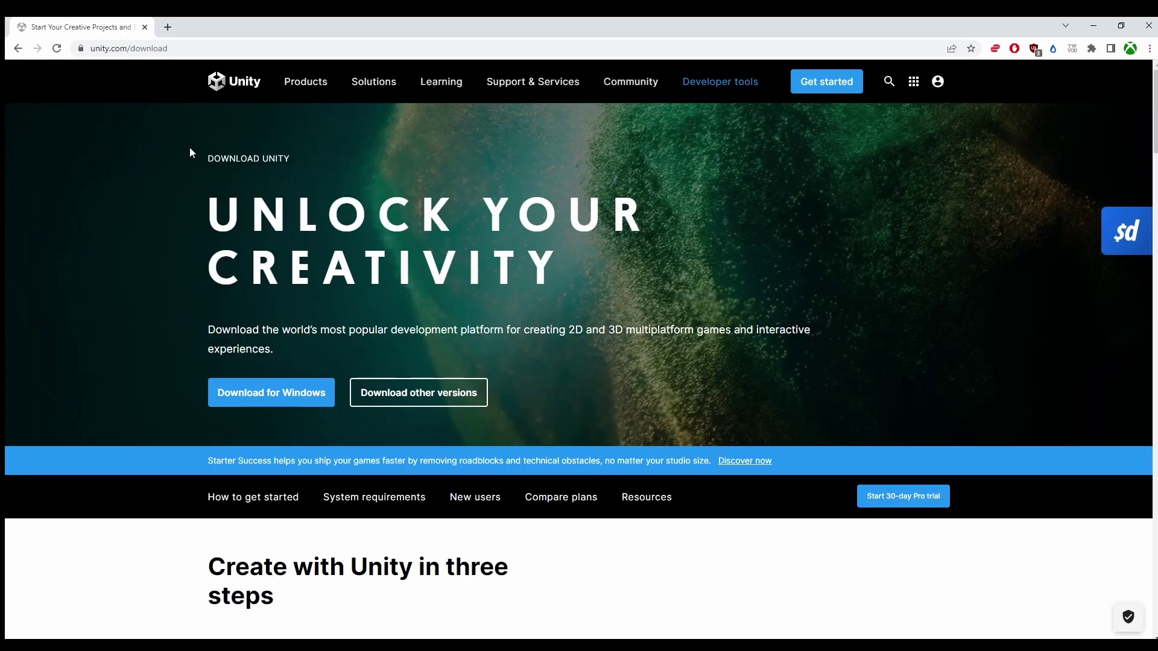
pyautogui.click(289, 401)
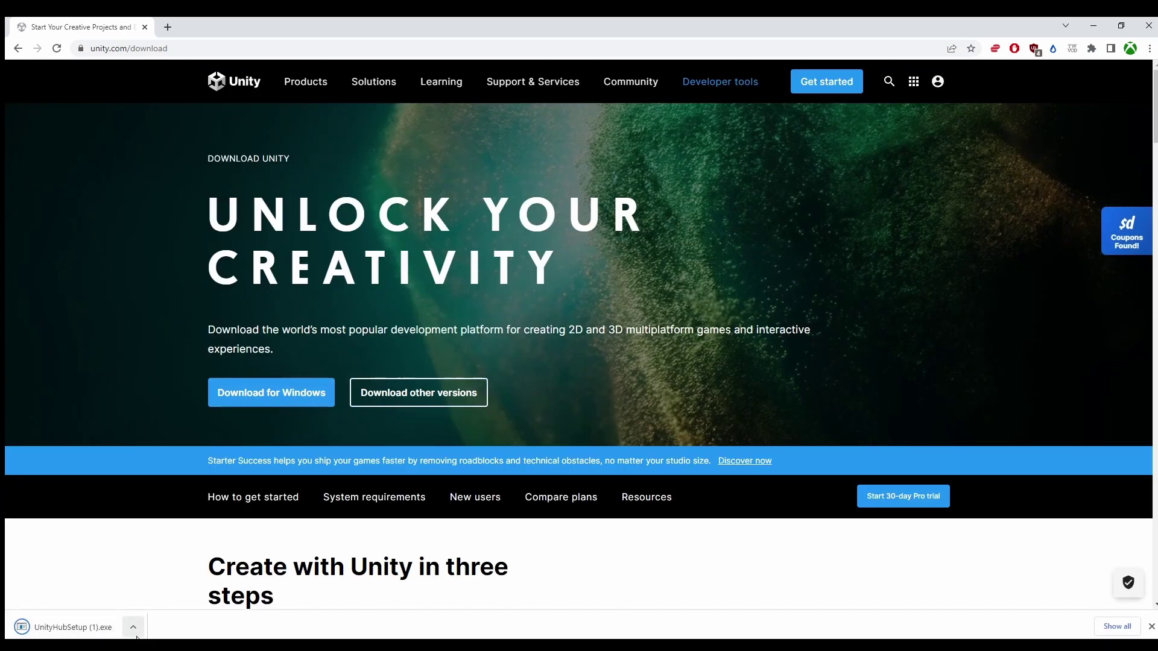
pyautogui.click(77, 631)
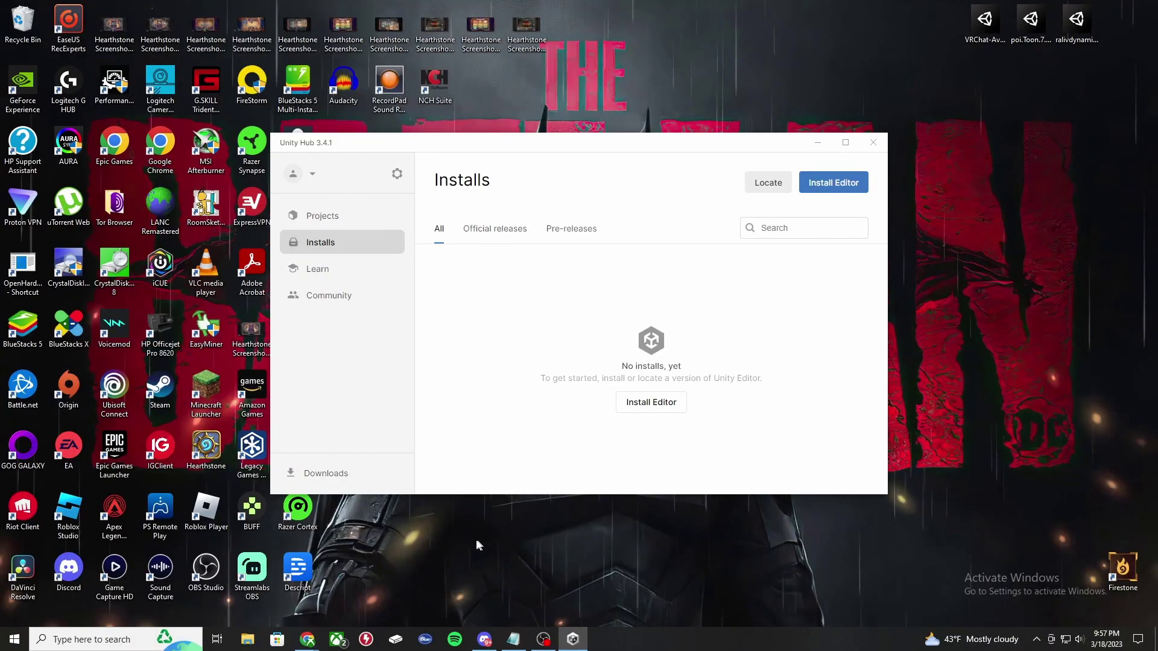
pyautogui.moveTo(308, 639)
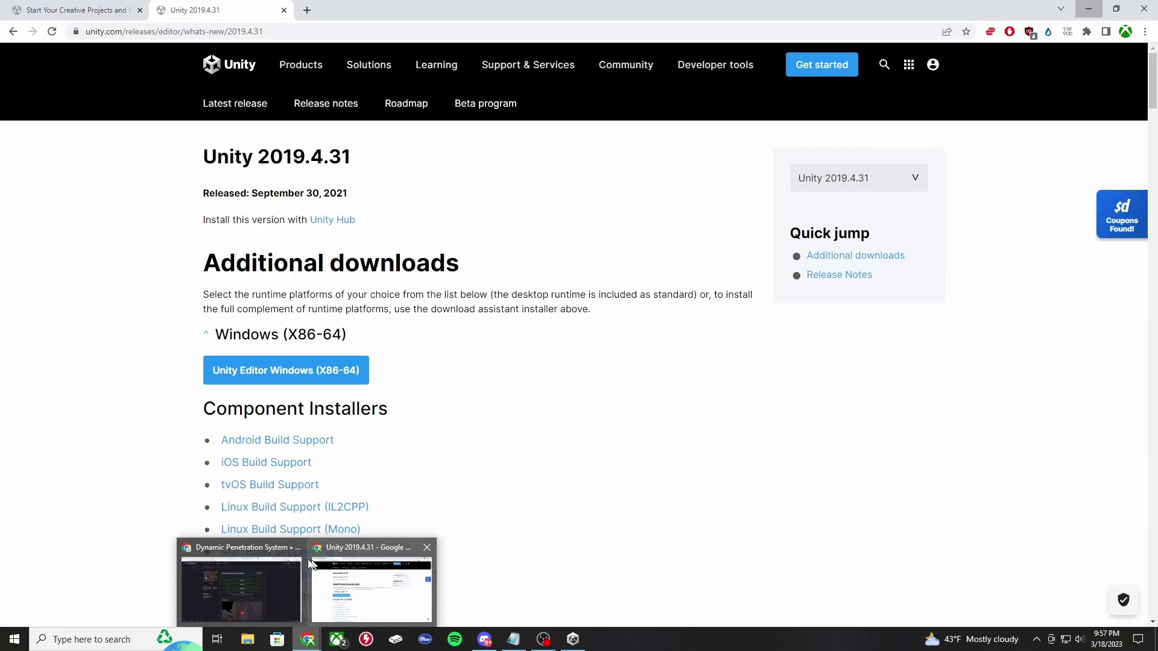
# Load the Unity 2019.4.31 release page in a new Chrome tab and skip the 2021.3.21f1 editor install.
pyautogui.click(253, 583)
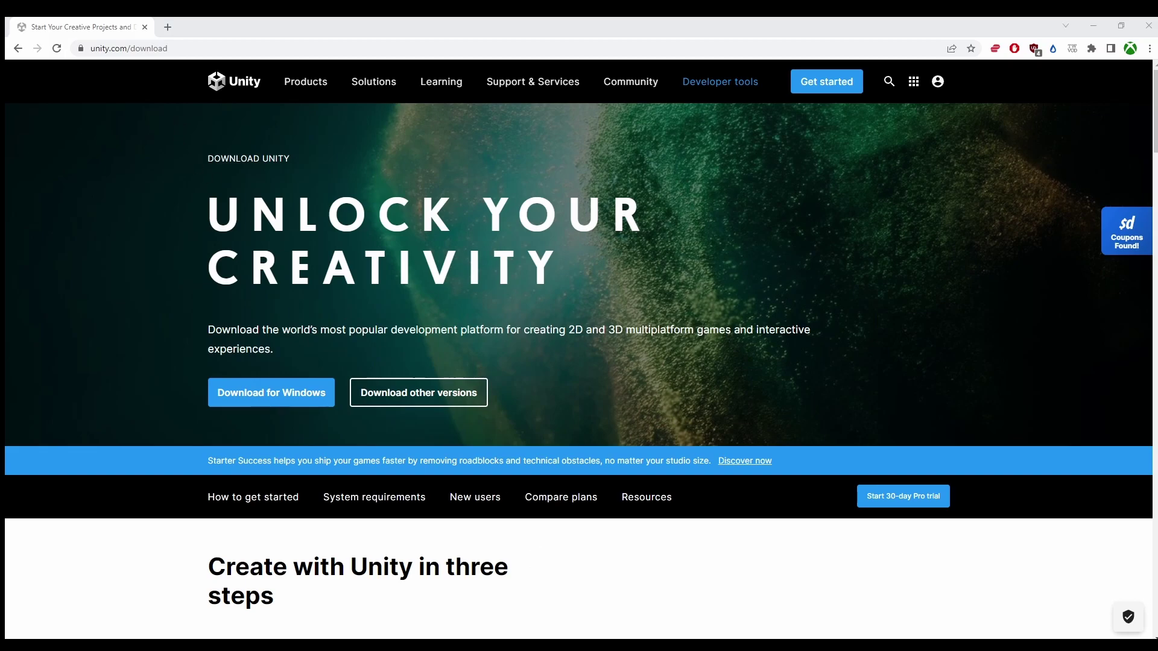
pyautogui.click(167, 27)
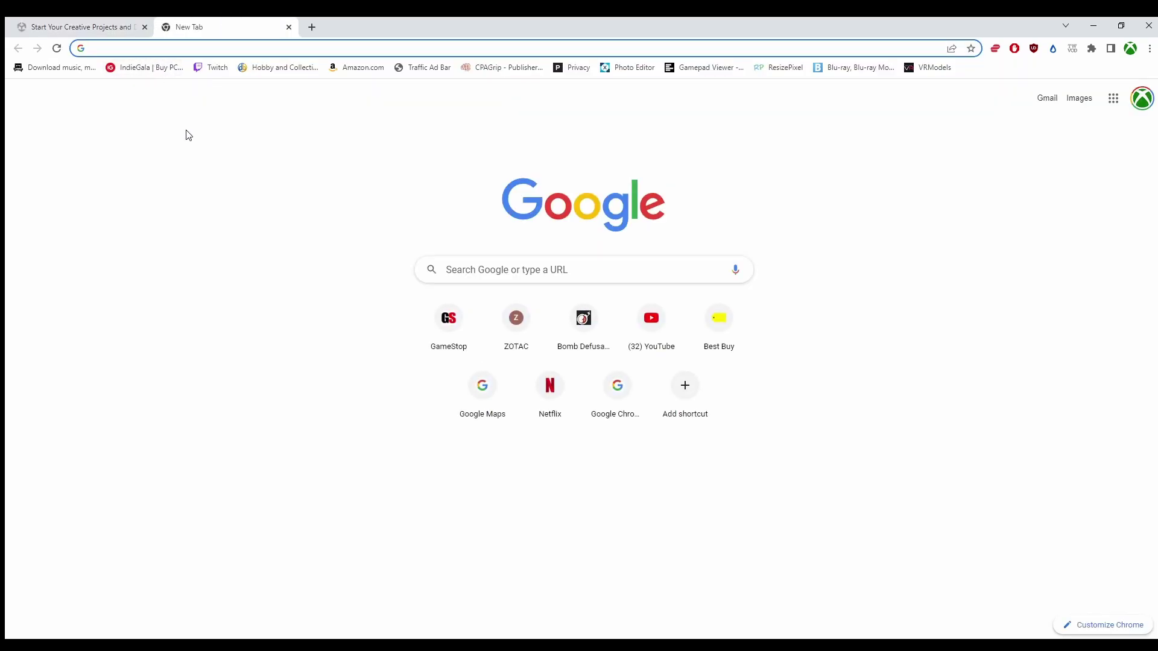
pyautogui.write('https://unity.com/releases/editor/whats-new/2019.4.31')
pyautogui.press('Return')
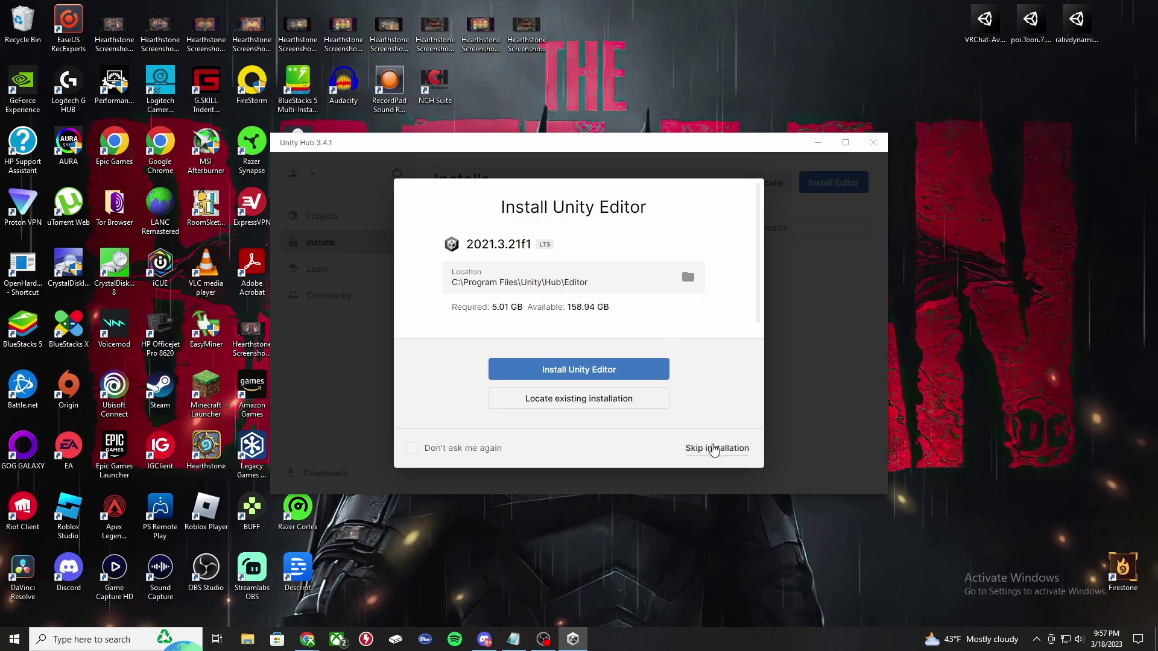
pyautogui.click(719, 446)
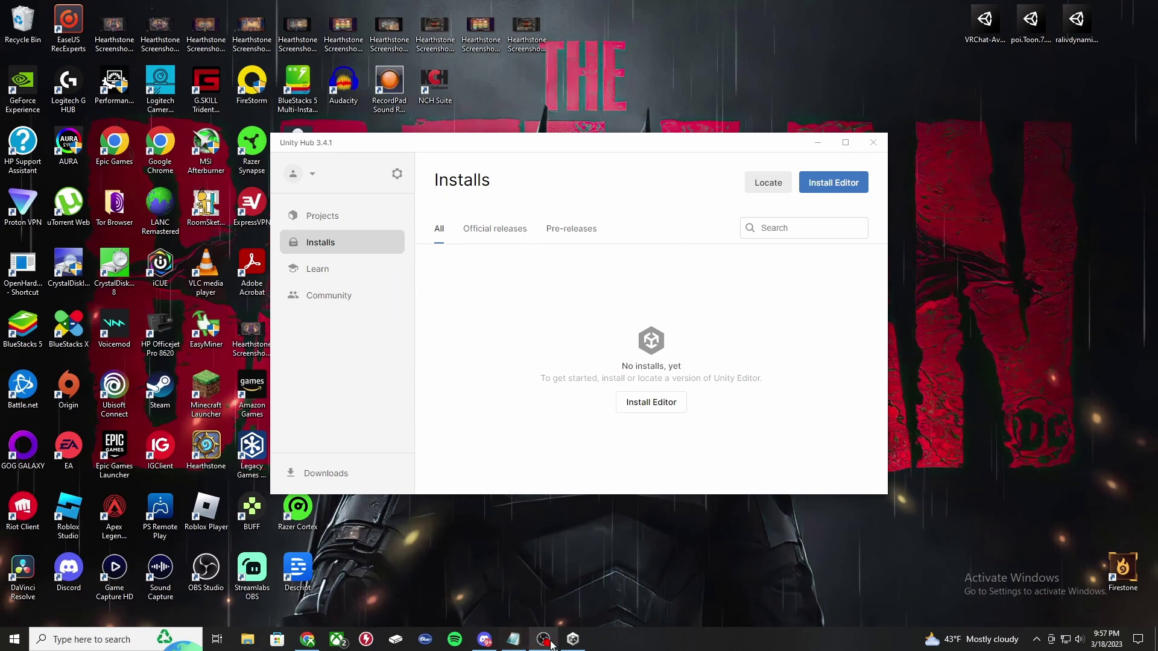
pyautogui.moveTo(308, 640)
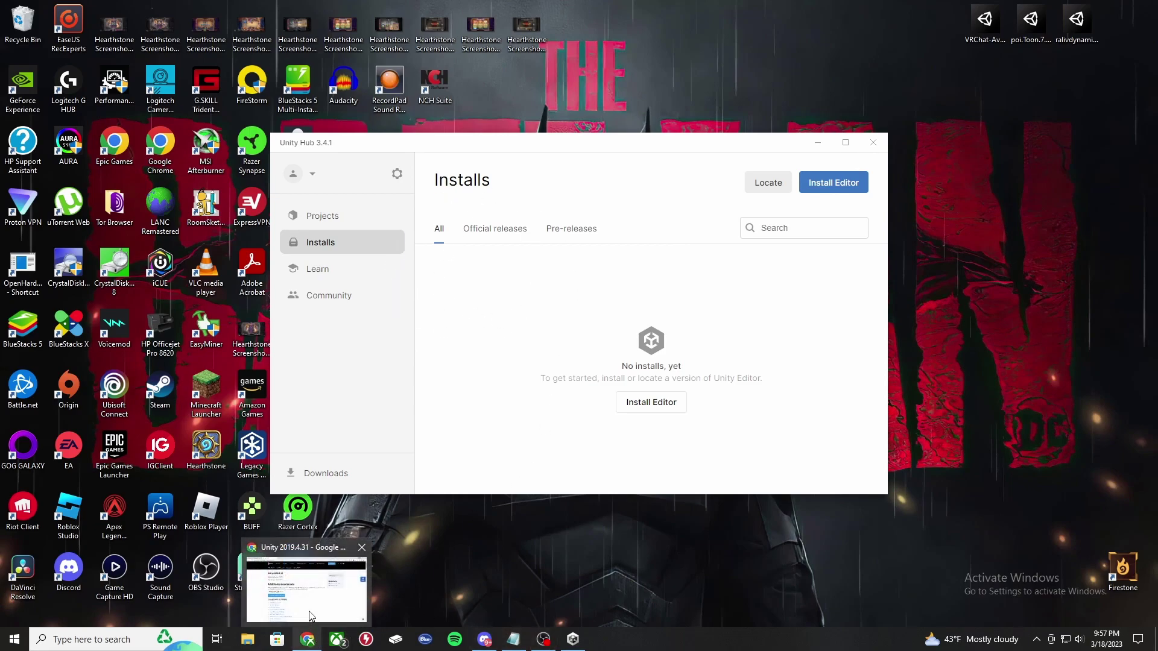
# Send Unity 2019.4.31 from the release page to Unity Hub, allowing the site to open it.
pyautogui.click(312, 607)
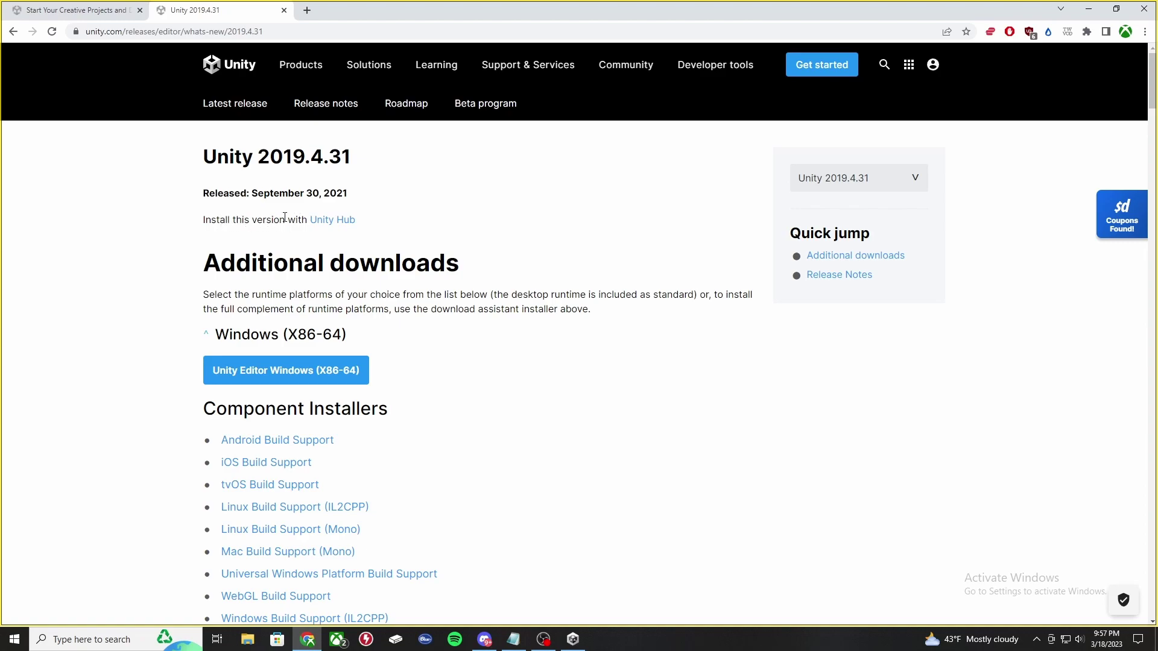
pyautogui.click(321, 219)
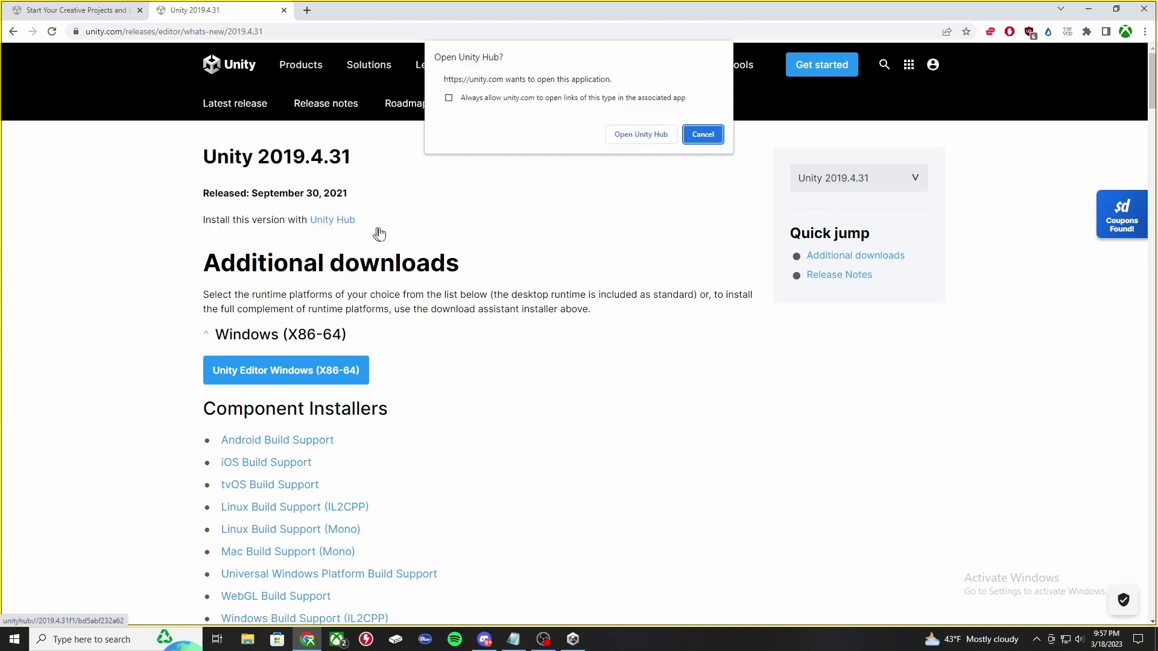
pyautogui.click(640, 134)
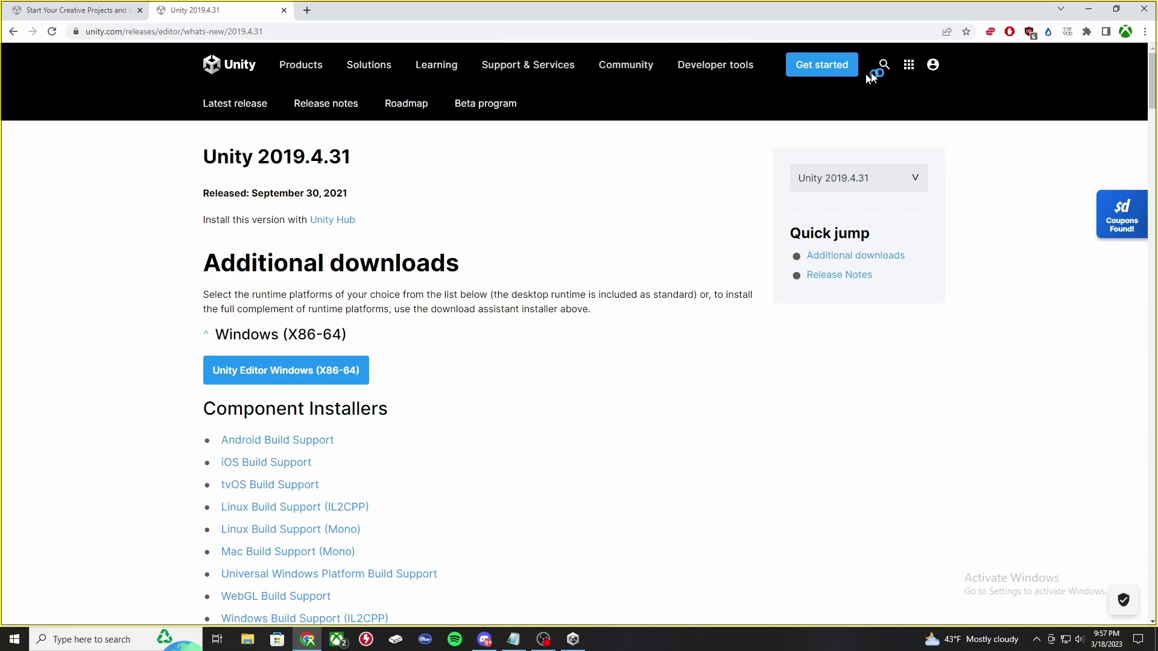
pyautogui.click(1087, 10)
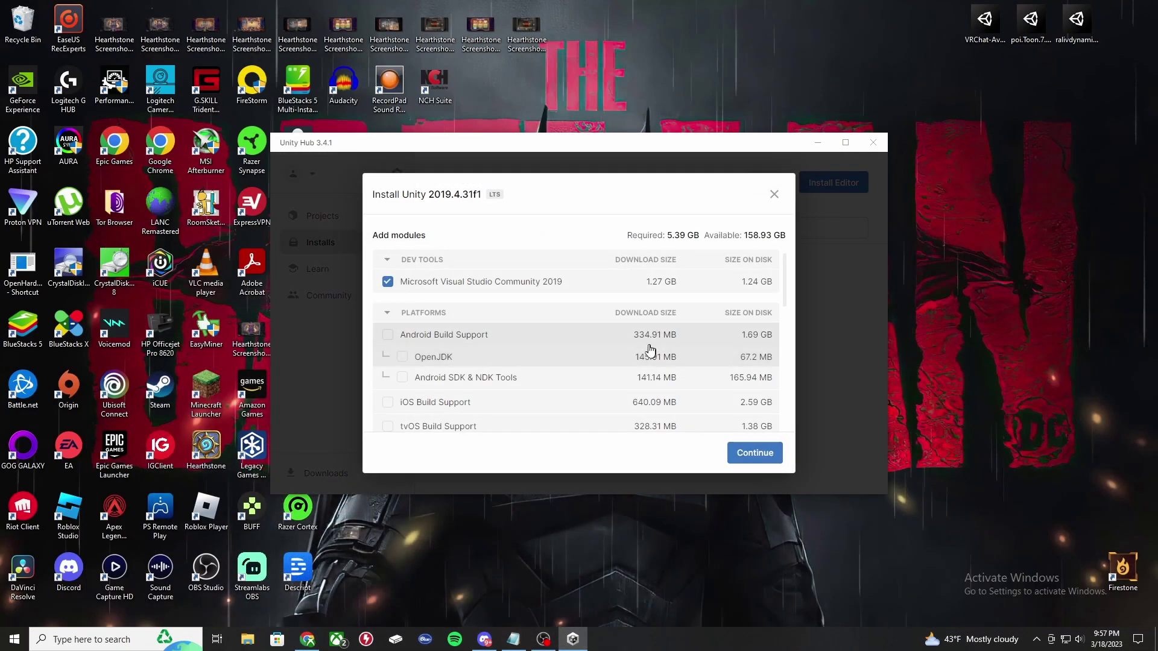
# Add Android Build Support, accept the Visual Studio and Android SDK licenses, and start the install.
pyautogui.click(388, 336)
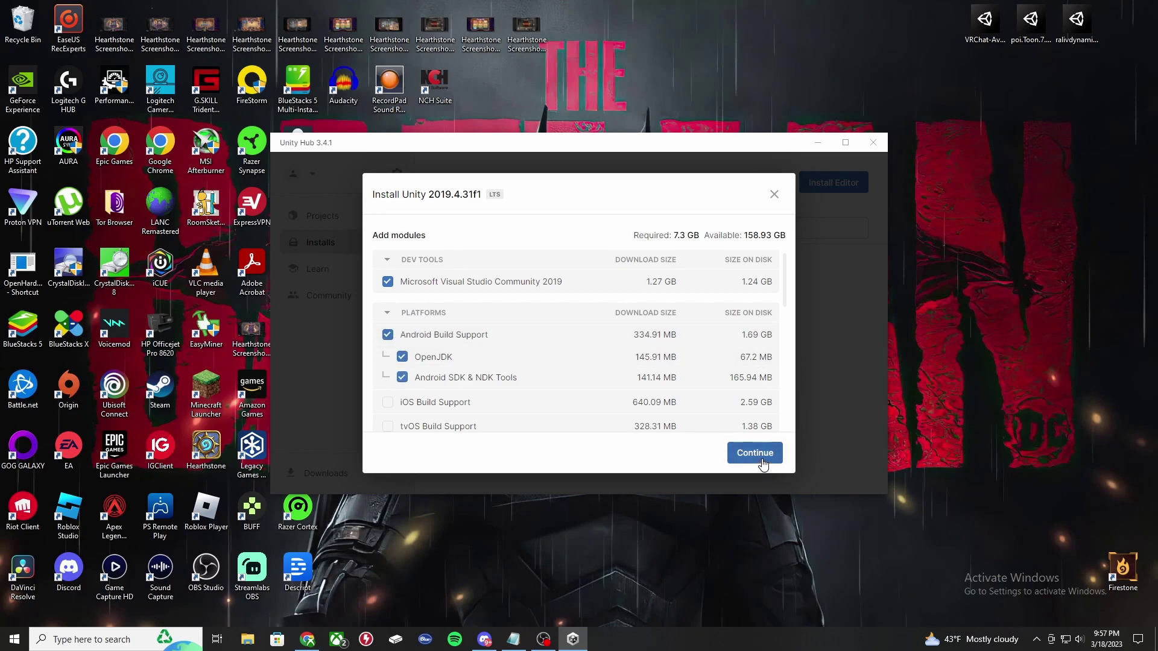
pyautogui.click(755, 453)
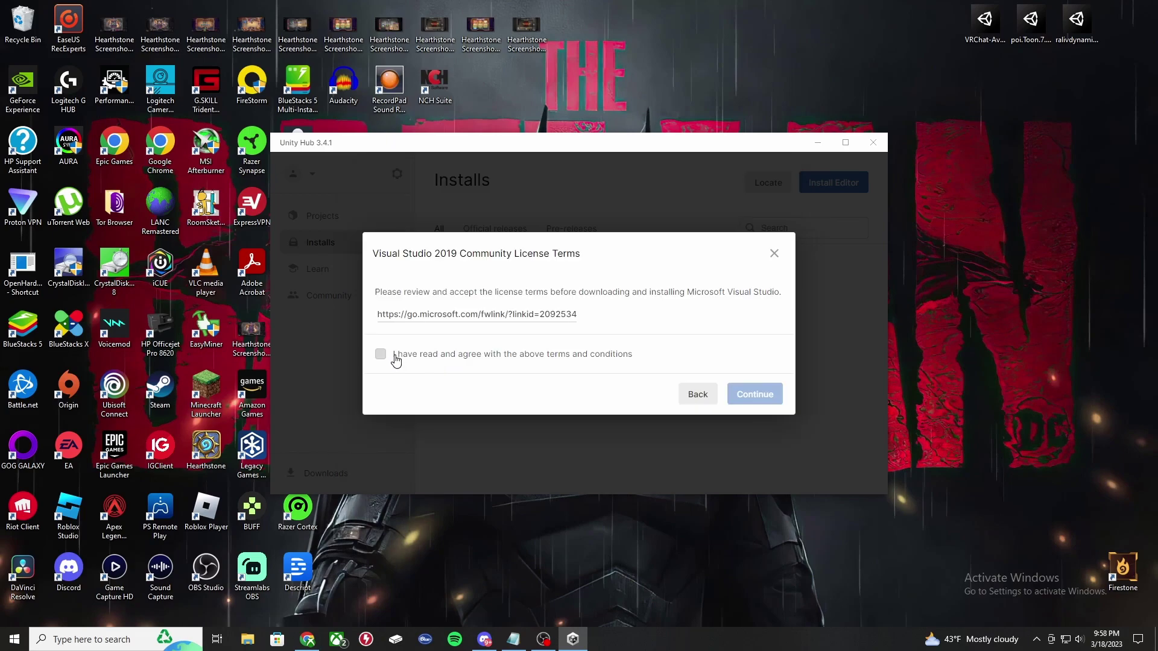
pyautogui.click(395, 358)
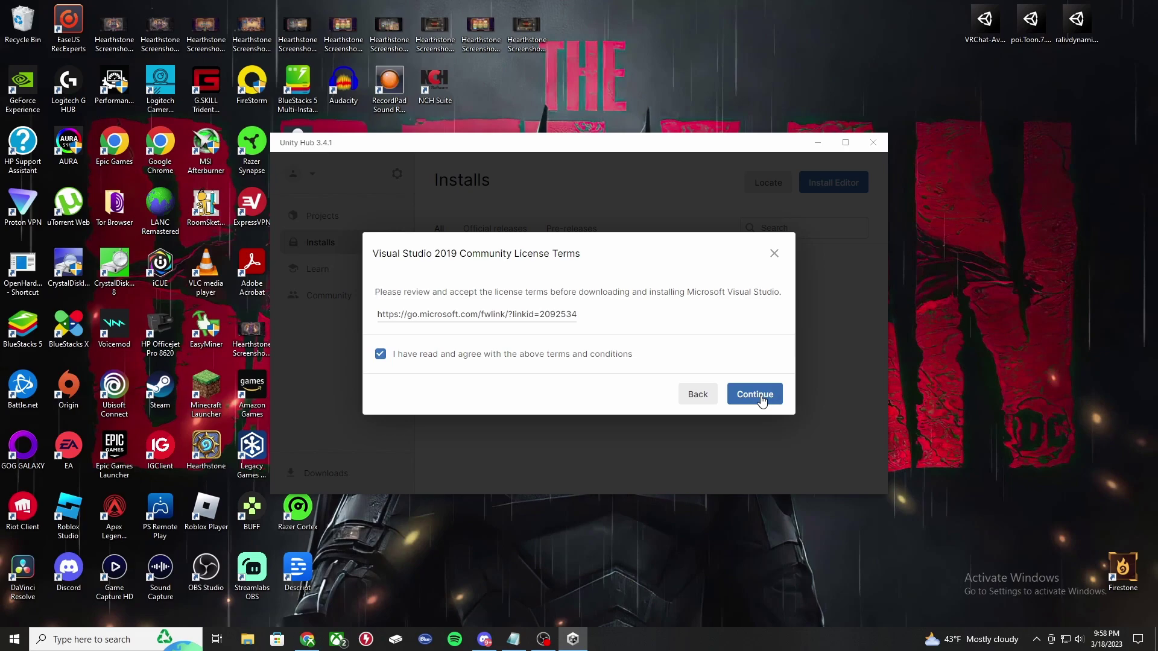
pyautogui.click(760, 401)
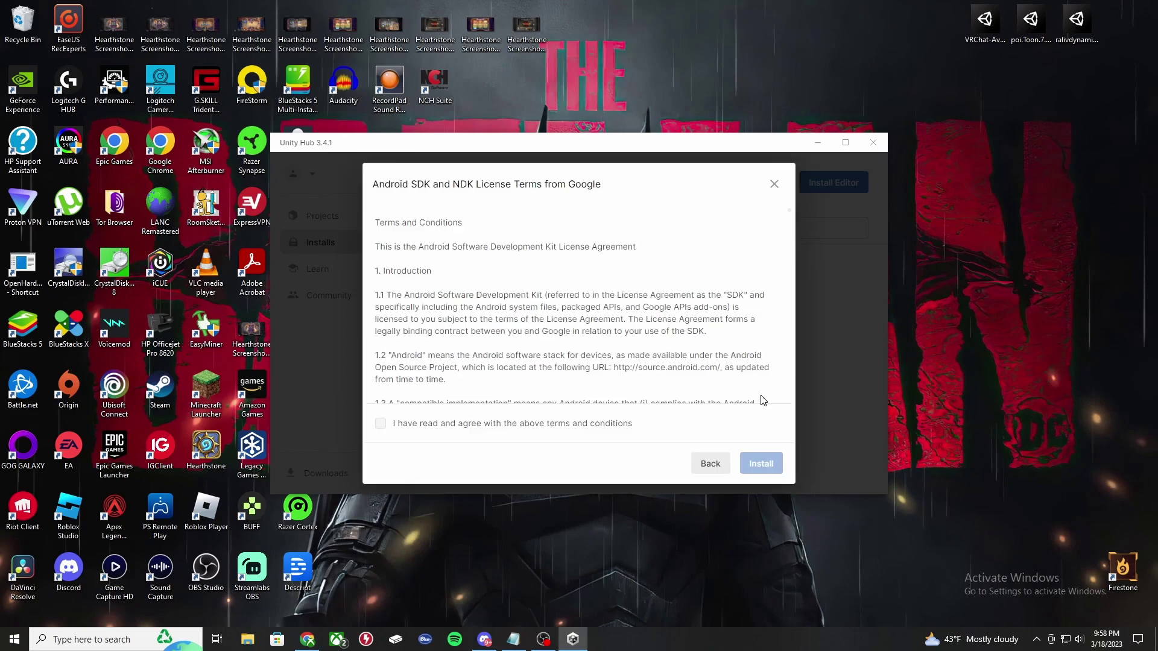
pyautogui.click(413, 433)
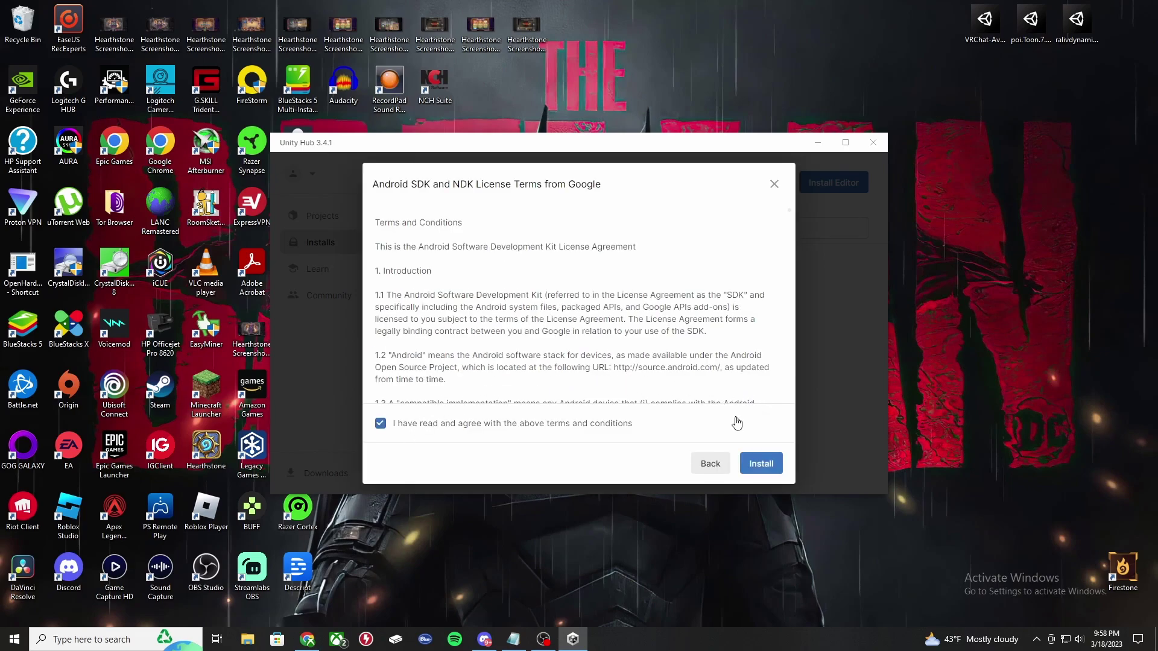
pyautogui.click(760, 464)
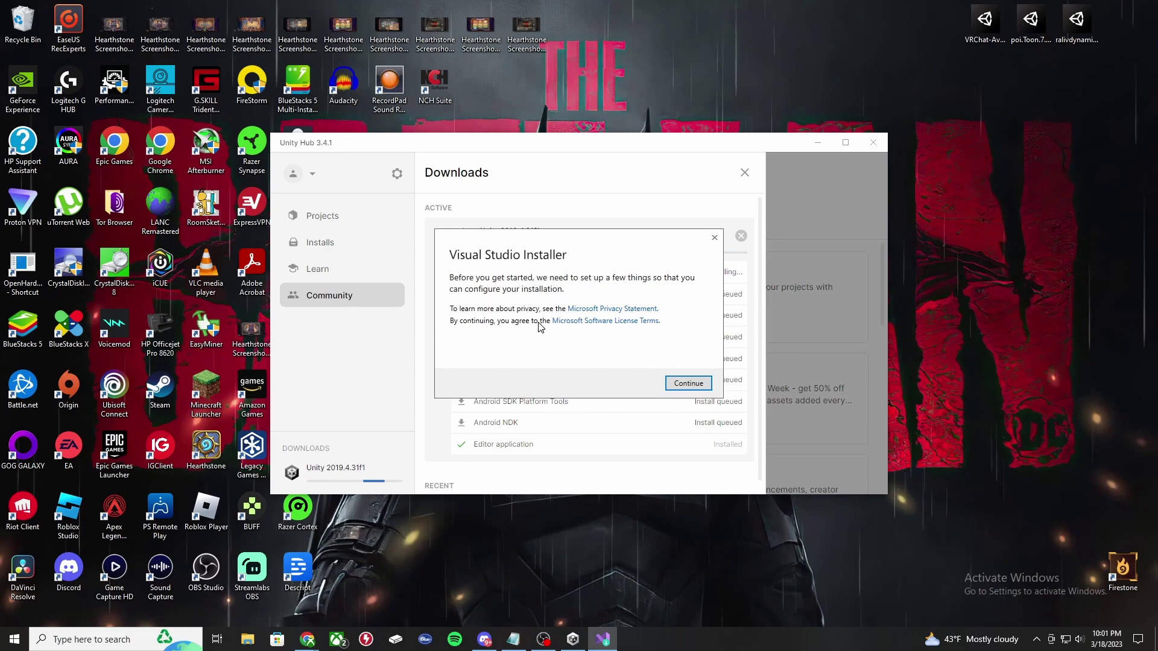
# Update Visual Studio Community 2019 to 16.11.25 and close the Visual Studio Installer.
pyautogui.click(676, 387)
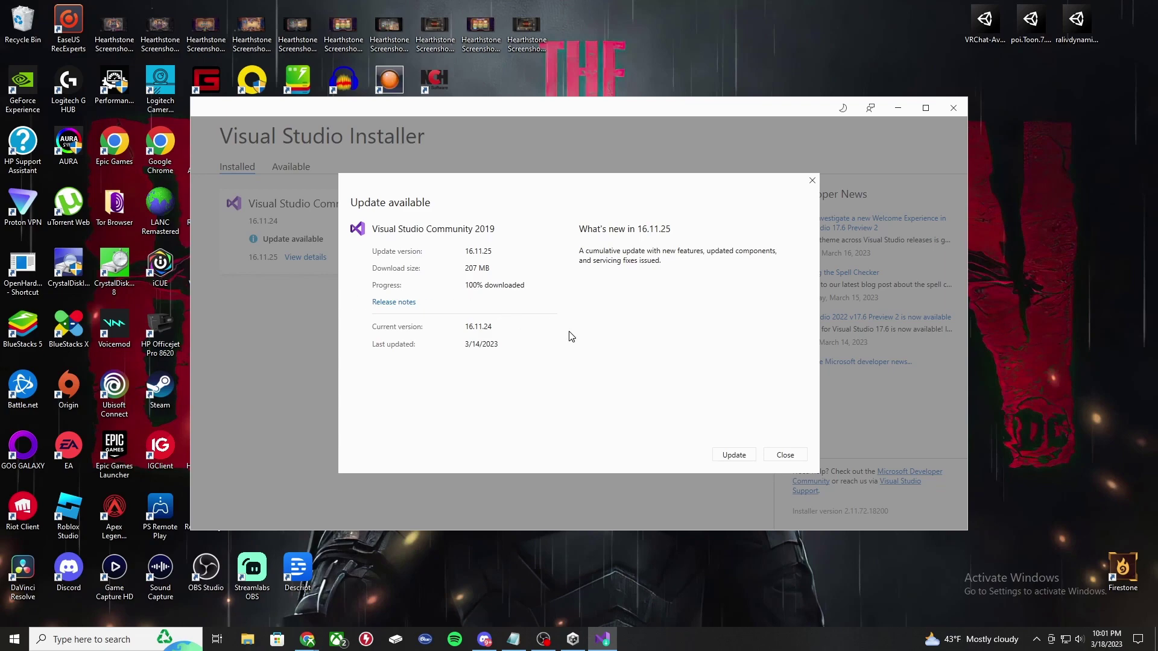
pyautogui.click(750, 449)
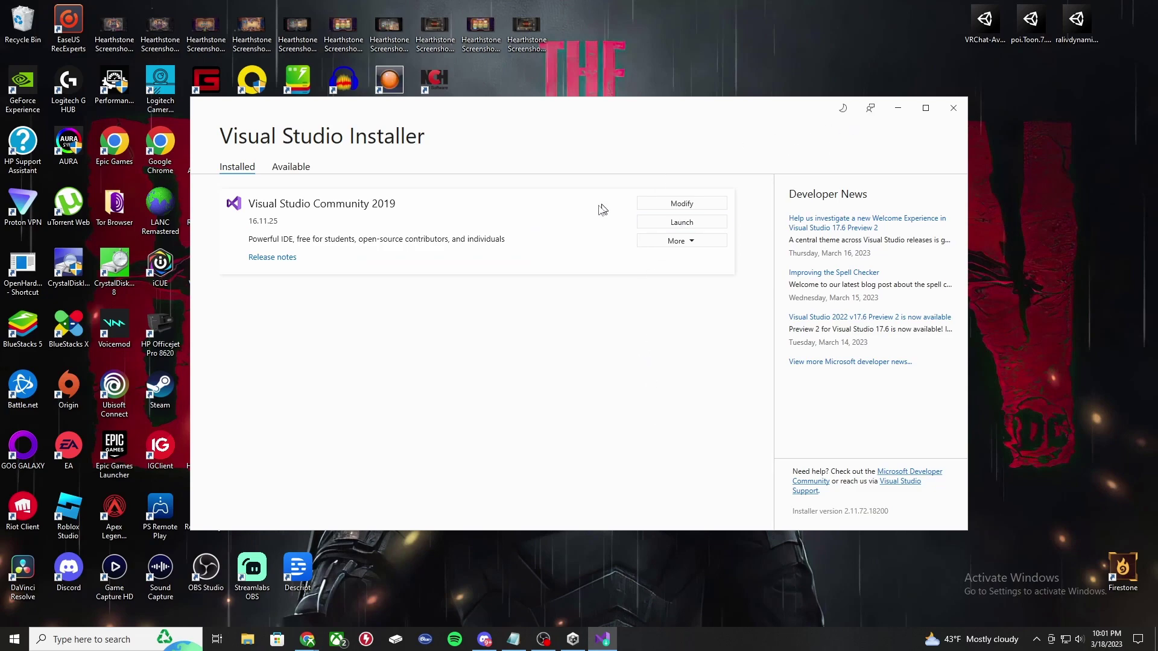
pyautogui.click(953, 108)
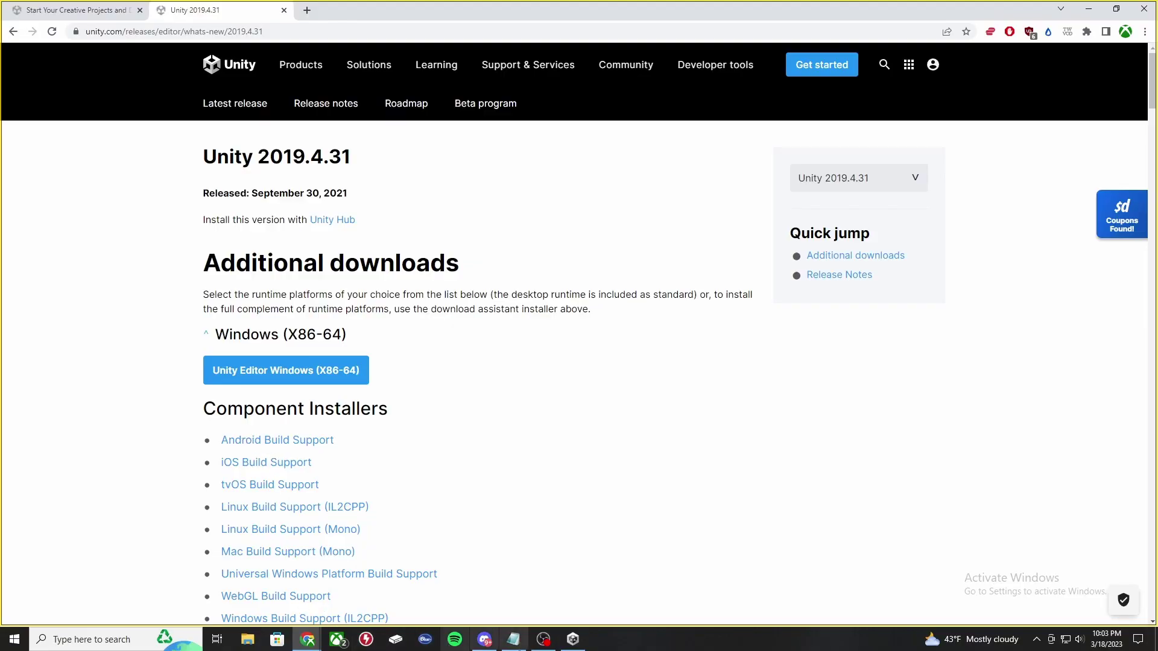
# Load vrchat.com/home/download in a new tab and expand the Manual SDK Installation section.
pyautogui.click(513, 640)
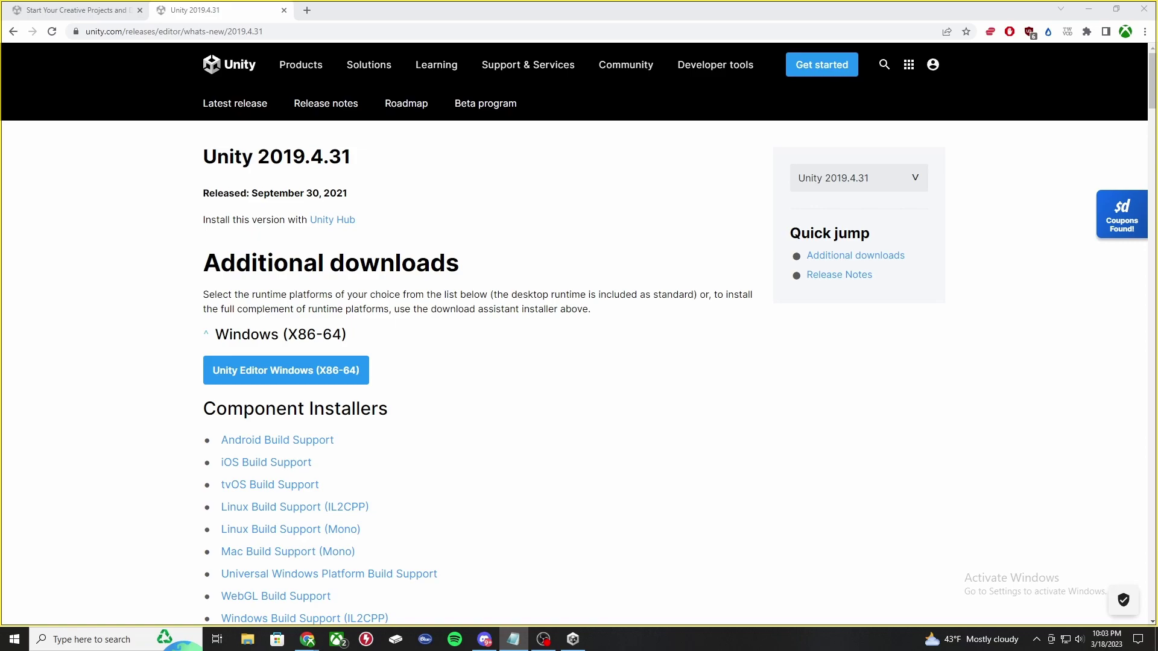
pyautogui.hotkey('ctrl', 't')
pyautogui.rightClick(159, 31)
pyautogui.click(217, 122)
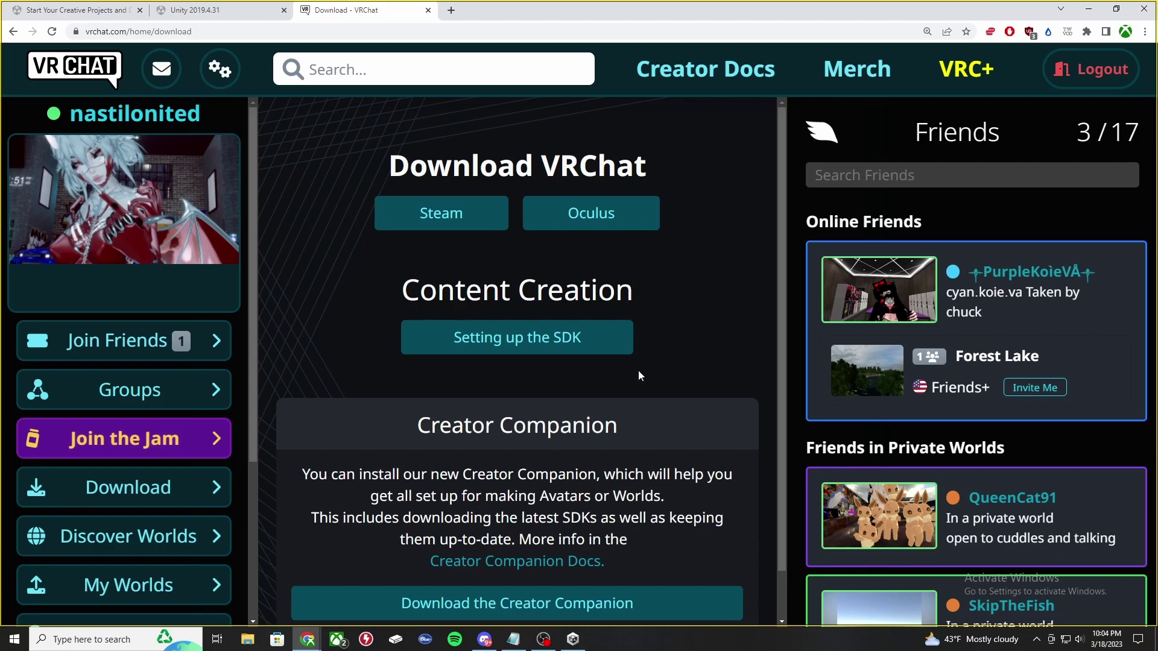
pyautogui.scroll(-1, 607, 389)
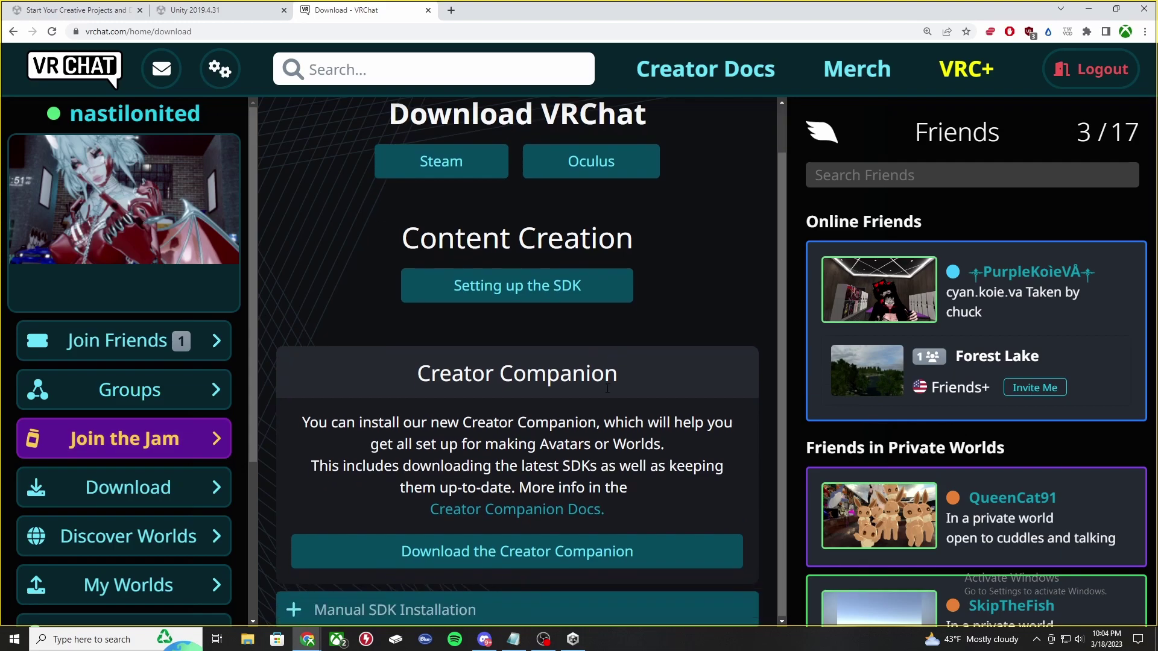
pyautogui.click(285, 615)
pyautogui.scroll(-5, 412, 522)
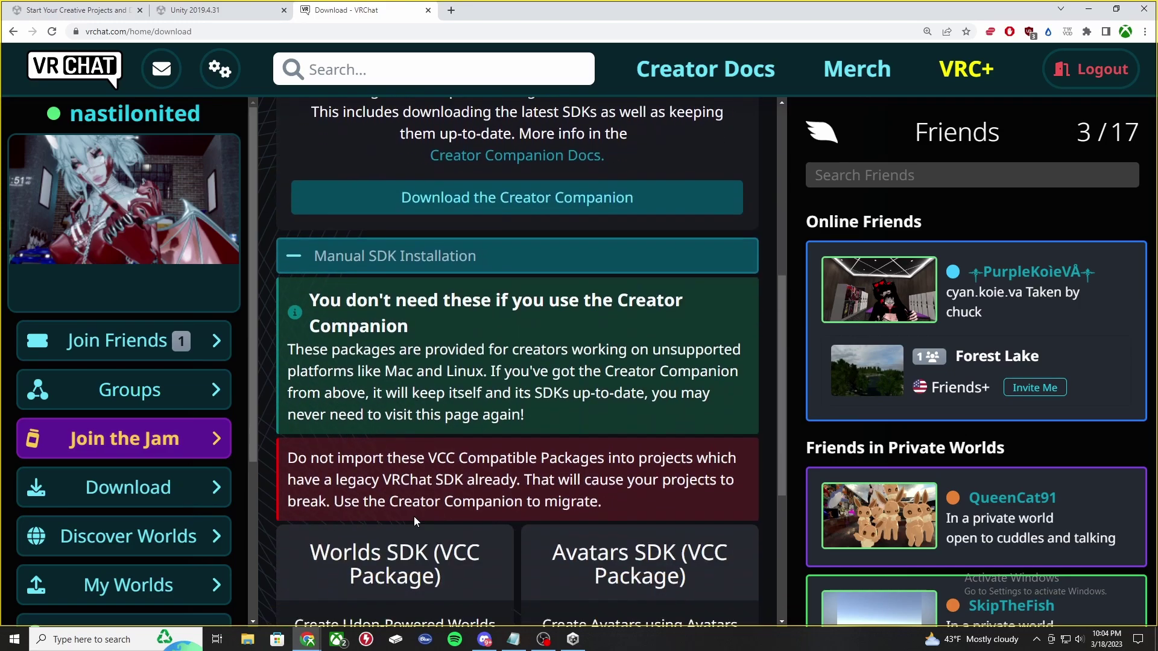
pyautogui.scroll(-3, 415, 511)
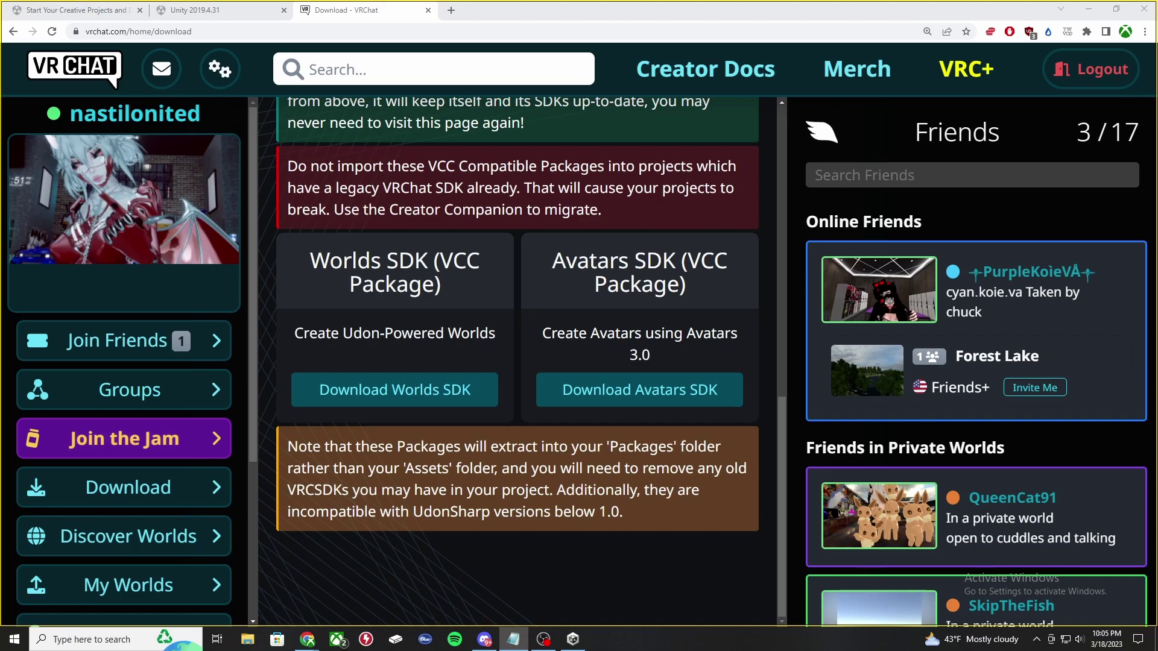
pyautogui.click(451, 11)
# Paste and load the Poiyomi Toon Shader GitHub releases address in the new tab.
pyautogui.rightClick(331, 32)
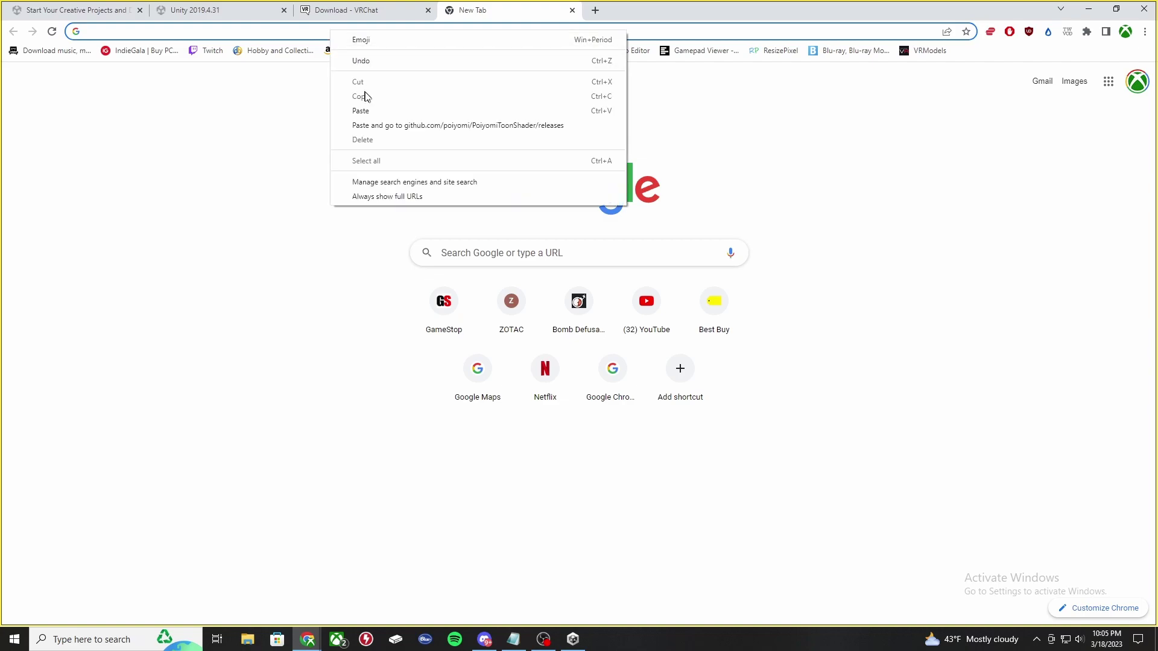
pyautogui.click(374, 113)
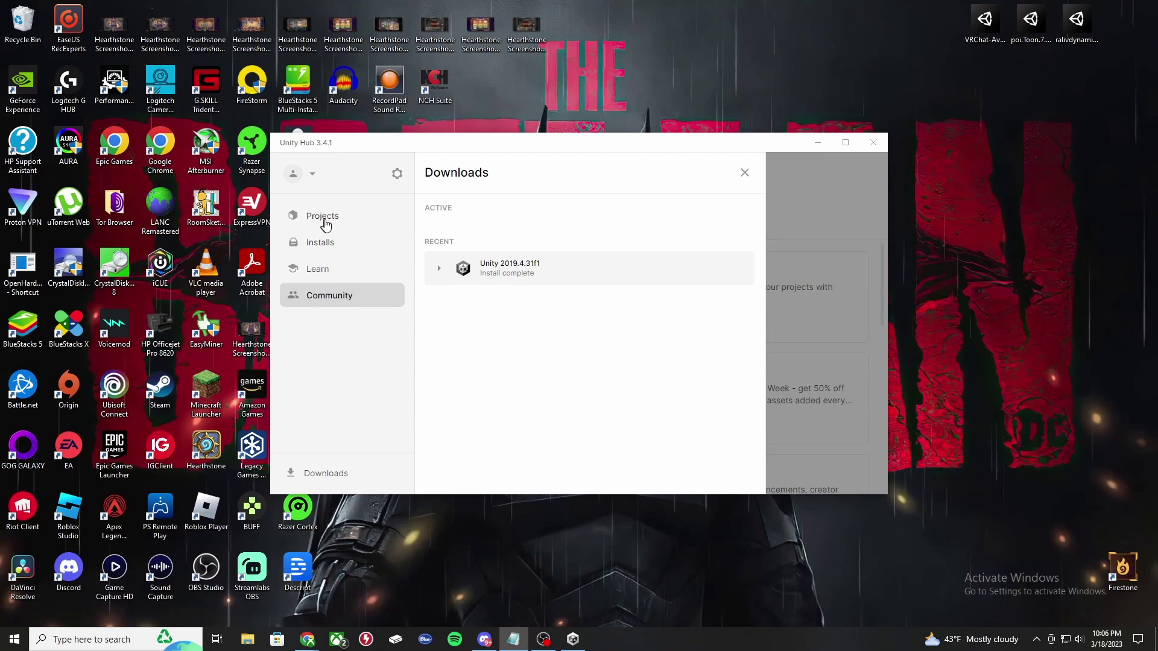
# Start a new Core 3D project on editor 2019.4.31f1 and name it 'first avatar'.
pyautogui.click(322, 220)
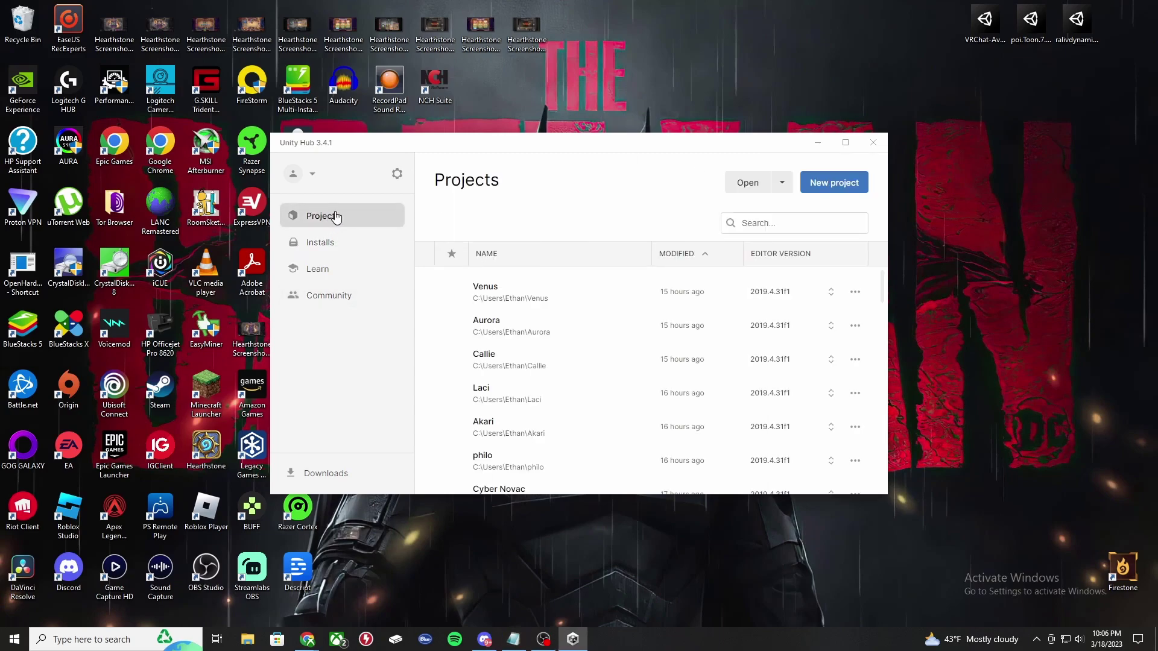
pyautogui.click(826, 189)
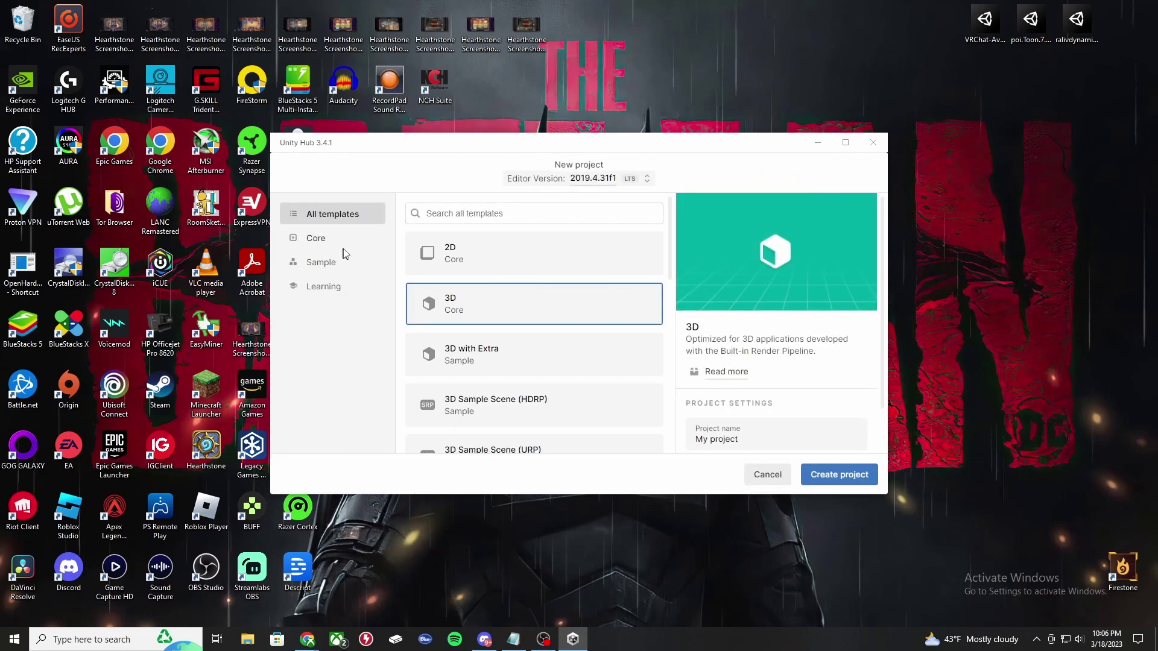
pyautogui.click(316, 239)
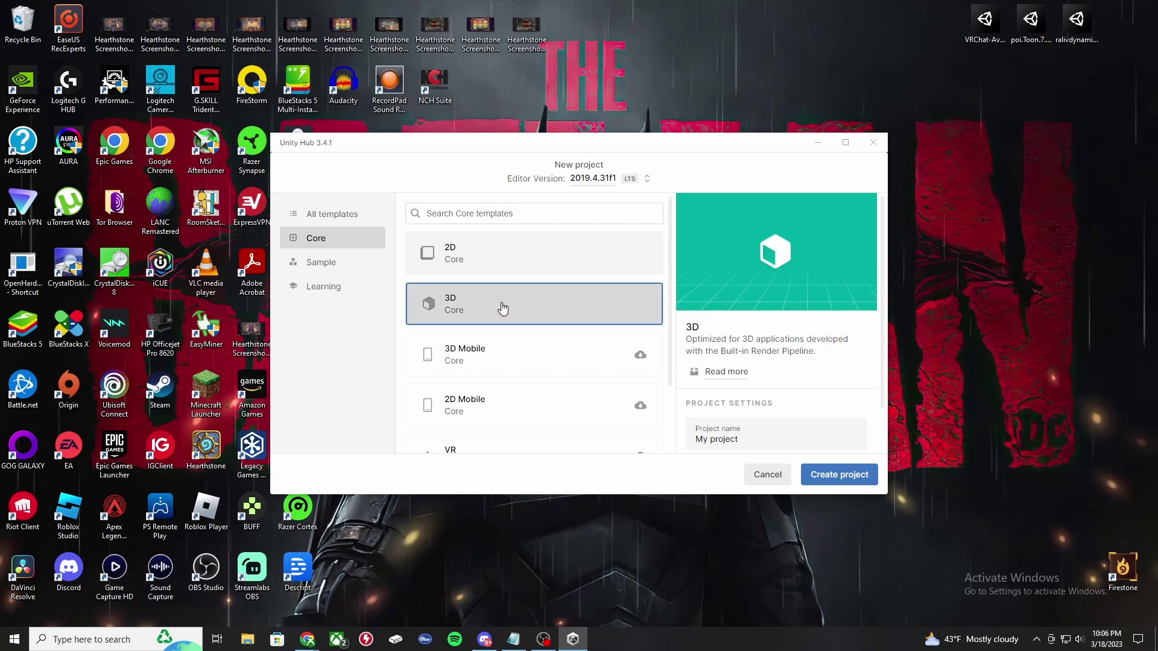
pyautogui.scroll(-1, 724, 398)
pyautogui.scroll(-1, 618, 254)
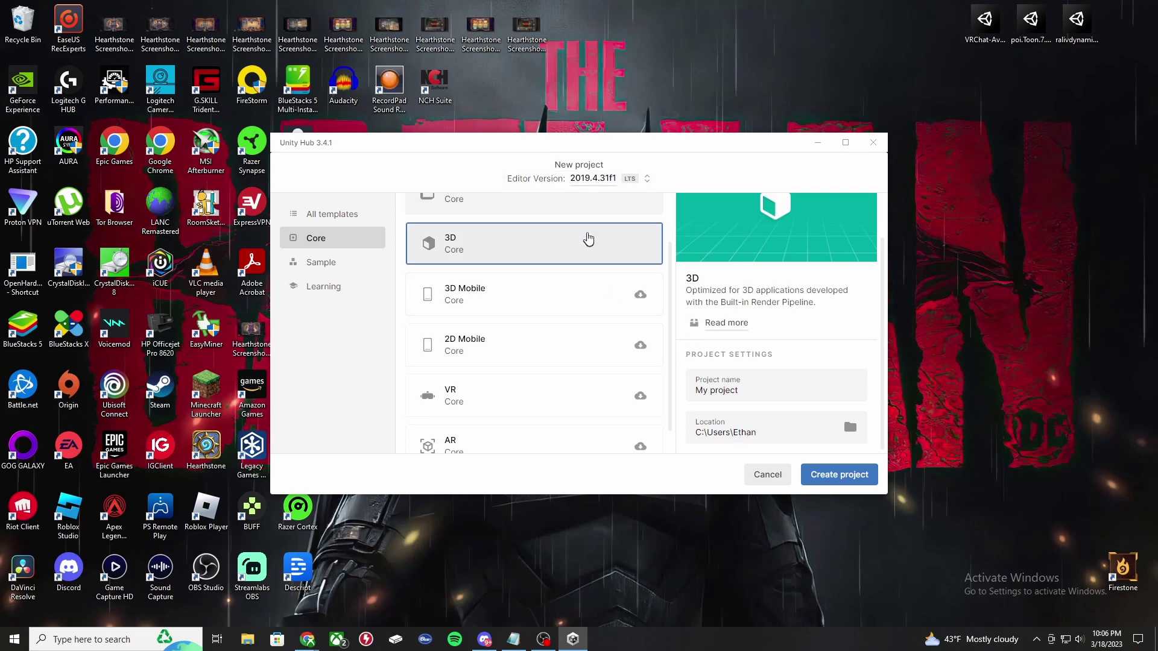
pyautogui.click(593, 180)
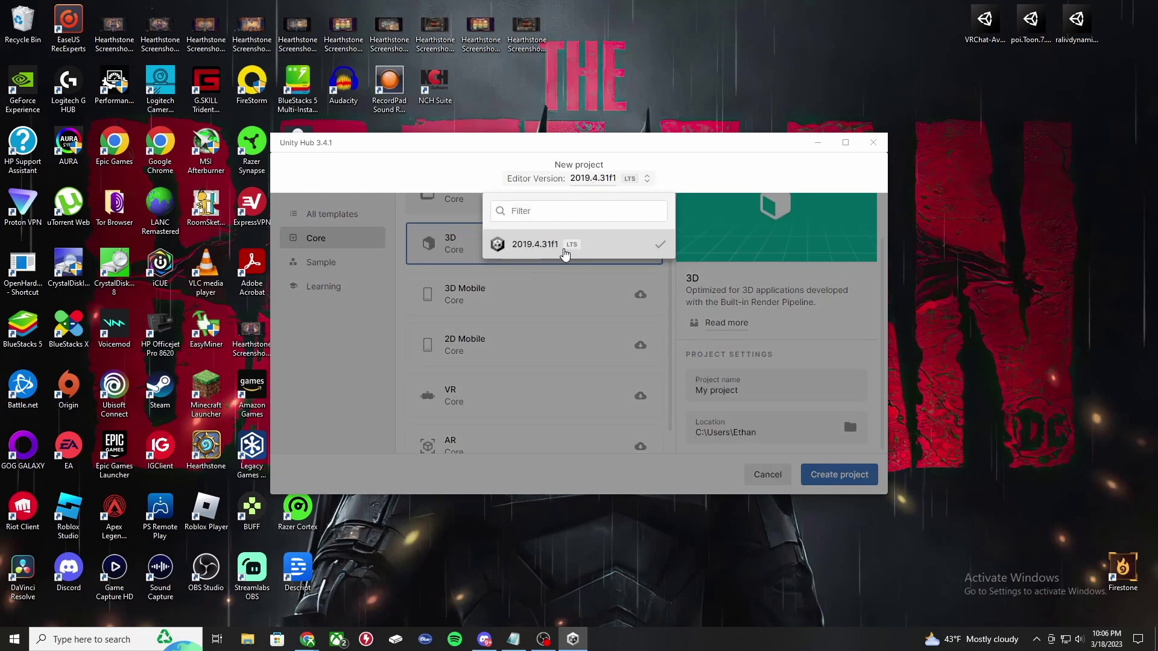
pyautogui.click(730, 170)
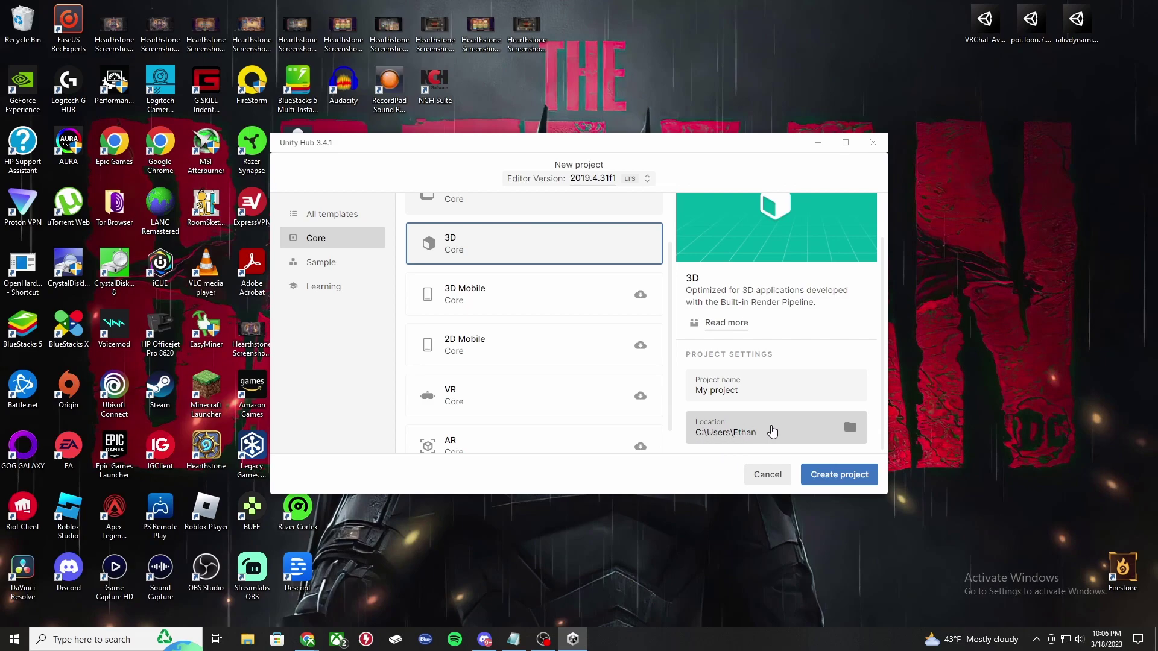
pyautogui.click(751, 385)
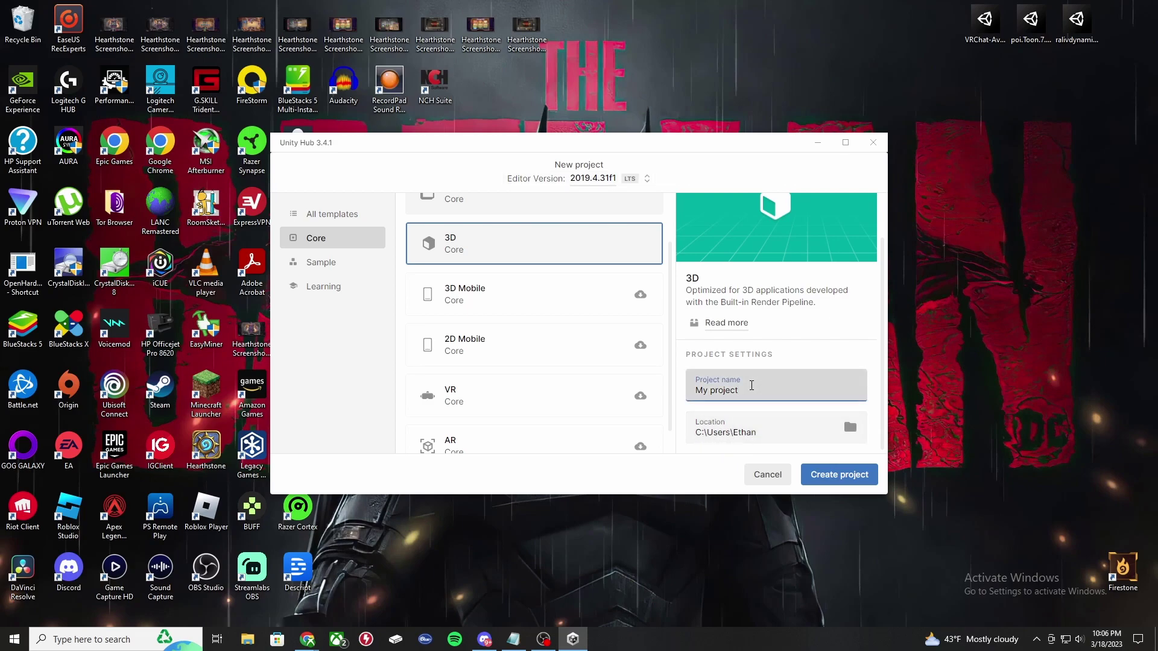
pyautogui.press('BackSpace')
pyautogui.press('BackSpace')
pyautogui.press('BackSpace')
pyautogui.write('first avat')
pyautogui.press('BackSpace')
pyautogui.write('tar')
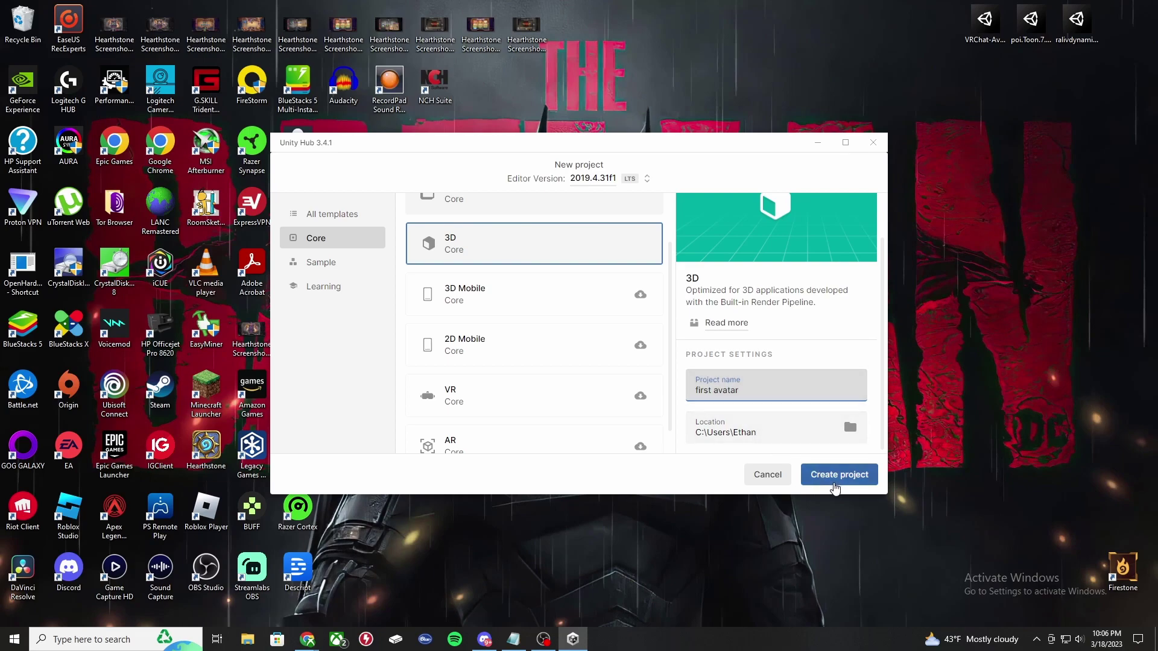
# Create the project and drag the VRChat Avatars SDK .unitypackage from the desktop into Assets.
pyautogui.click(835, 477)
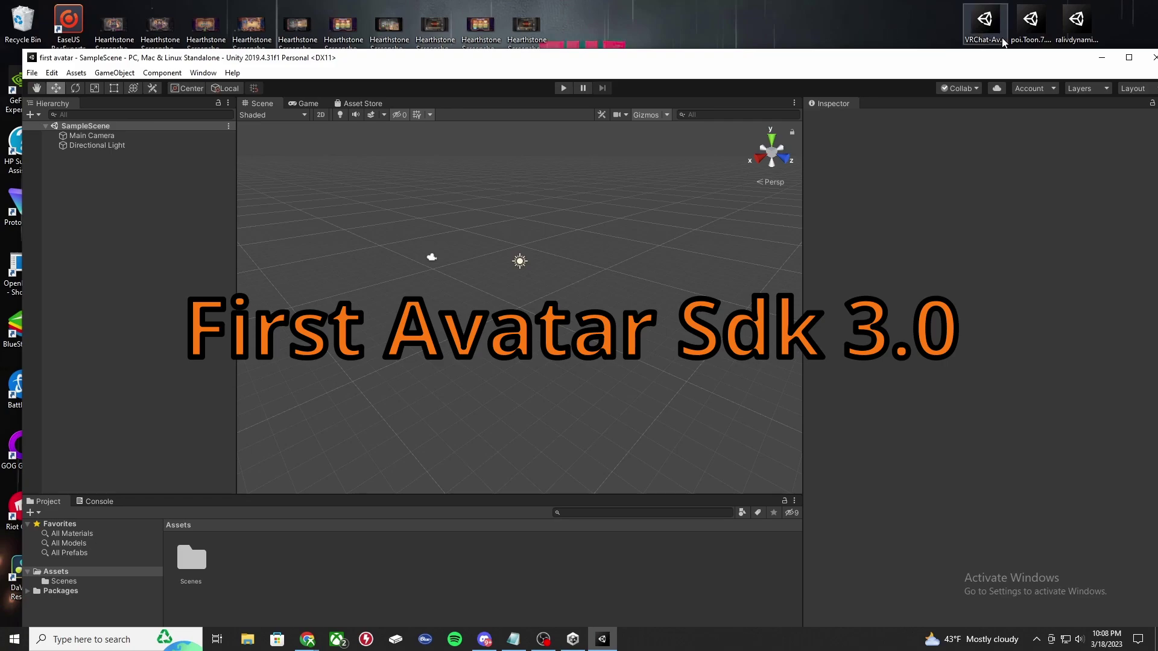
pyautogui.moveTo(984, 22); pyautogui.dragTo(534, 563)
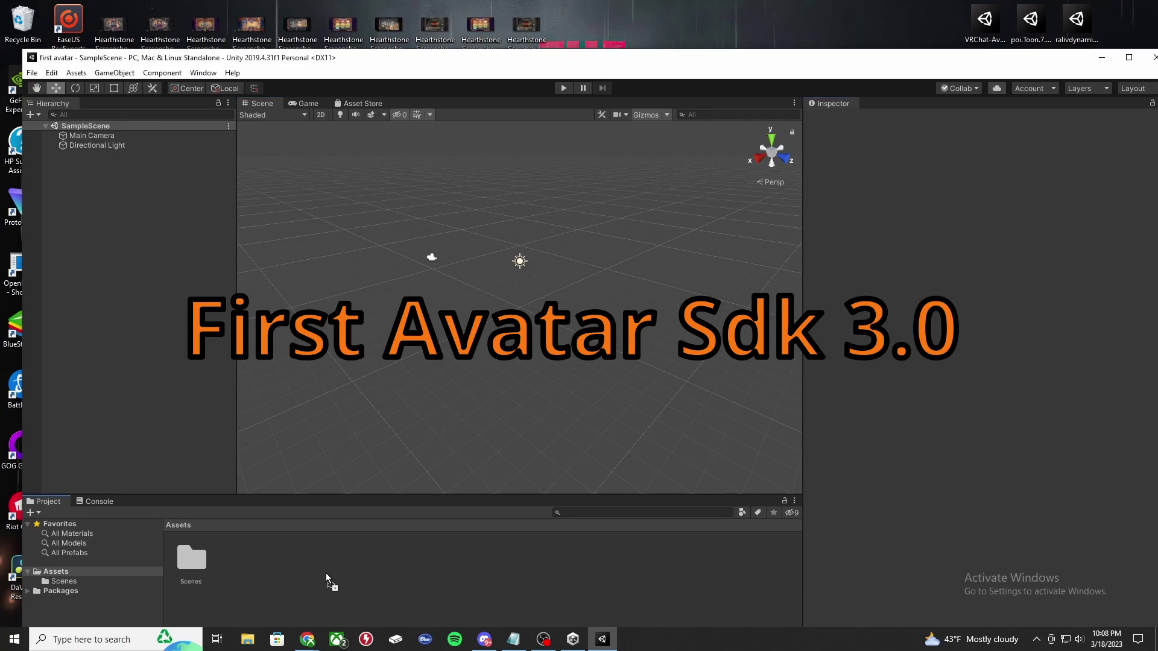
pyautogui.moveTo(530, 561)
pyautogui.mouseDown()
pyautogui.moveTo(235, 548)
pyautogui.moveTo(271, 563)
pyautogui.mouseUp()
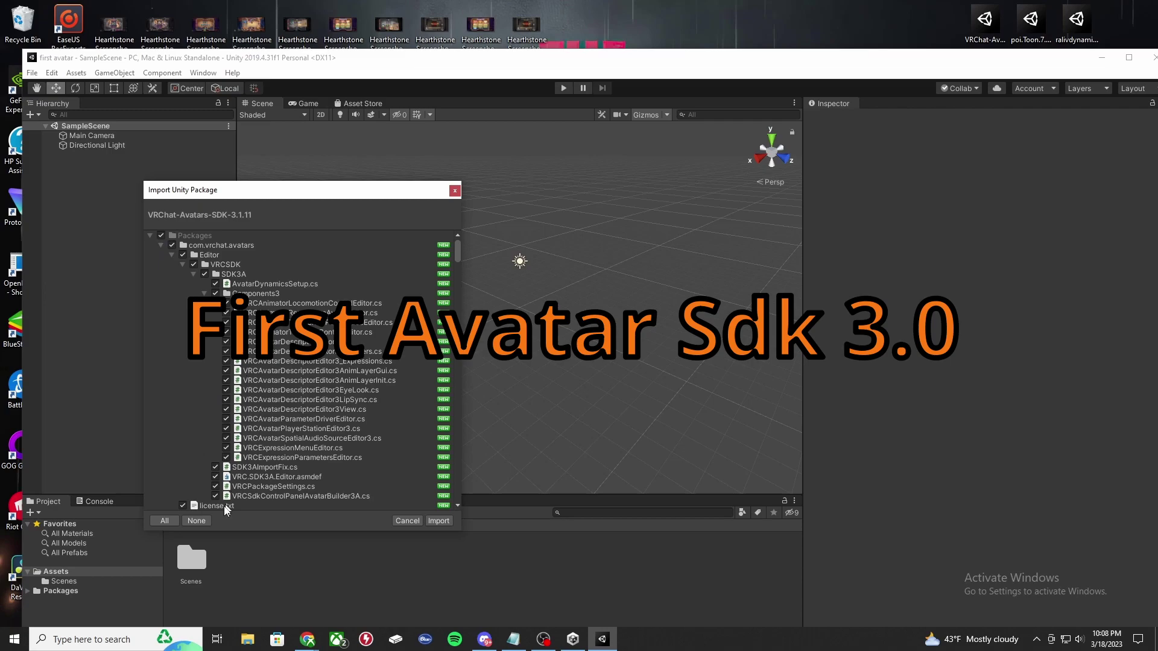
# Import all files of the VRChat Avatars SDK 3.1.11 package into the project.
pyautogui.click(438, 521)
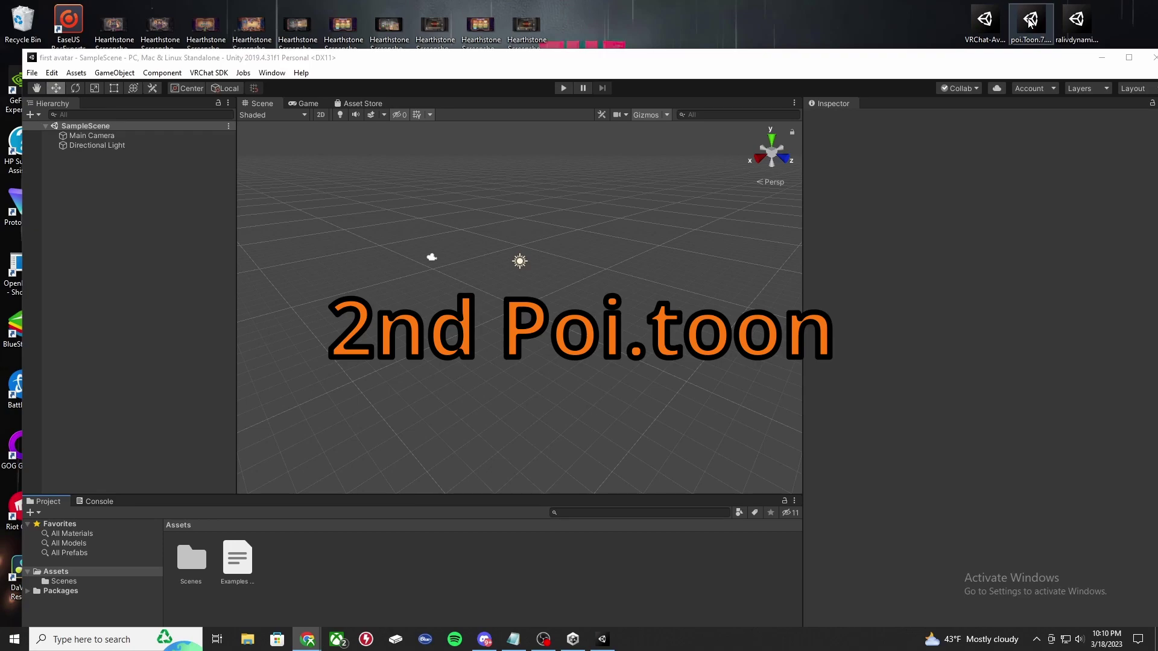
# Drag the poi.Toon .unitypackage from the desktop into Assets and import all its files.
pyautogui.moveTo(1029, 21); pyautogui.dragTo(334, 575)
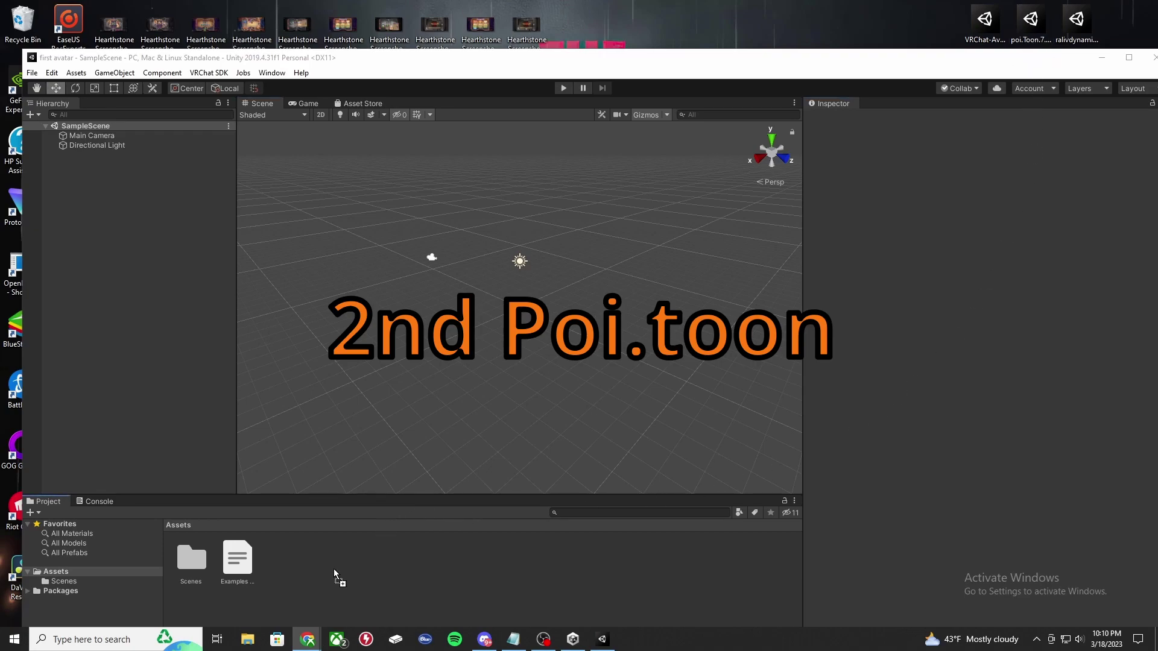
pyautogui.moveTo(335, 575); pyautogui.dragTo(316, 565)
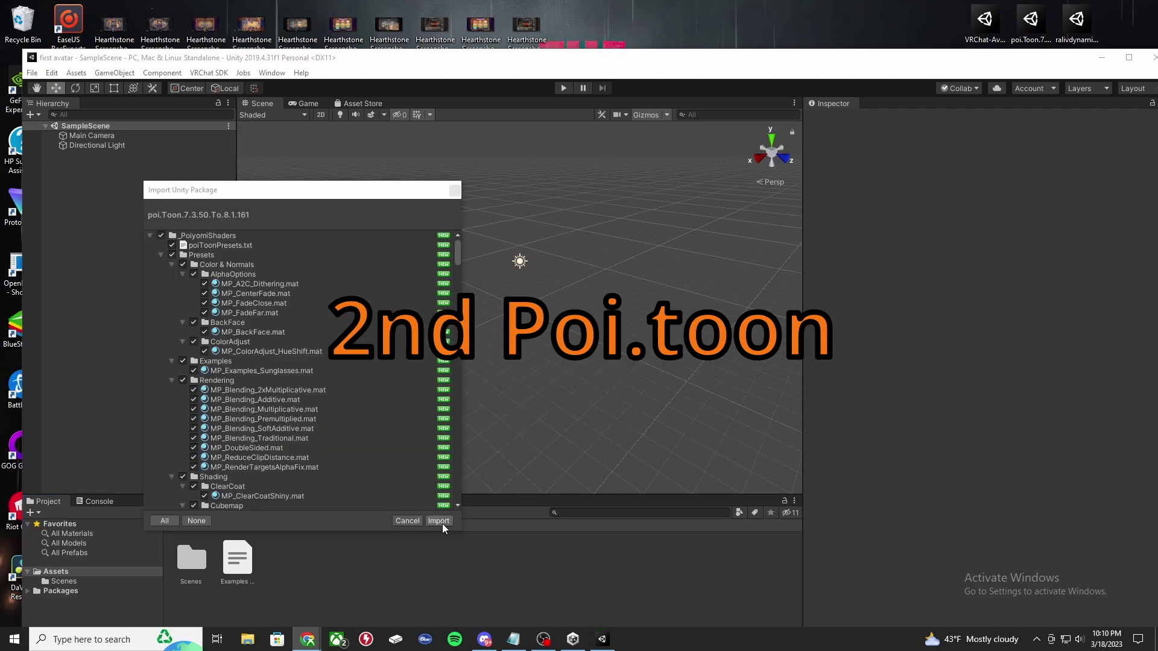
pyautogui.click(438, 521)
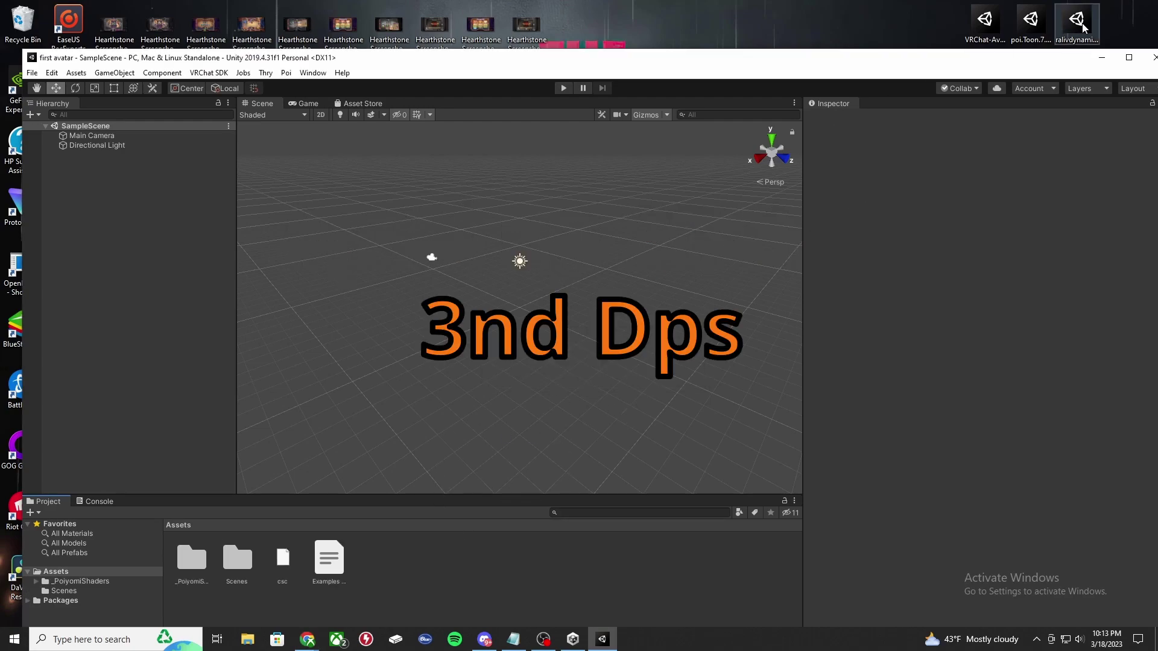
# Drag the ralivdynamicpenetrationsystem .unitypackage into Assets and import all its files.
pyautogui.moveTo(1070, 38); pyautogui.dragTo(422, 576)
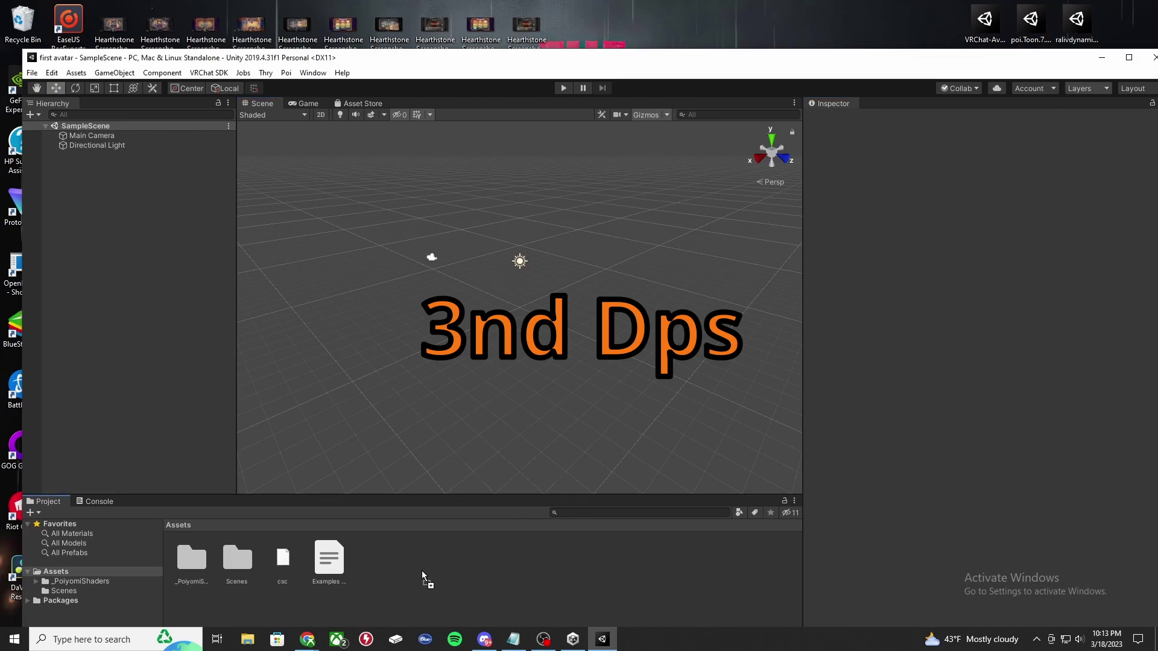
pyautogui.moveTo(422, 577); pyautogui.dragTo(409, 575)
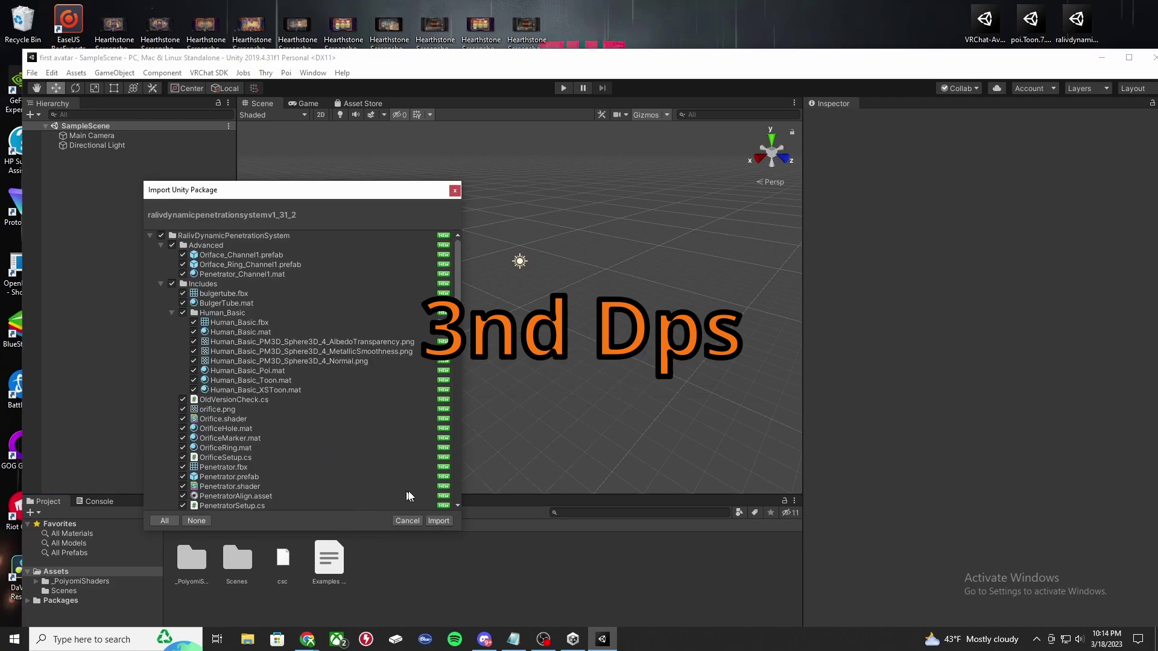
pyautogui.click(439, 521)
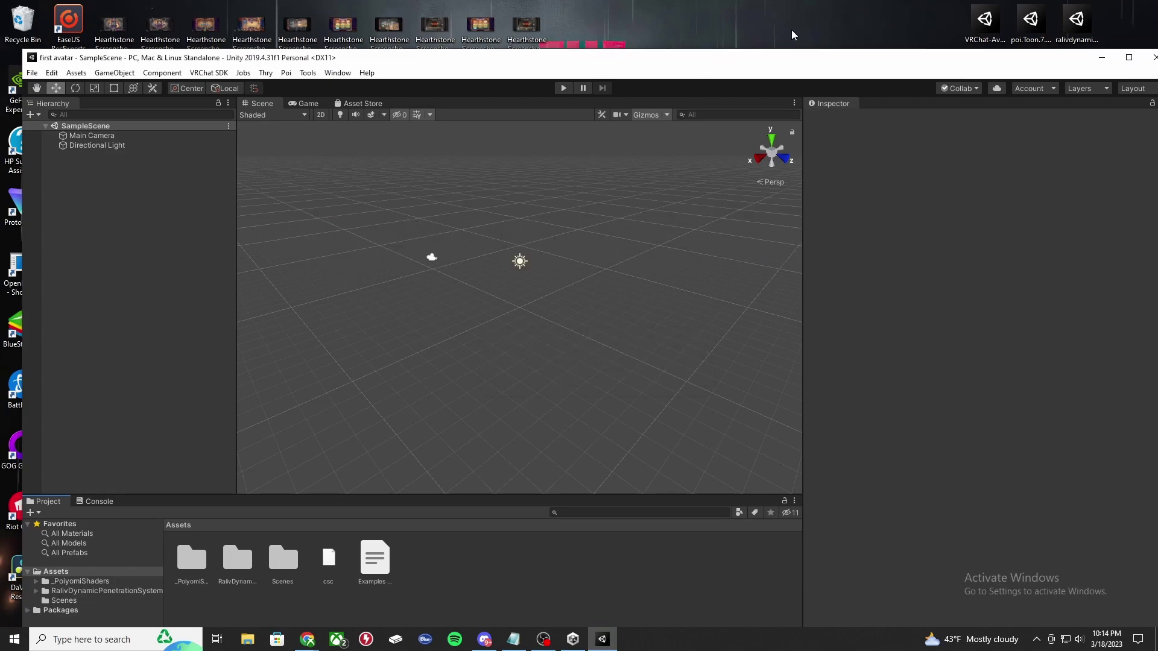
# In a new Chrome tab, go to vrmodels.store and list Avatars sorted by likes.
pyautogui.click(308, 640)
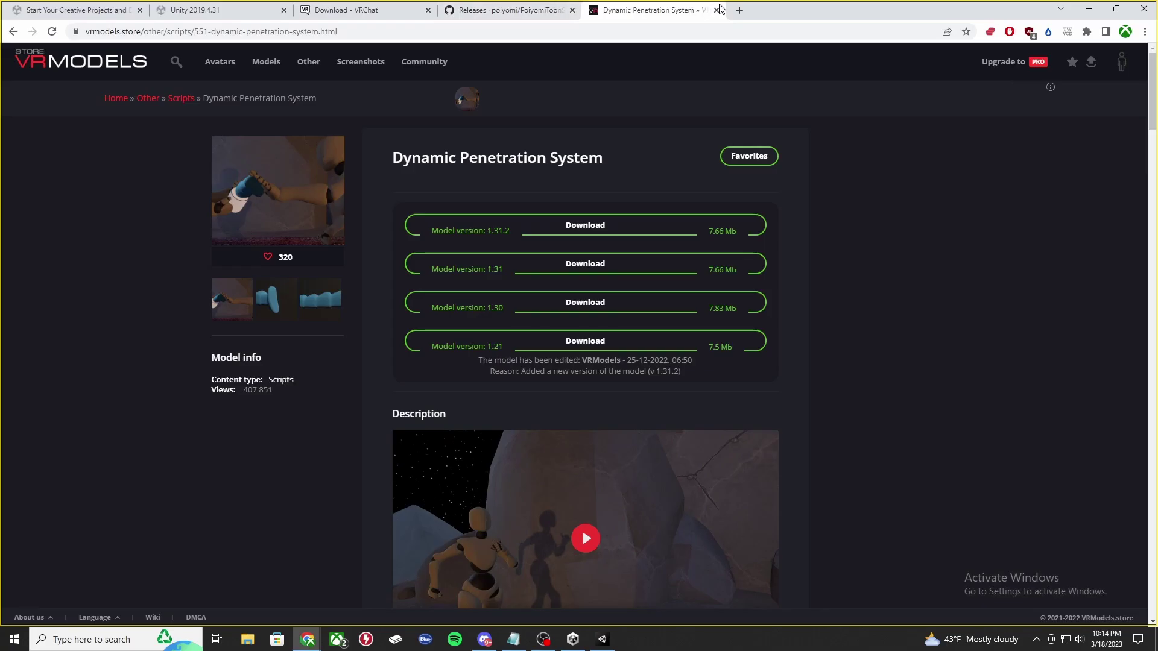
pyautogui.click(738, 11)
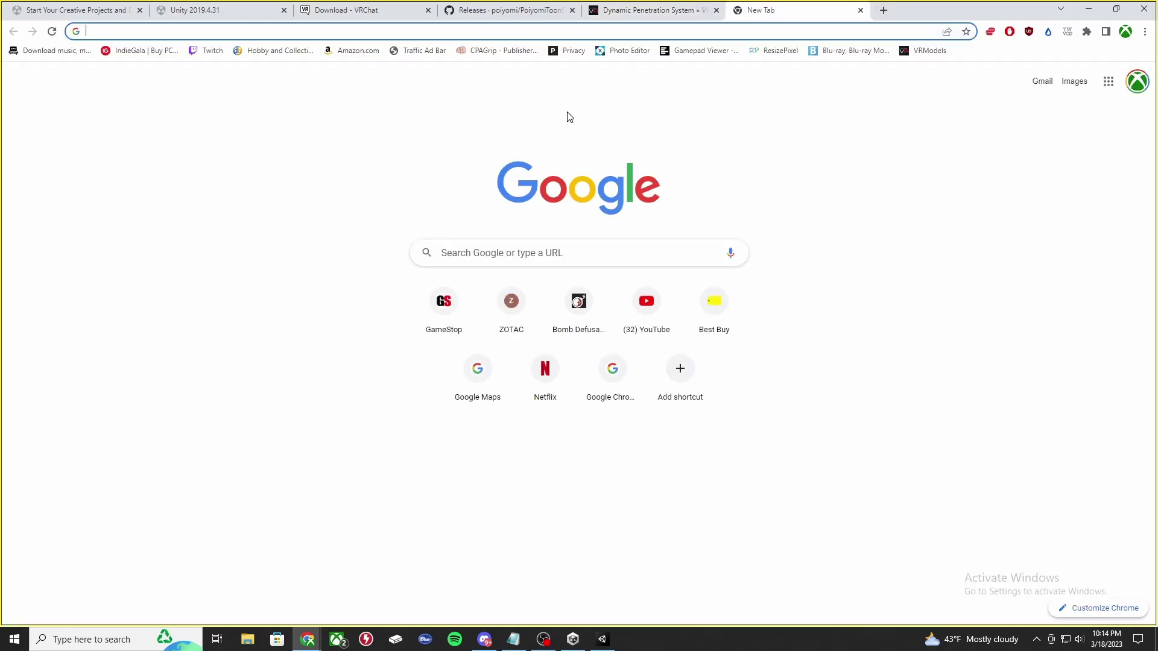
pyautogui.click(565, 254)
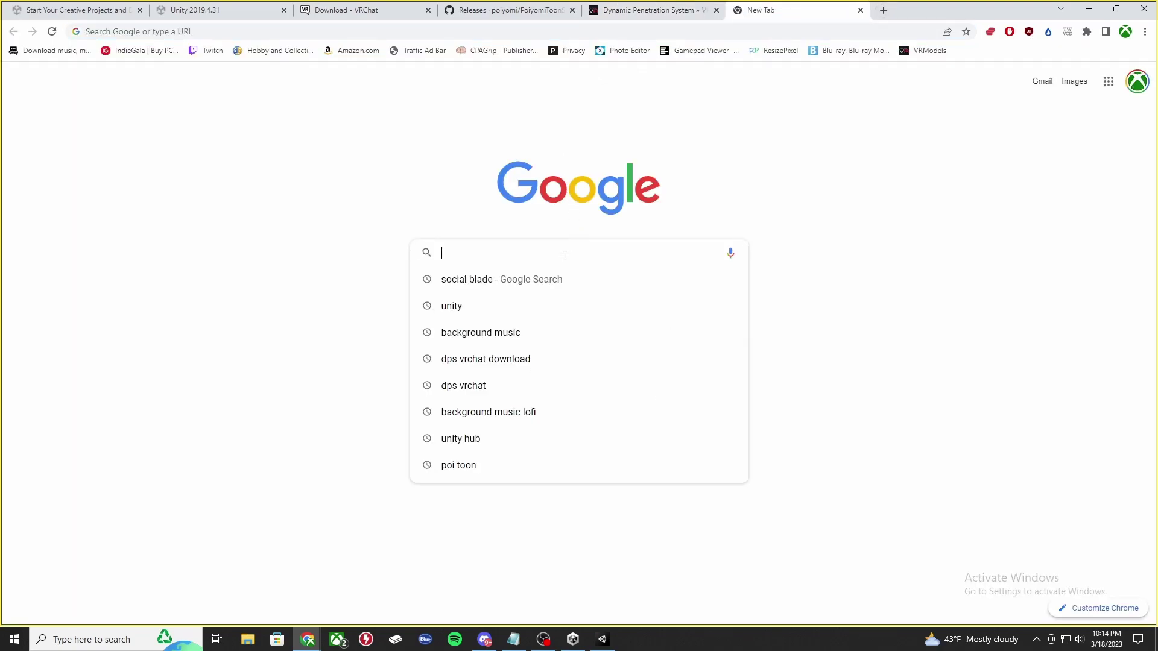
pyautogui.write('vrmodels.store')
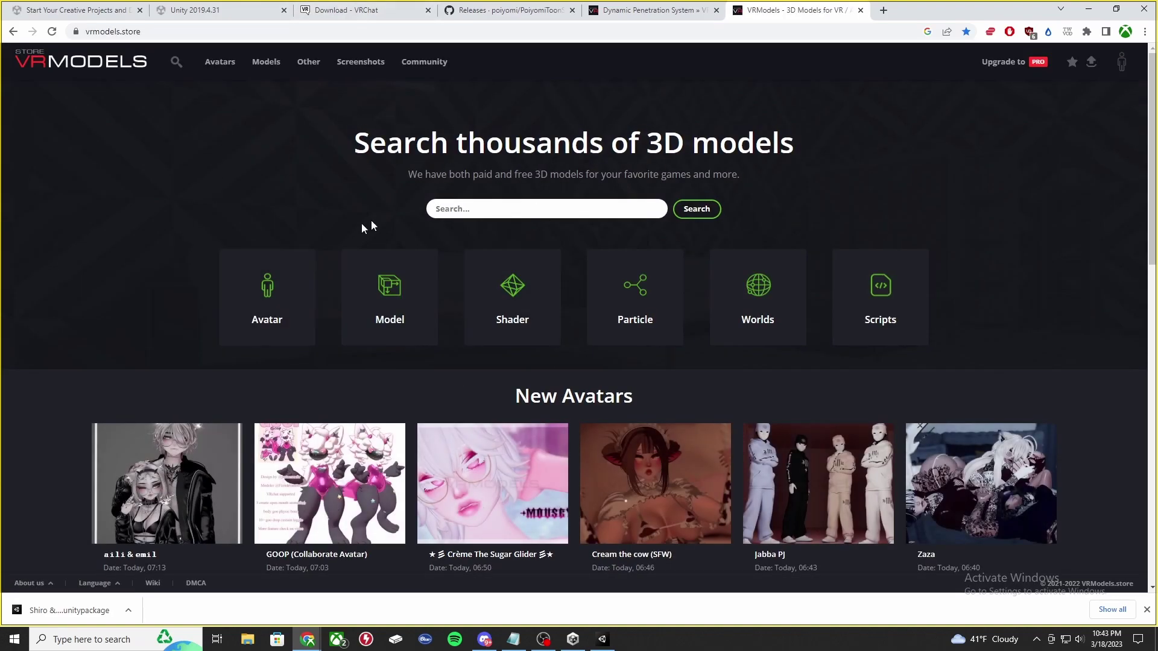
pyautogui.click(249, 291)
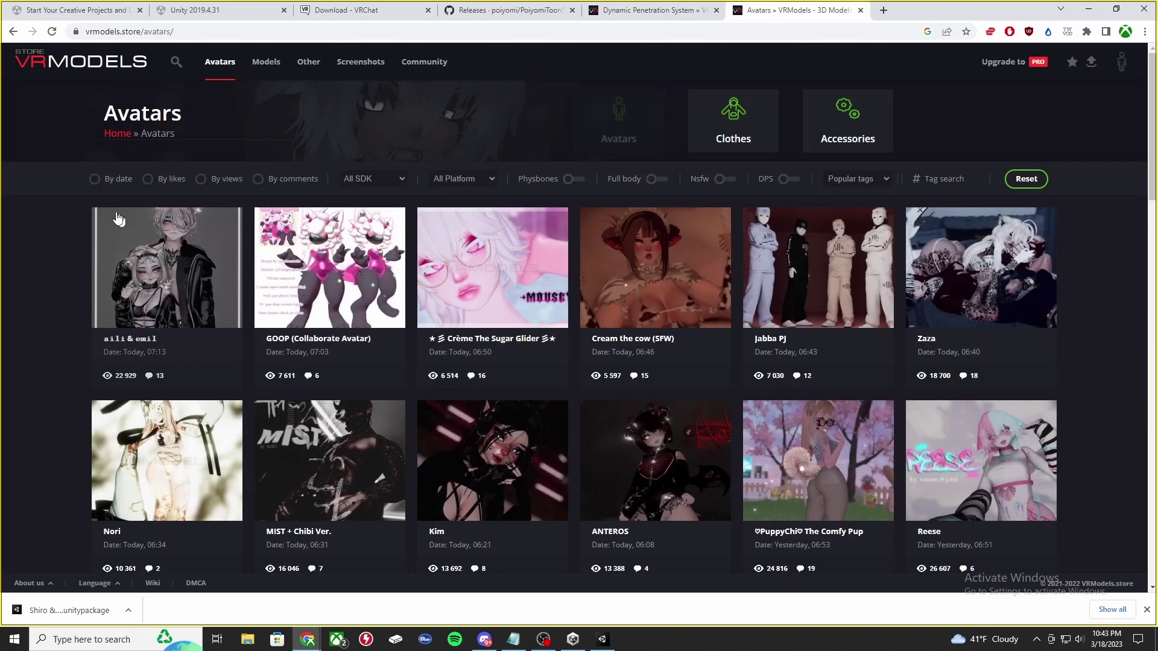
pyautogui.click(161, 182)
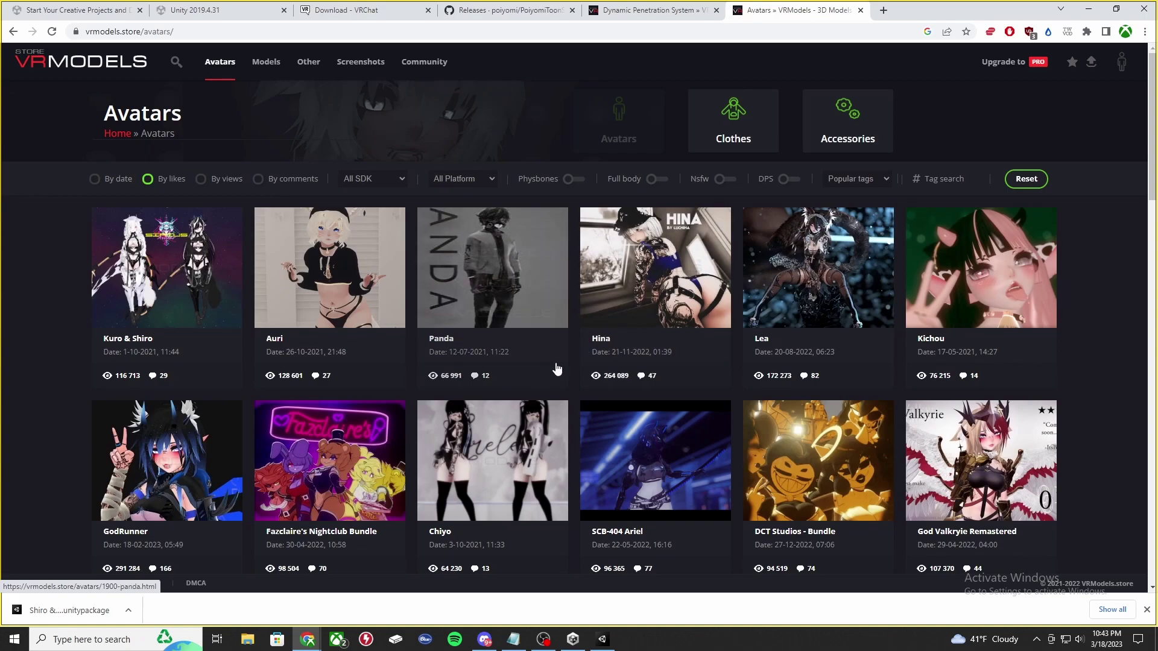
pyautogui.scroll(-2, 574, 362)
pyautogui.scroll(-2, 574, 363)
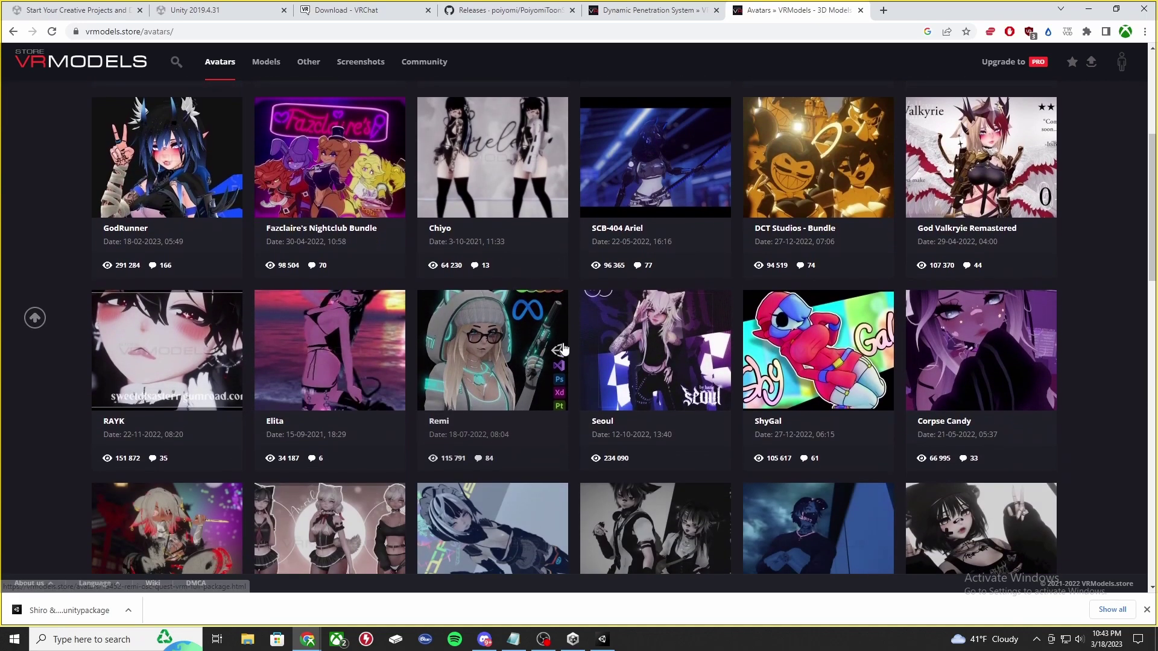
pyautogui.scroll(-1, 379, 413)
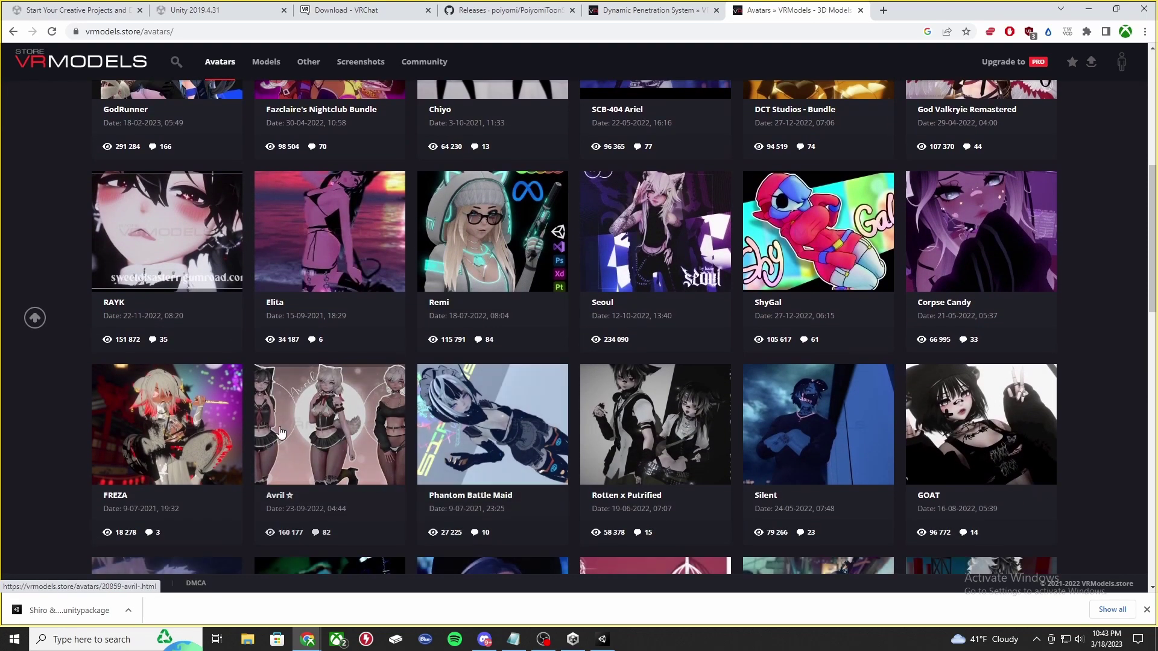
# Open the Avril avatar page and download its version 4 archive.
pyautogui.click(367, 448)
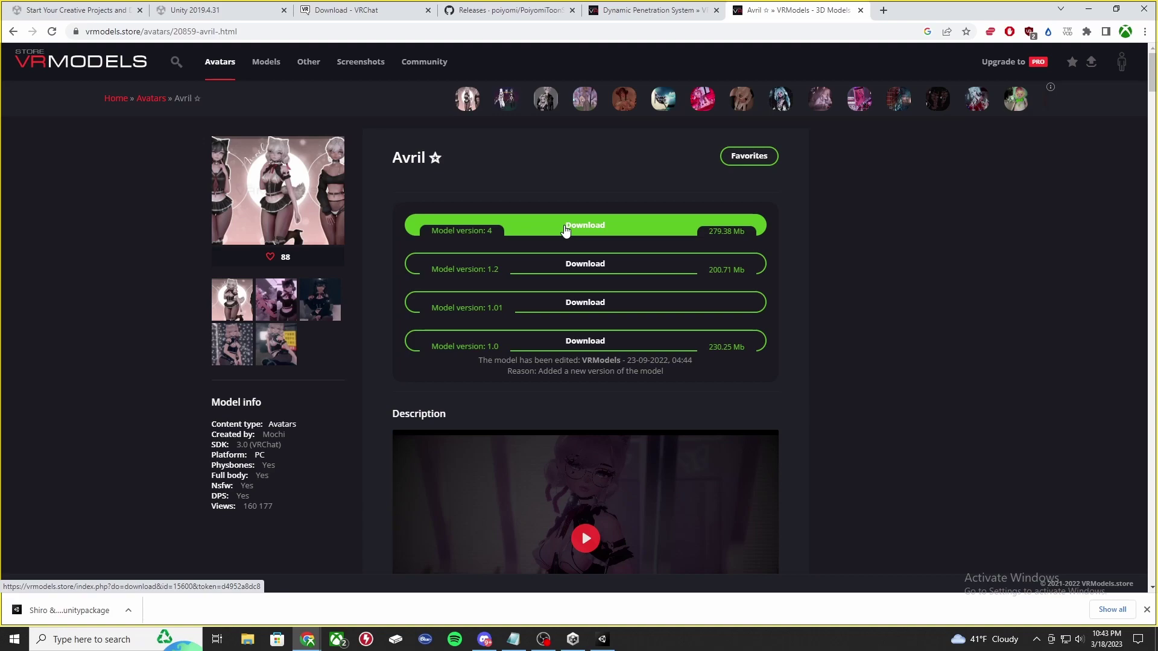
pyautogui.click(566, 231)
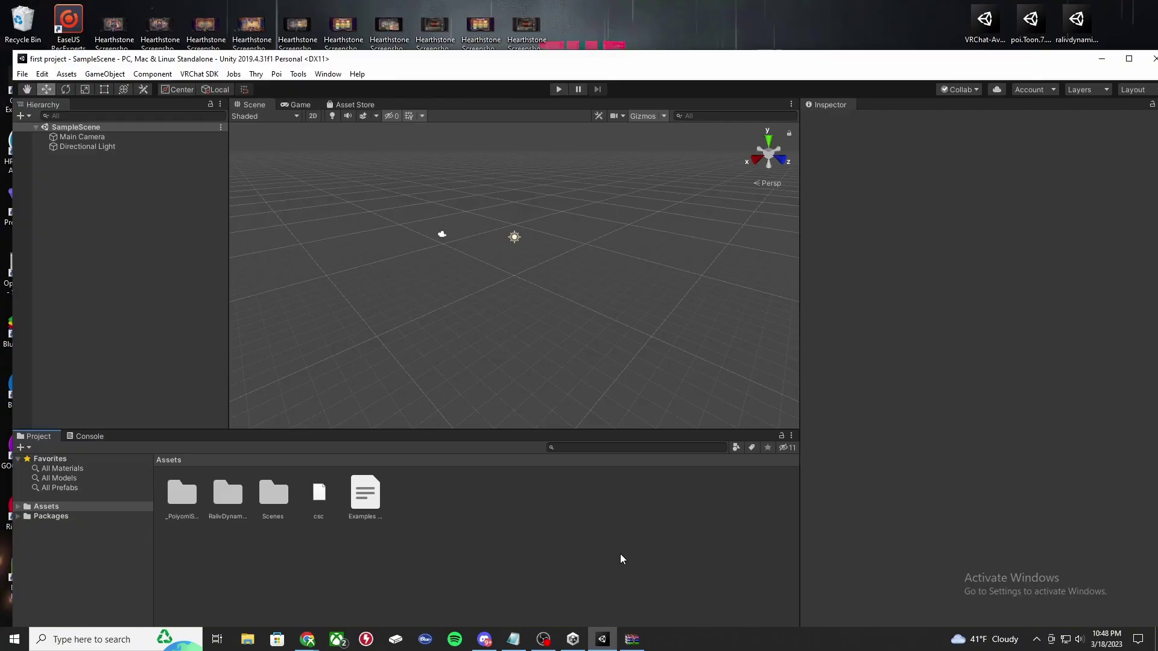
# From the WinRAR archive, open the Avril .unitypackage and import all its files into Unity.
pyautogui.click(632, 638)
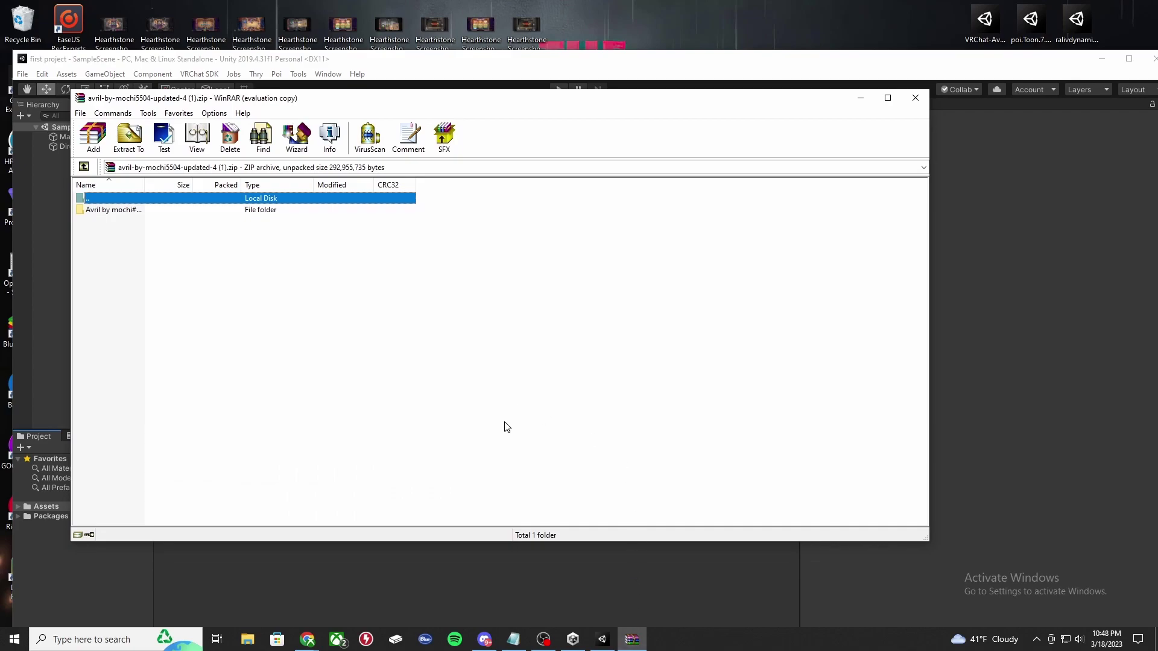
pyautogui.click(133, 216)
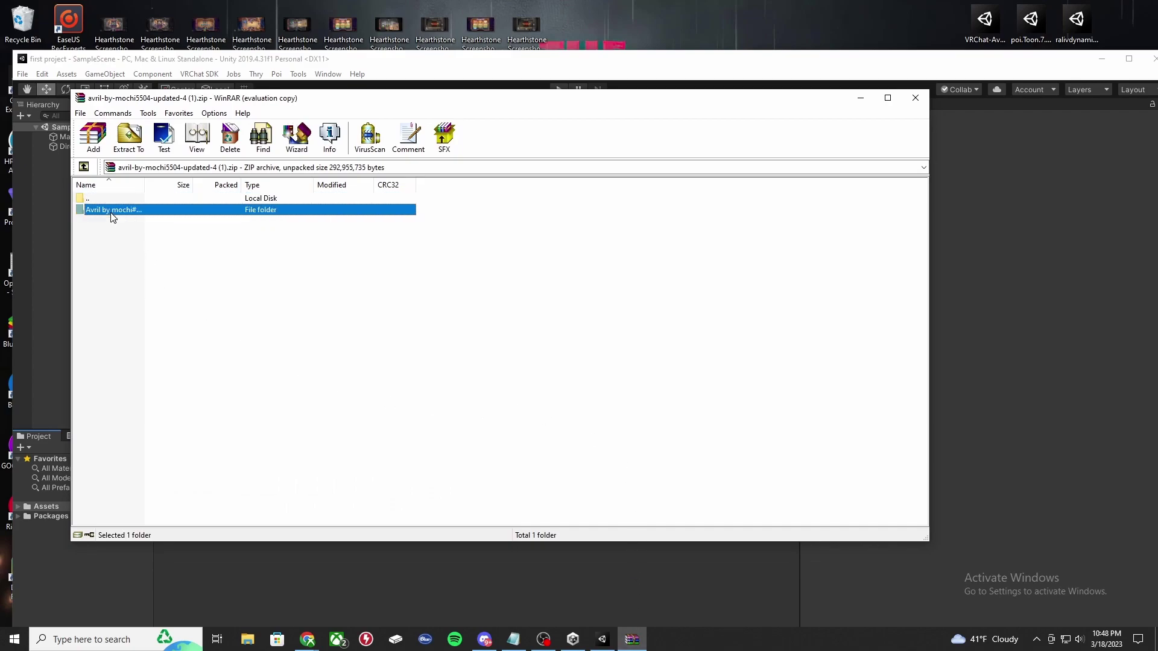
pyautogui.doubleClick(186, 219)
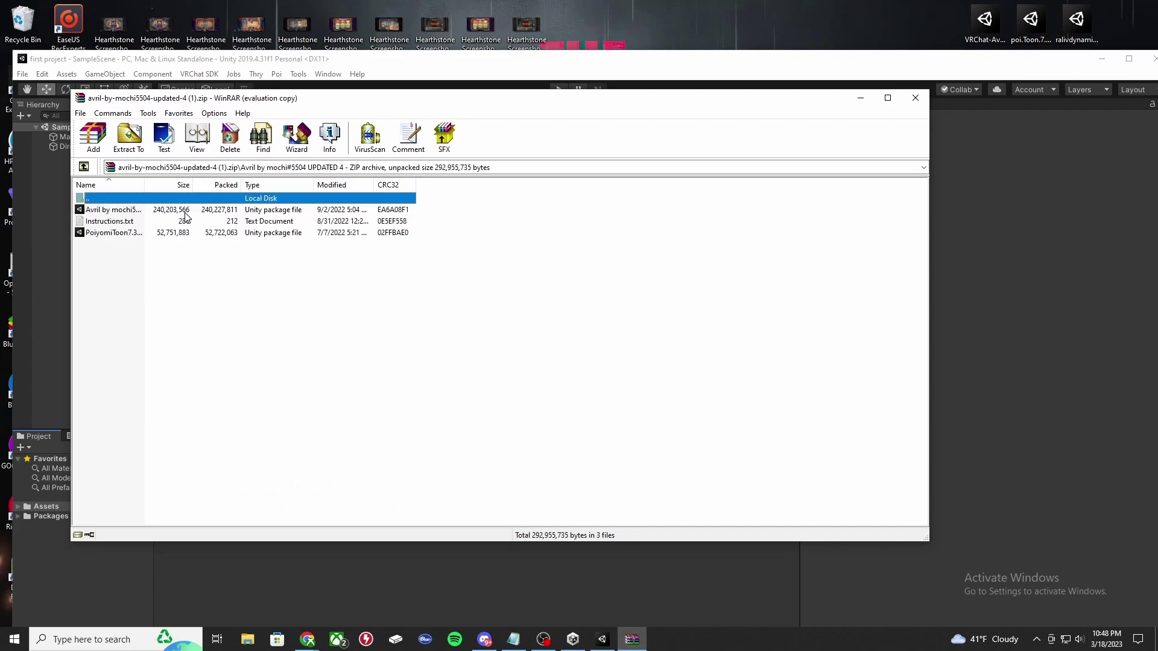
pyautogui.doubleClick(129, 214)
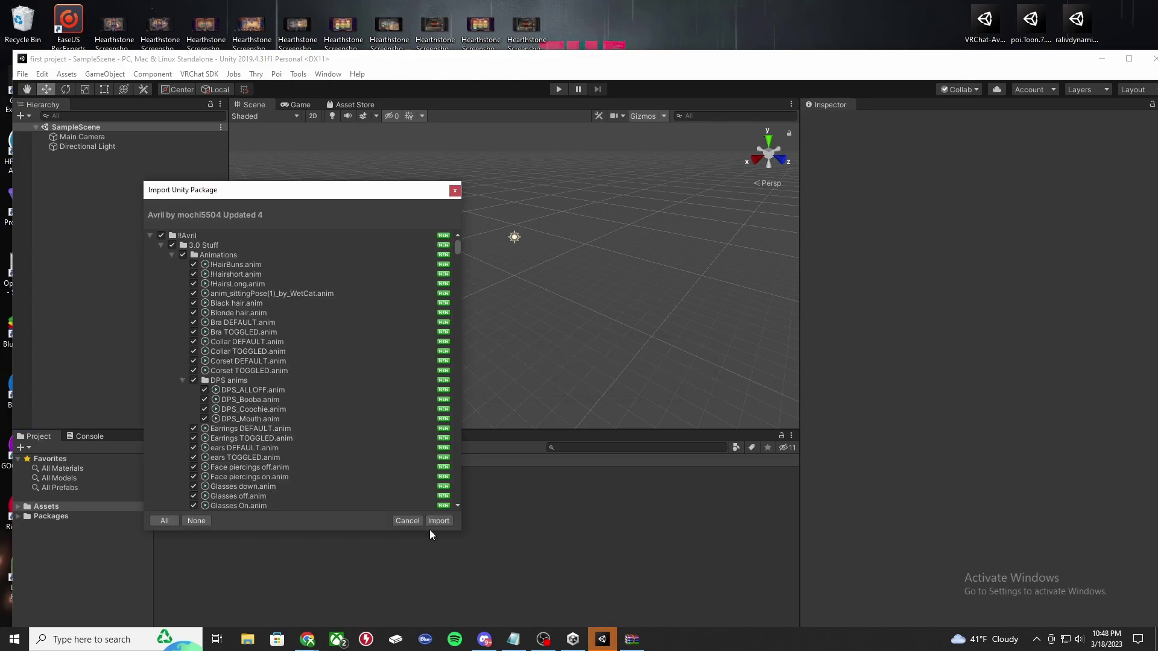
pyautogui.click(433, 519)
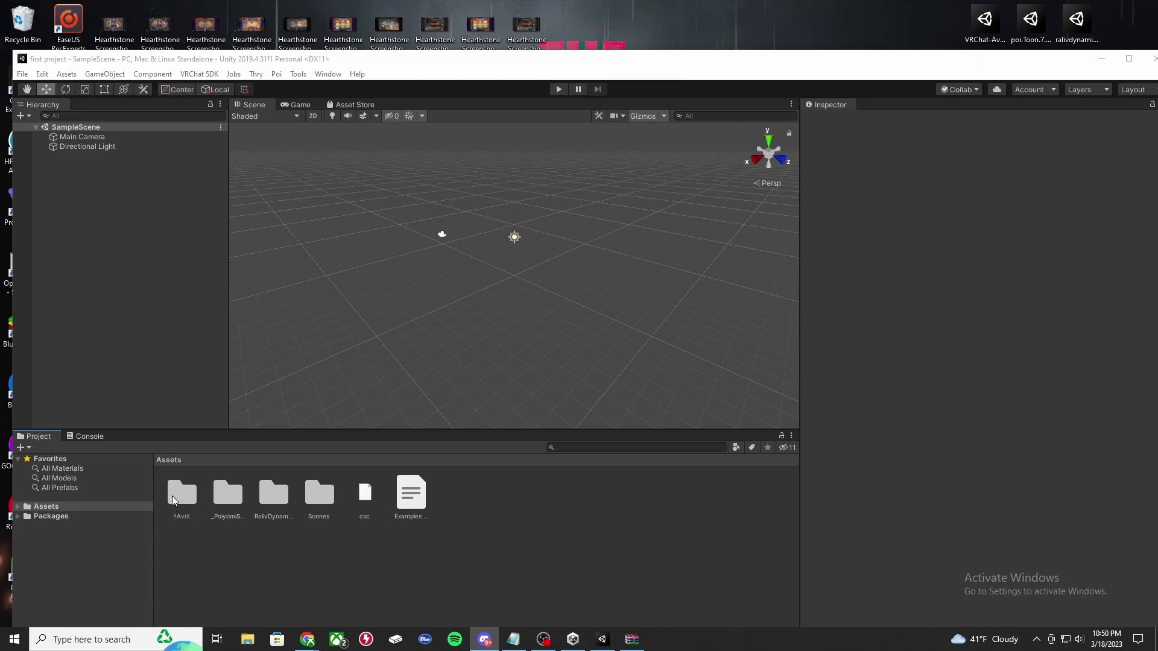
# Open the AvrilOPEN scene from the !!Avril assets folder and bring the avatar into view.
pyautogui.doubleClick(175, 501)
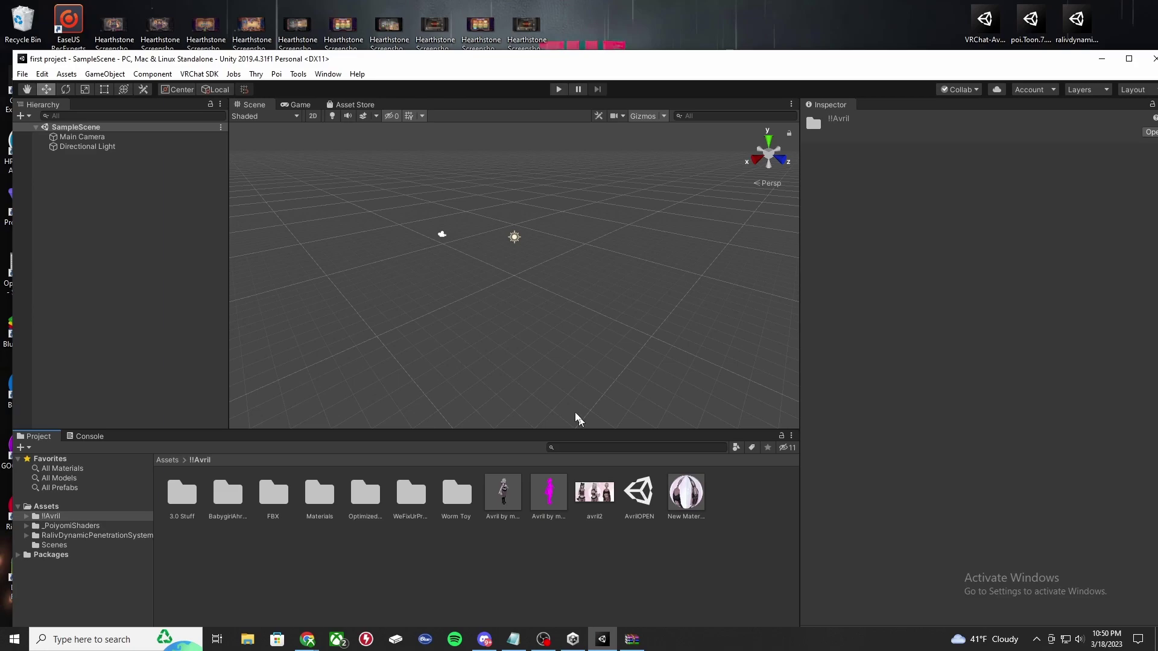
pyautogui.click(639, 496)
pyautogui.doubleClick(639, 495)
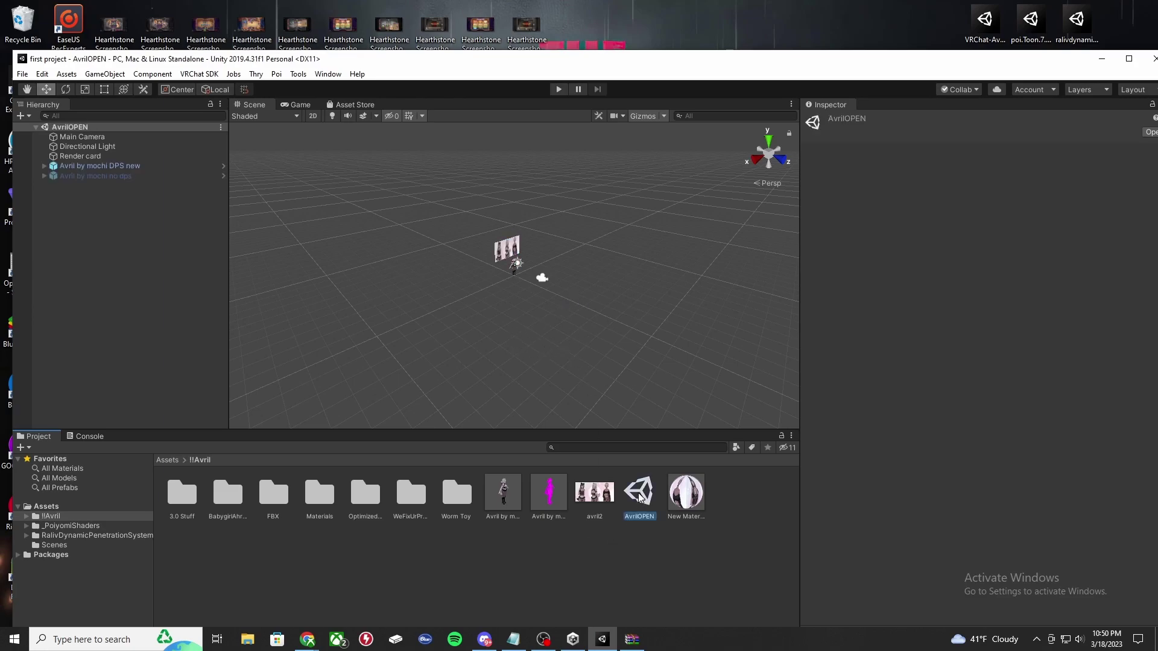
pyautogui.scroll(3, 559, 295)
pyautogui.scroll(3, 551, 288)
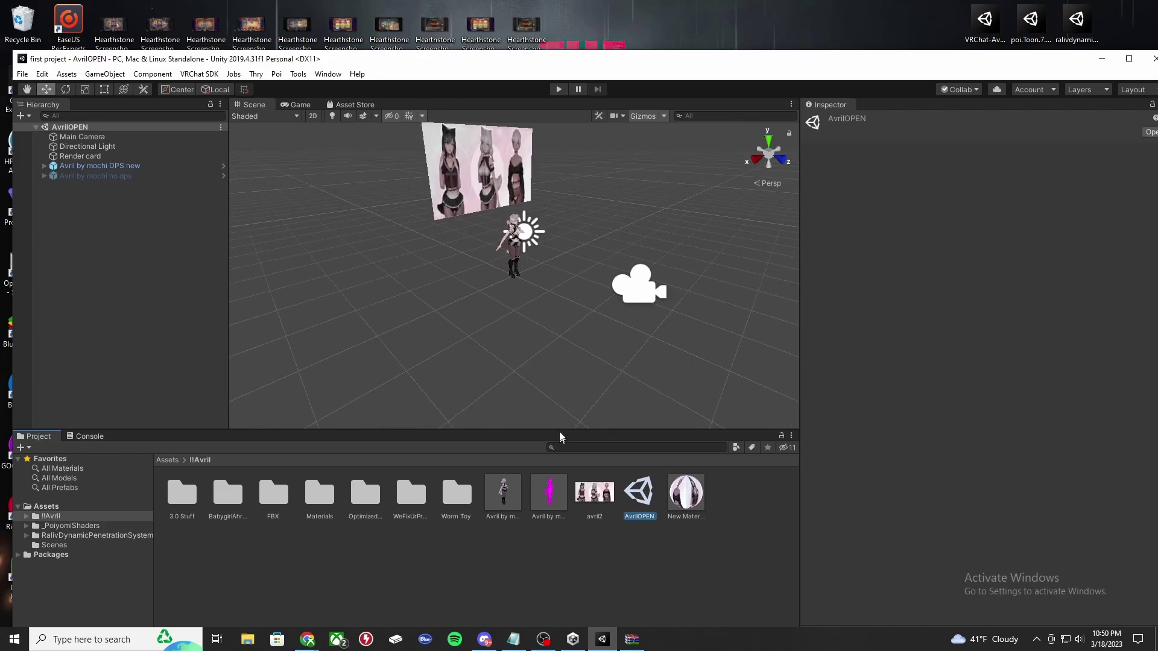
pyautogui.scroll(3, 538, 284)
pyautogui.scroll(3, 500, 272)
pyautogui.moveTo(500, 271)
pyautogui.mouseDown(button='middle')
pyautogui.moveTo(441, 332)
pyautogui.moveTo(457, 327)
pyautogui.mouseUp(button='middle')
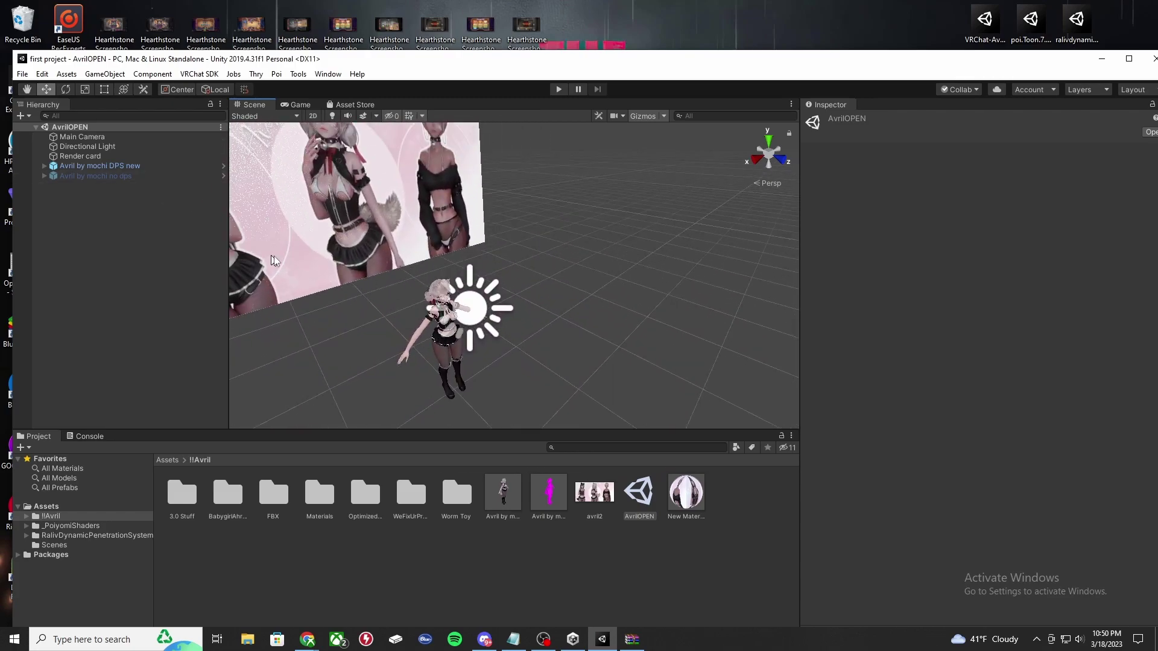
pyautogui.scroll(-2, 299, 262)
pyautogui.scroll(-2, 394, 303)
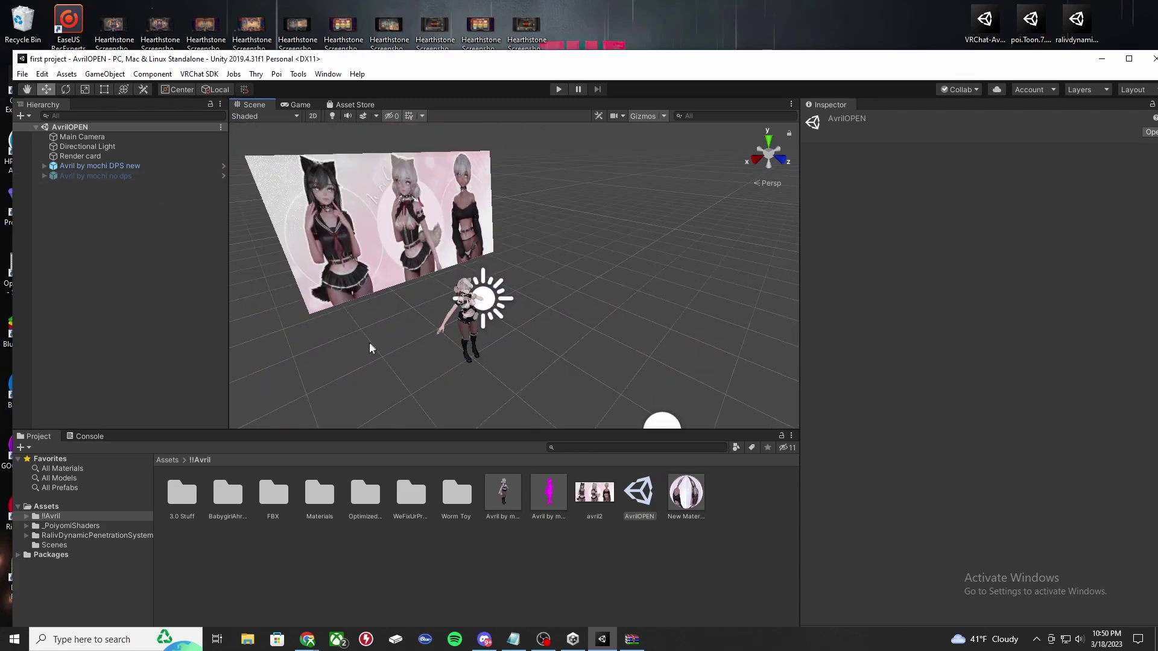
# Briefly enter and exit Prefab Mode on the Avril by mochi no dps prefab, recentre the scene.
pyautogui.doubleClick(135, 178)
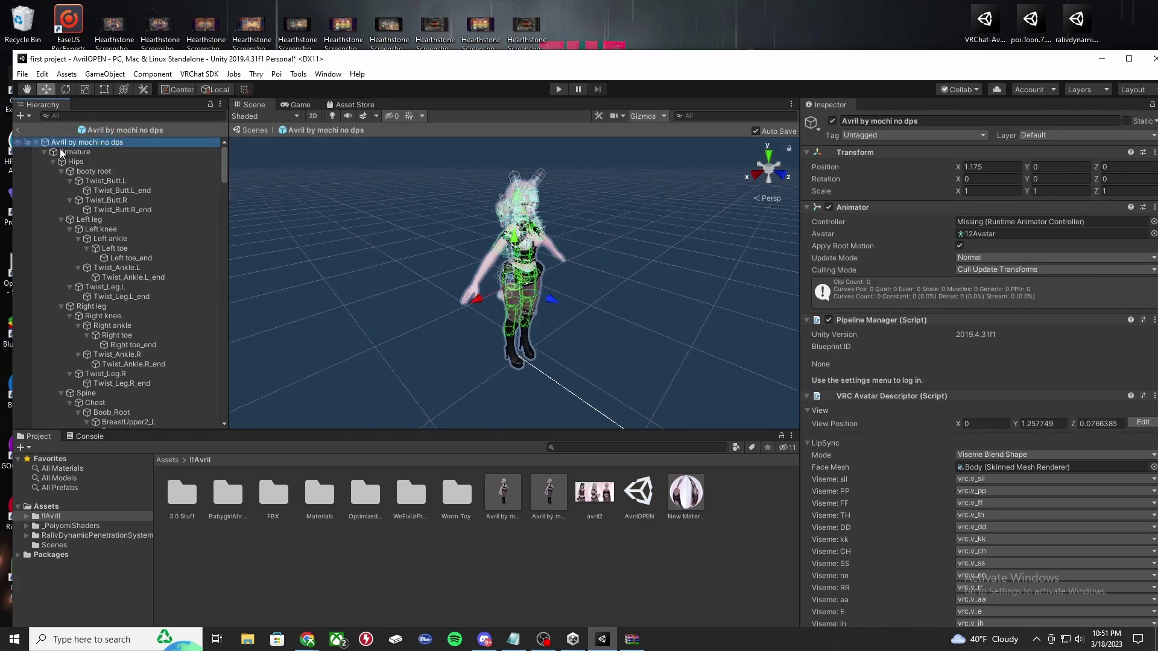
pyautogui.click(522, 578)
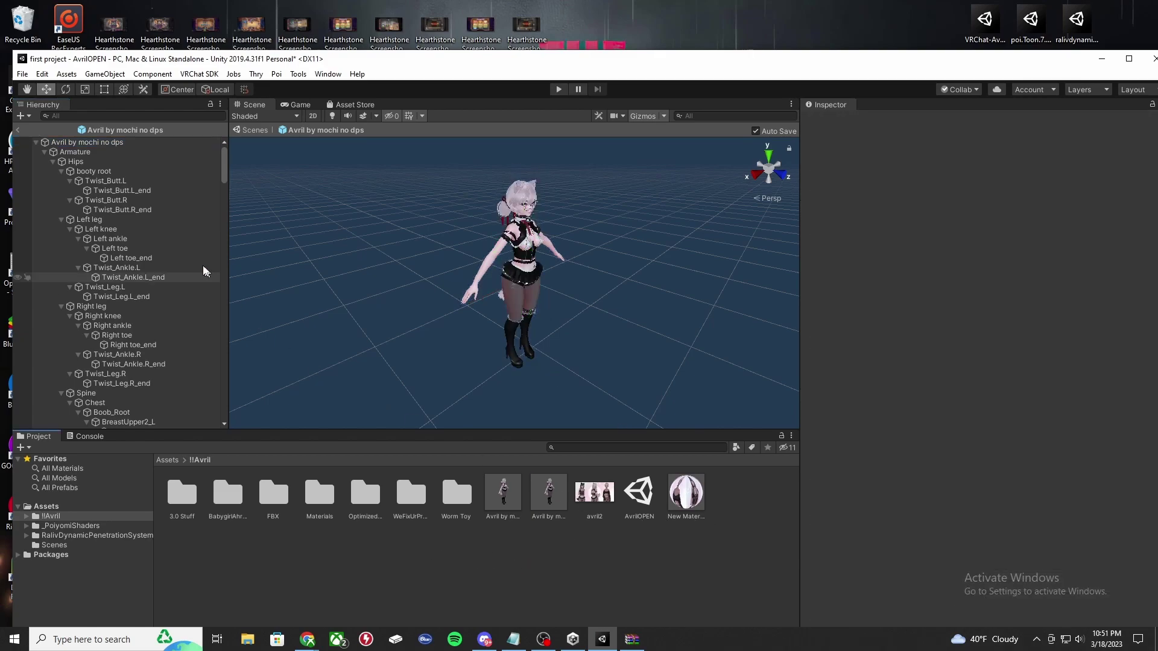
pyautogui.click(36, 143)
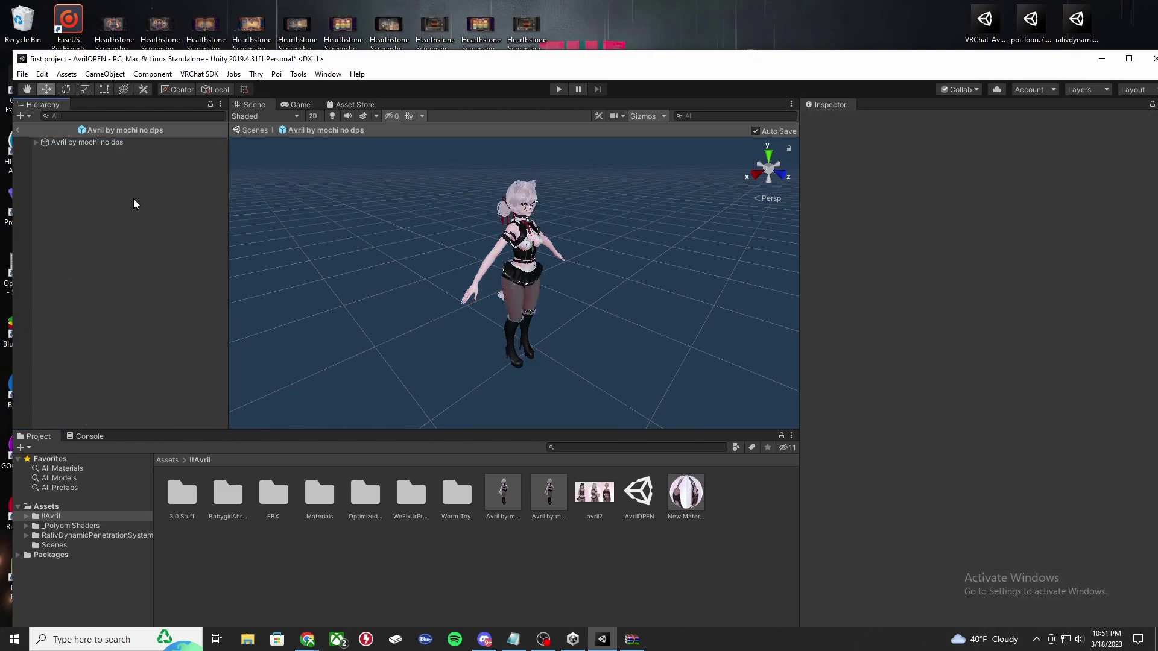
pyautogui.click(22, 133)
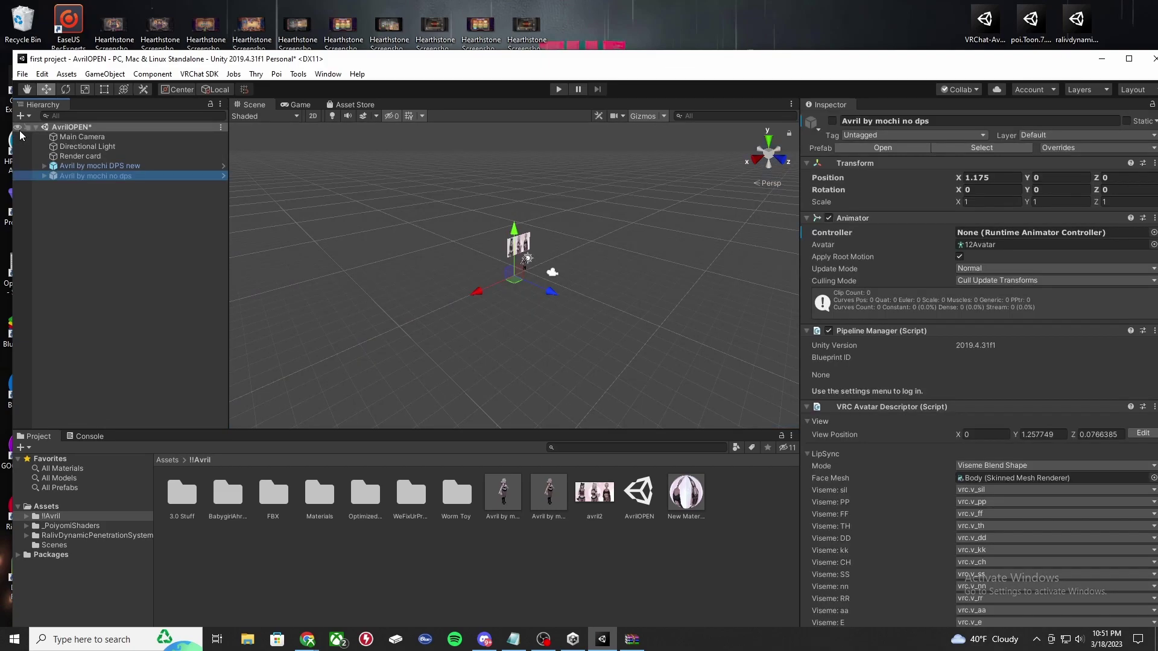
pyautogui.click(140, 250)
pyautogui.scroll(2, 442, 298)
pyautogui.scroll(3, 502, 256)
pyautogui.moveTo(513, 244); pyautogui.dragTo(432, 319, button='middle')
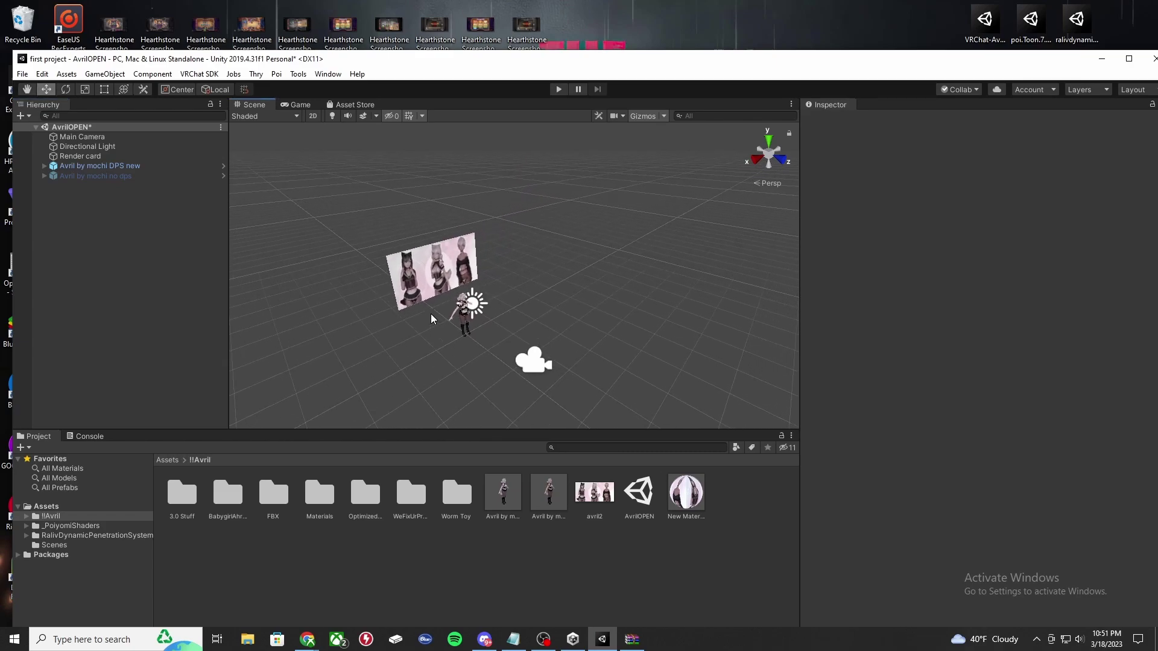
# Delete Avril by mochi no dps, then unpack the Avril by mochi DPS new prefab completely.
pyautogui.rightClick(166, 176)
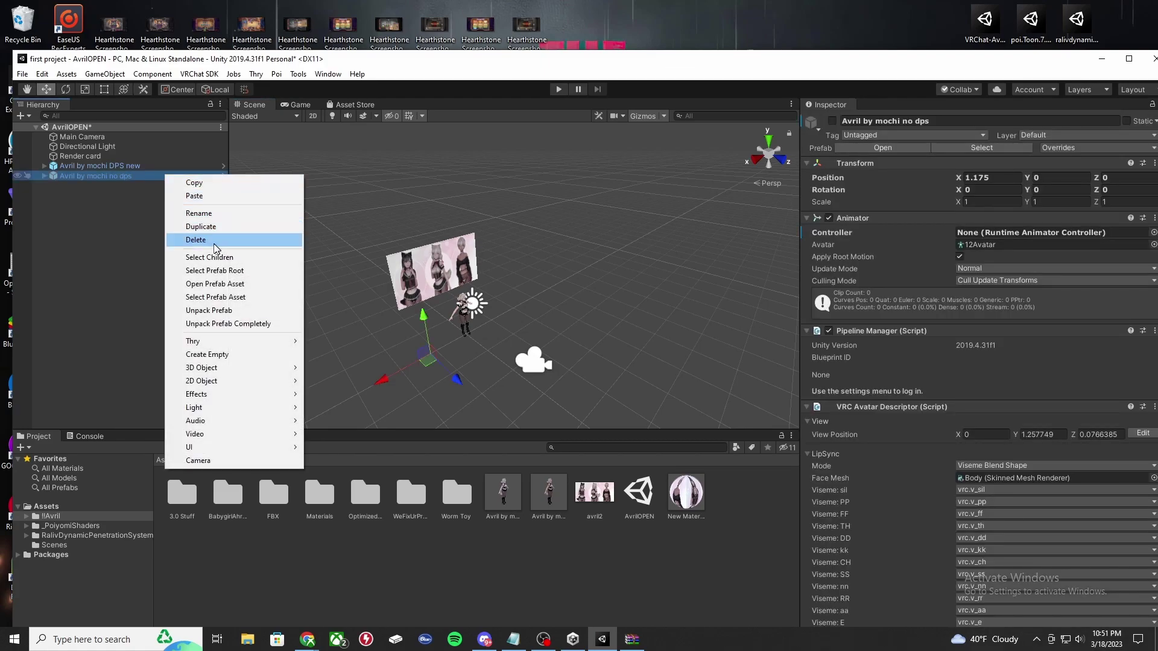
pyautogui.click(214, 241)
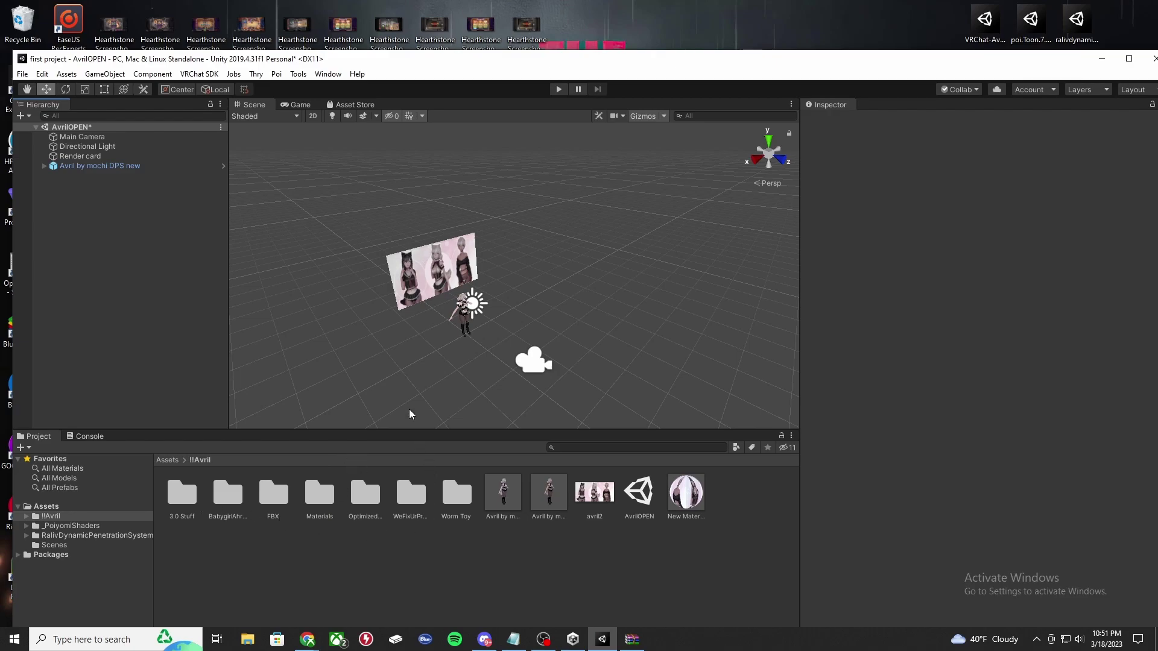
pyautogui.click(165, 167)
pyautogui.rightClick(165, 167)
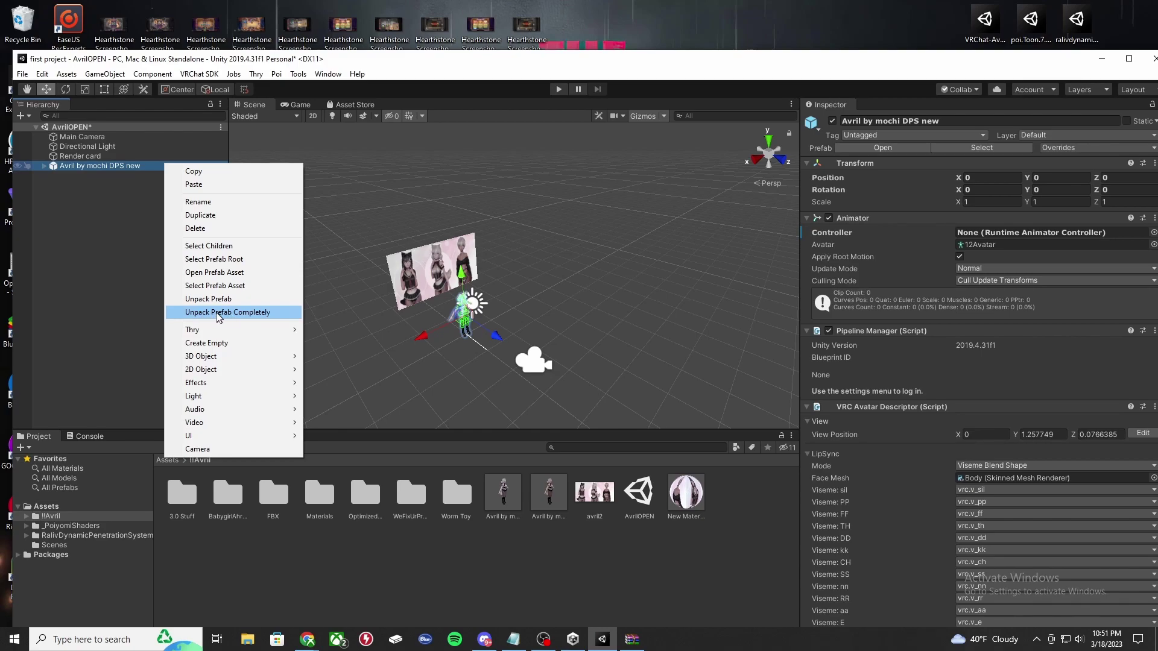
pyautogui.click(199, 313)
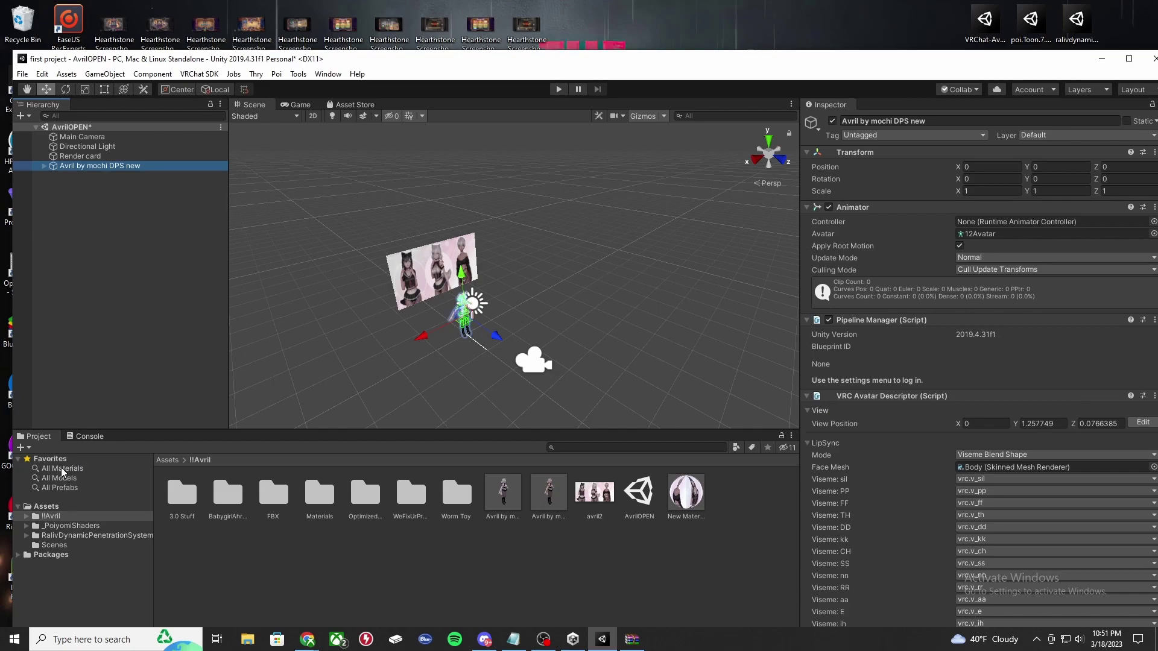
# List All Materials, maximize the editor, and set MP_Examples_Sunglasses to Poiyomi 8.1 Toon.
pyautogui.click(61, 468)
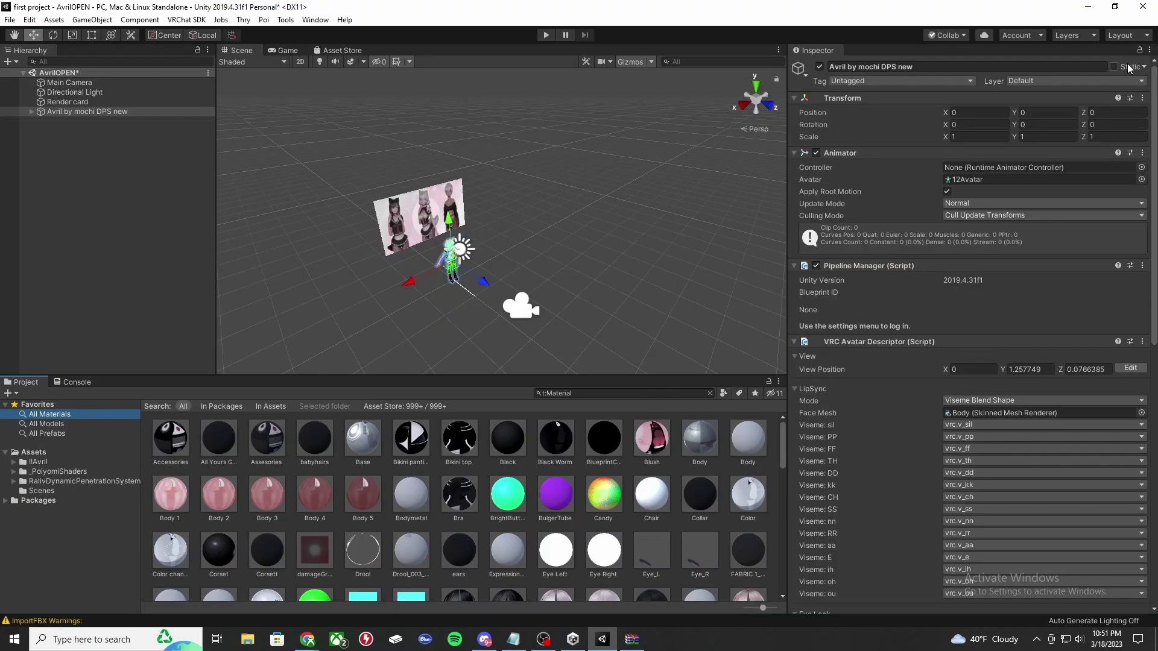
pyautogui.click(1129, 60)
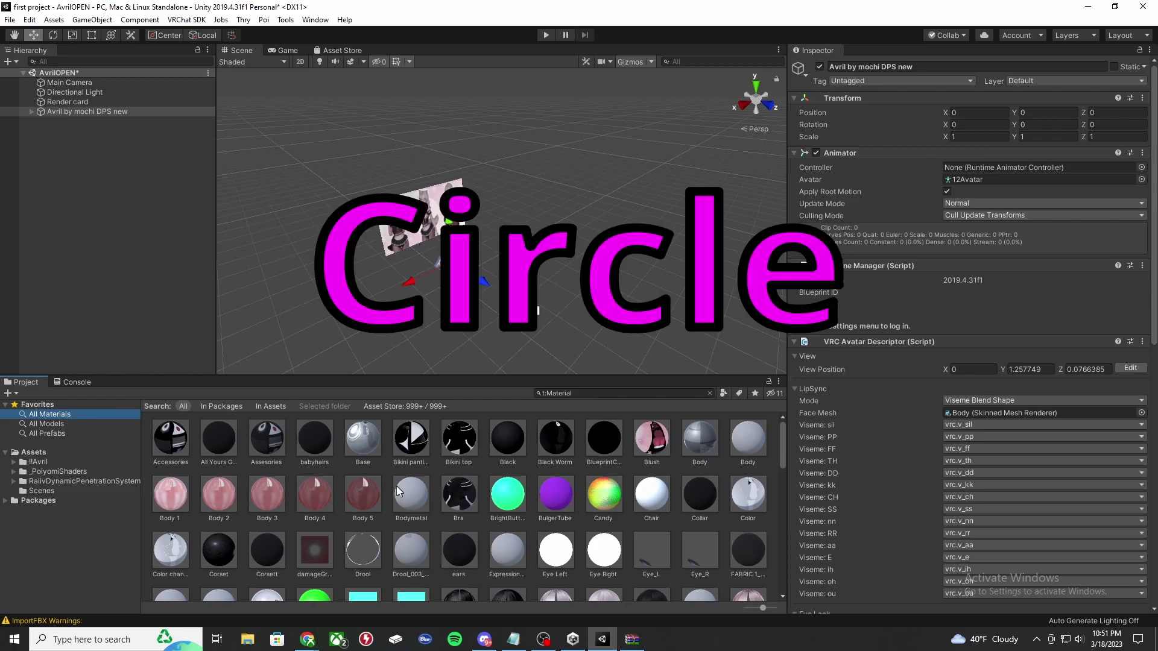
pyautogui.scroll(-2, 334, 487)
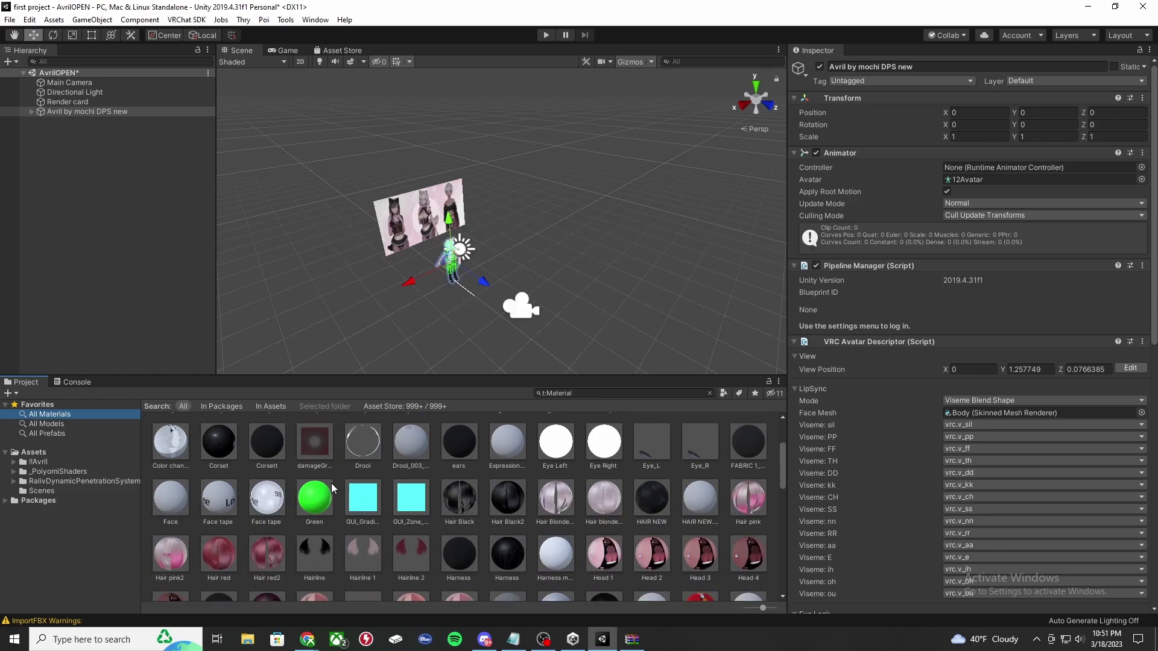
pyautogui.scroll(-3, 331, 483)
pyautogui.scroll(-3, 330, 480)
pyautogui.scroll(-2, 328, 475)
pyautogui.scroll(-1, 328, 475)
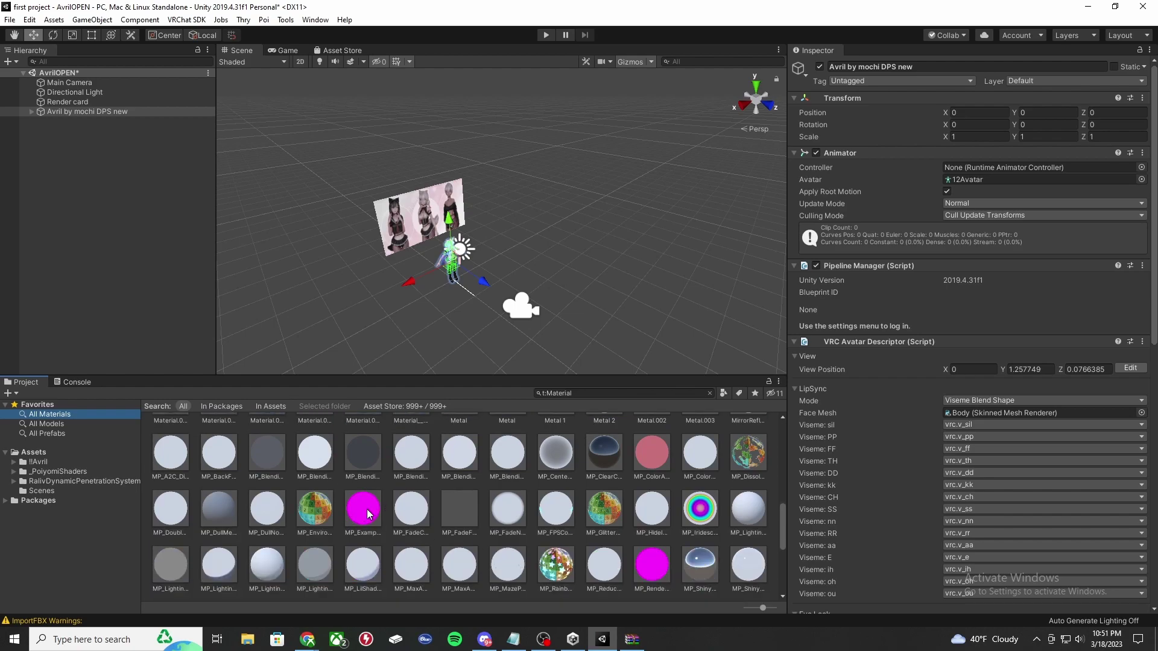
pyautogui.scroll(2, 368, 514)
pyautogui.scroll(-1, 367, 514)
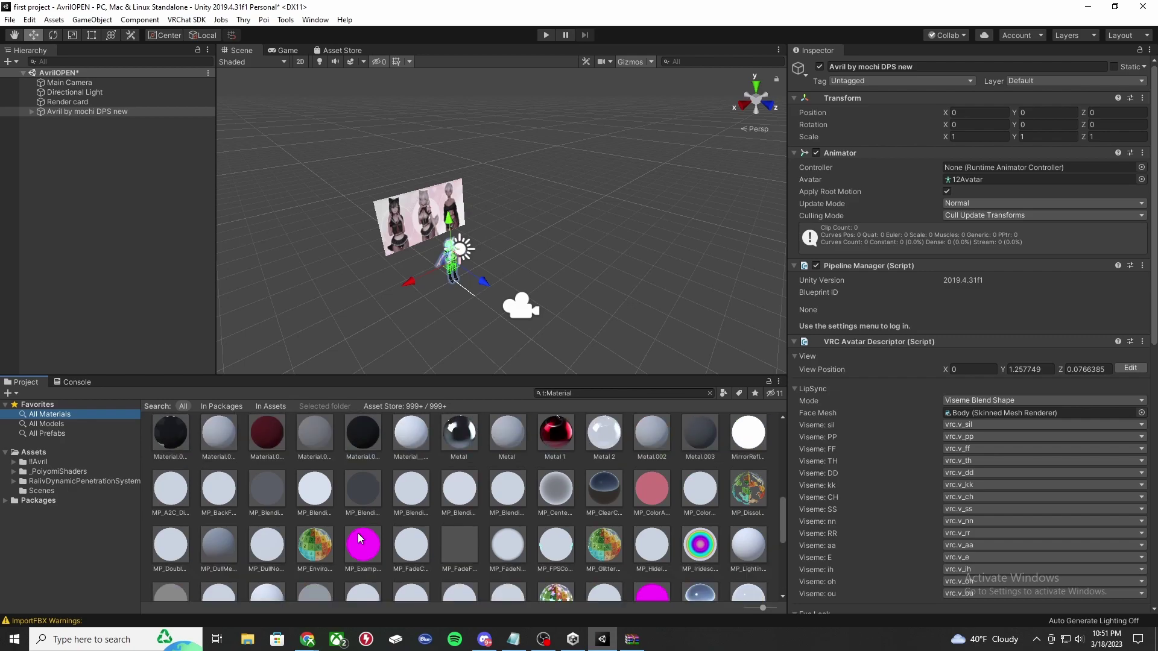
pyautogui.click(370, 534)
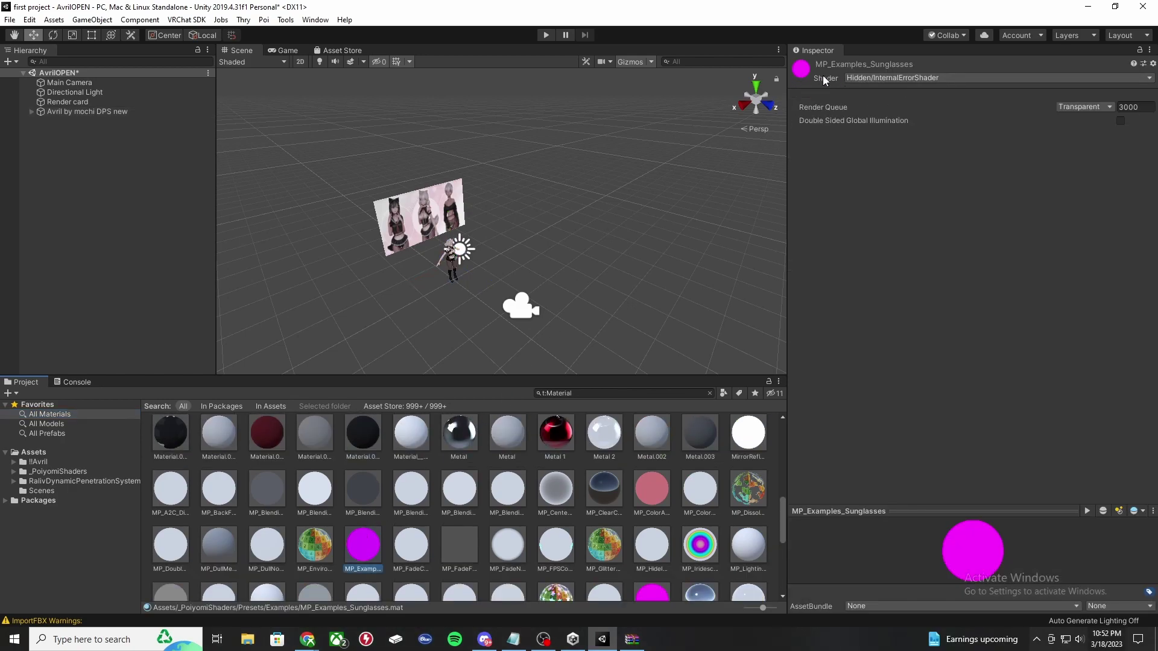
pyautogui.click(866, 79)
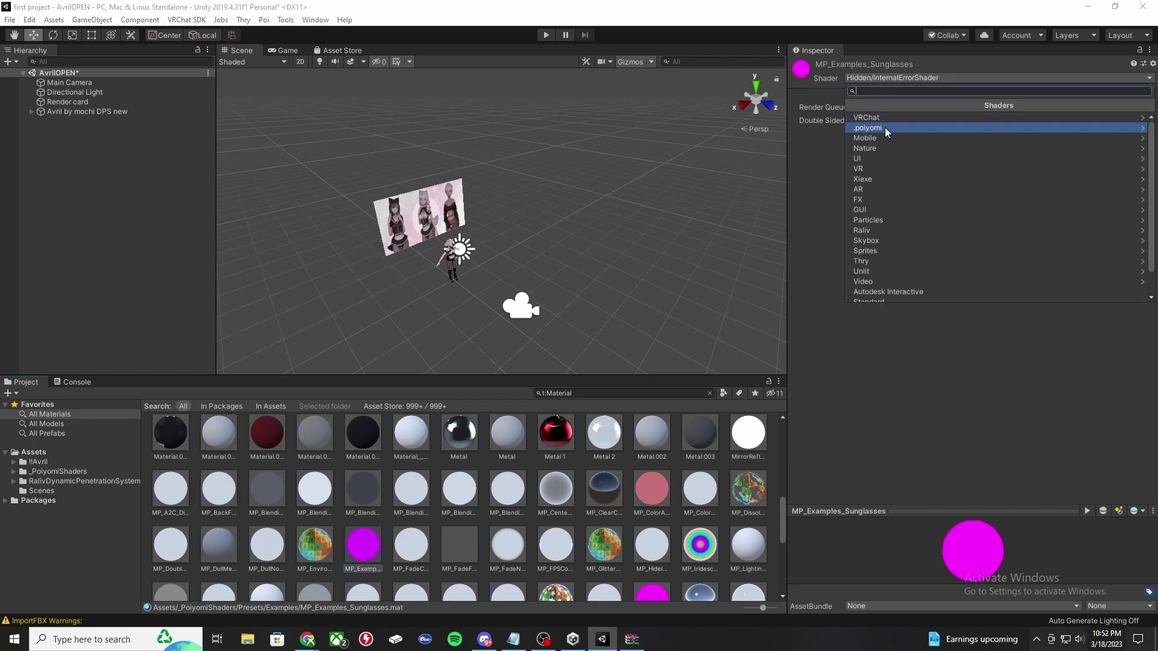
pyautogui.click(885, 126)
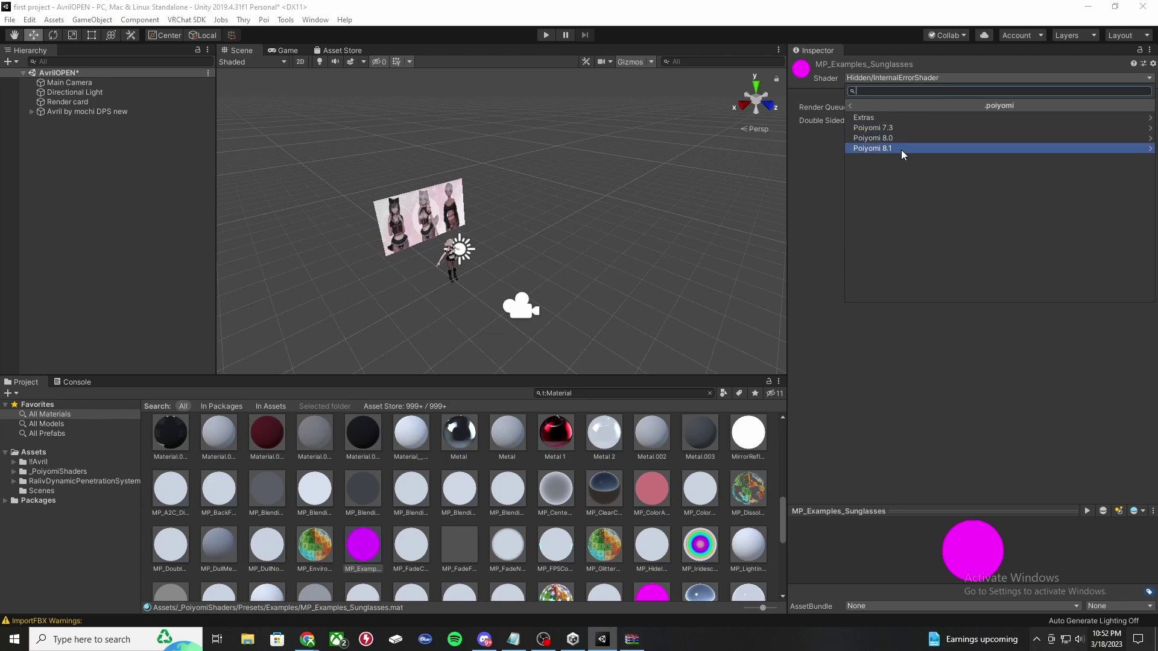
pyautogui.click(901, 149)
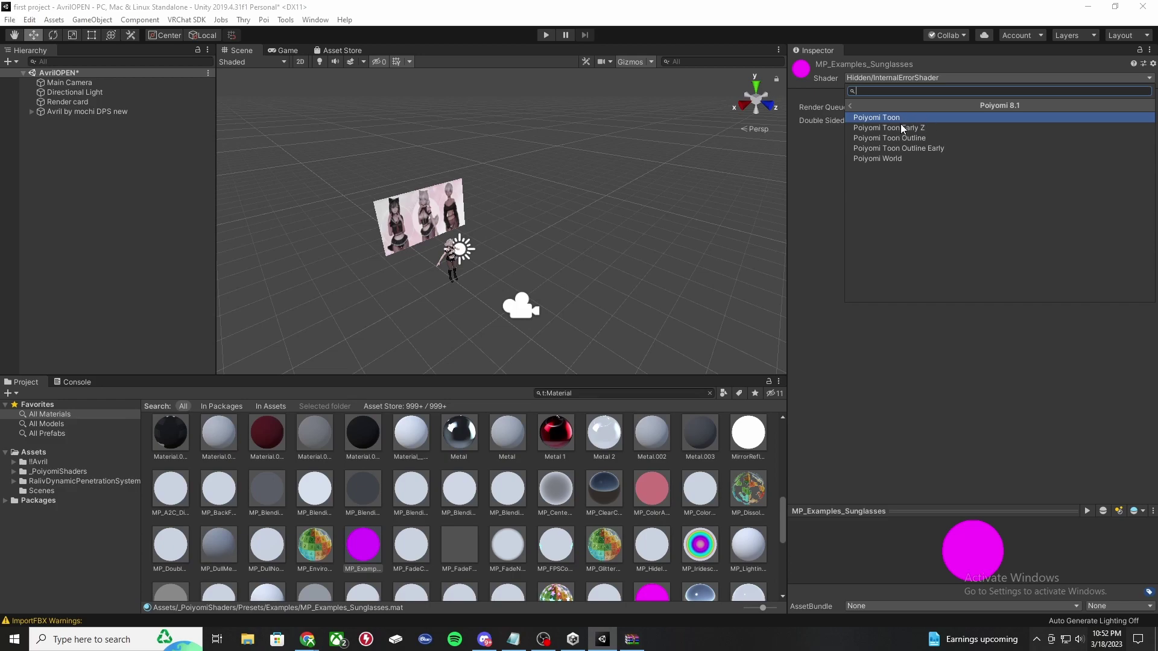
pyautogui.click(899, 124)
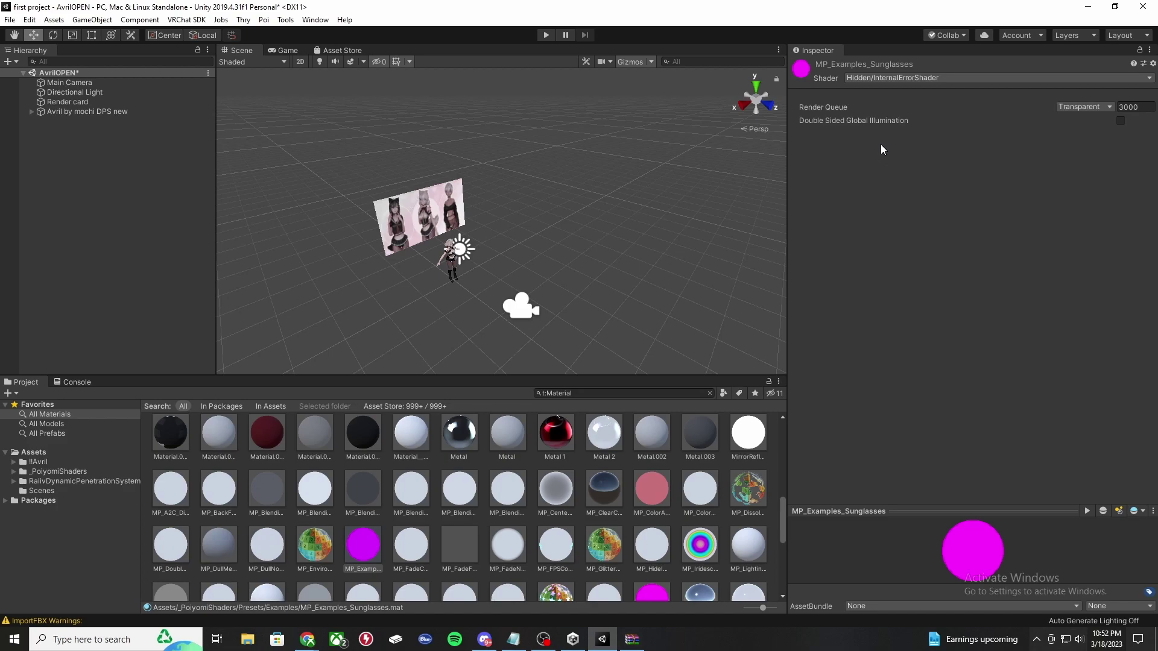
pyautogui.scroll(-3, 545, 496)
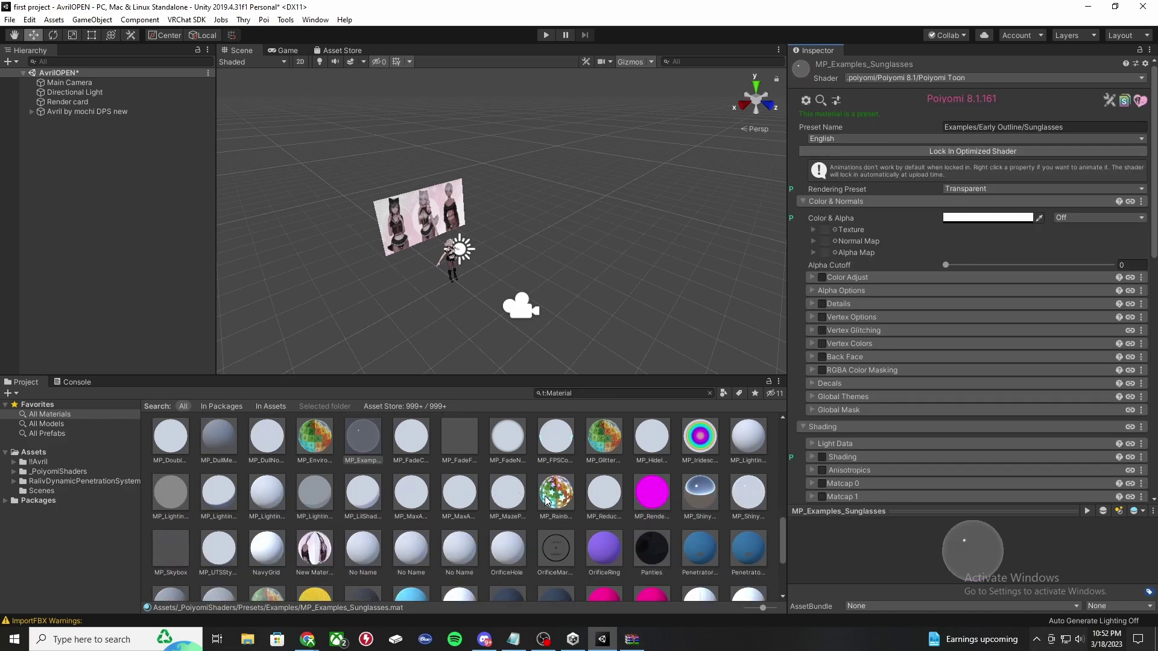
# Set the MP_RenderTargetsAlphaFix material's shader to Poiyomi 8.1 Toon.
pyautogui.click(658, 501)
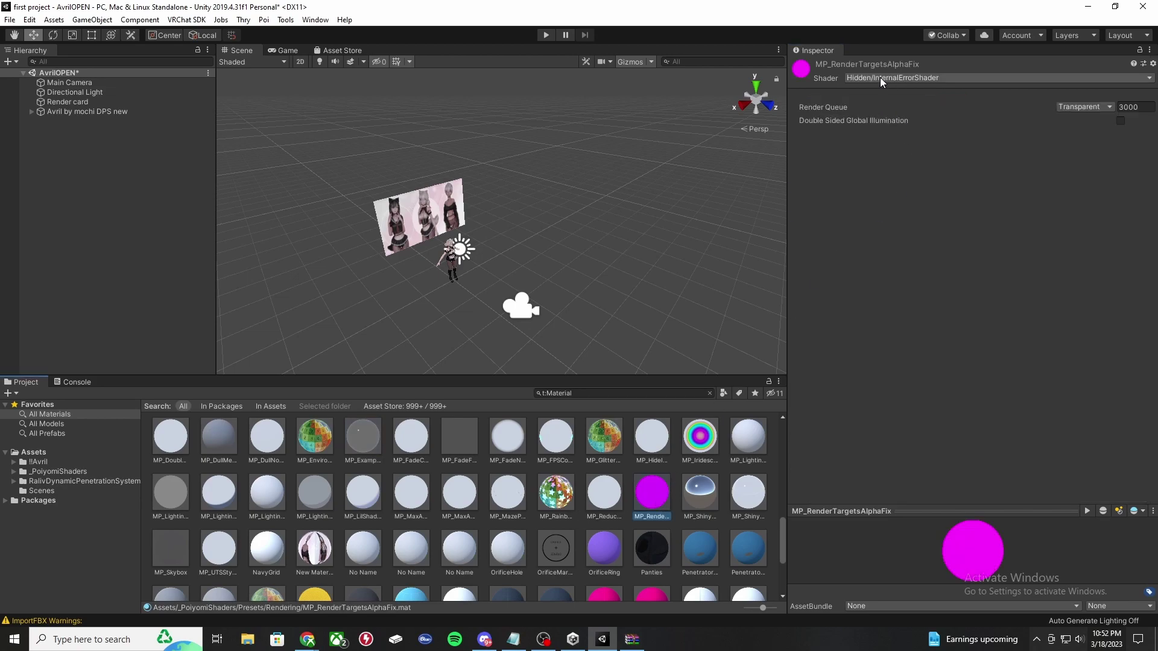
pyautogui.click(880, 77)
pyautogui.click(888, 127)
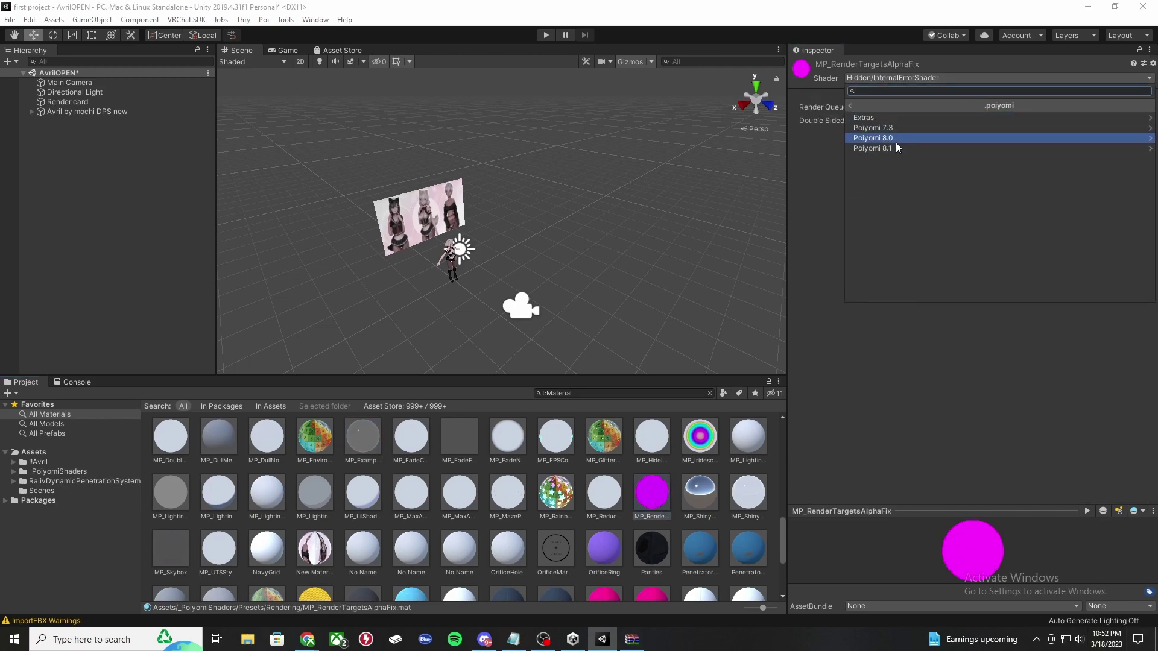
pyautogui.click(895, 149)
pyautogui.click(891, 117)
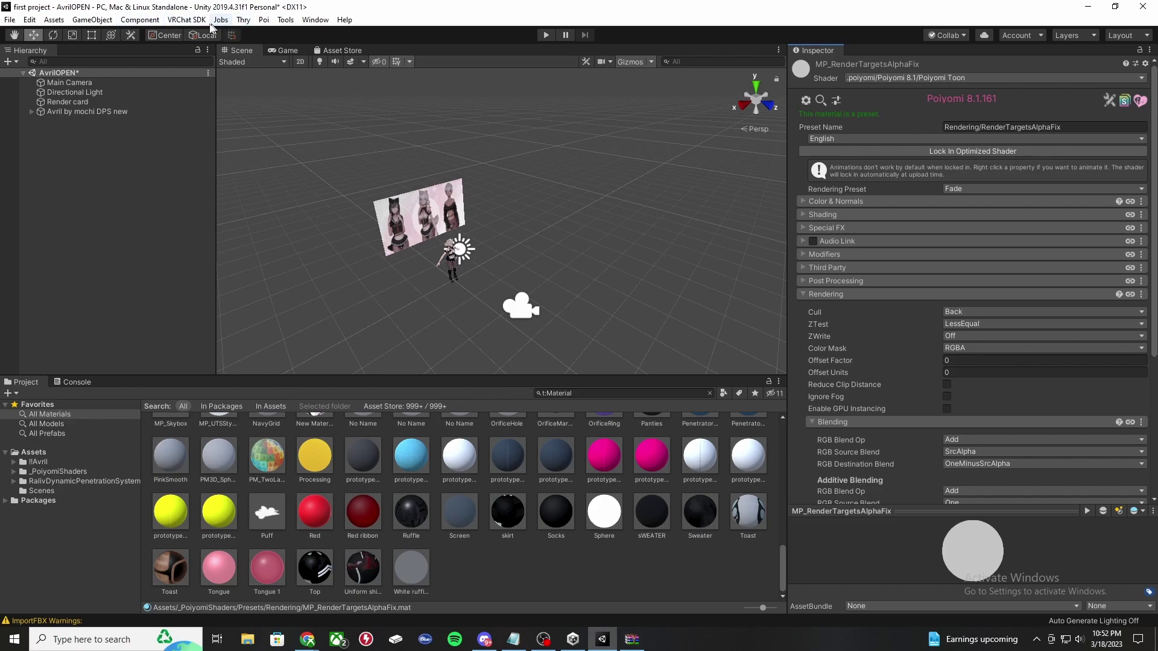
# Show the VRChat SDK control panel's Builder tab for the Avril by mochi DPS new avatar.
pyautogui.click(177, 23)
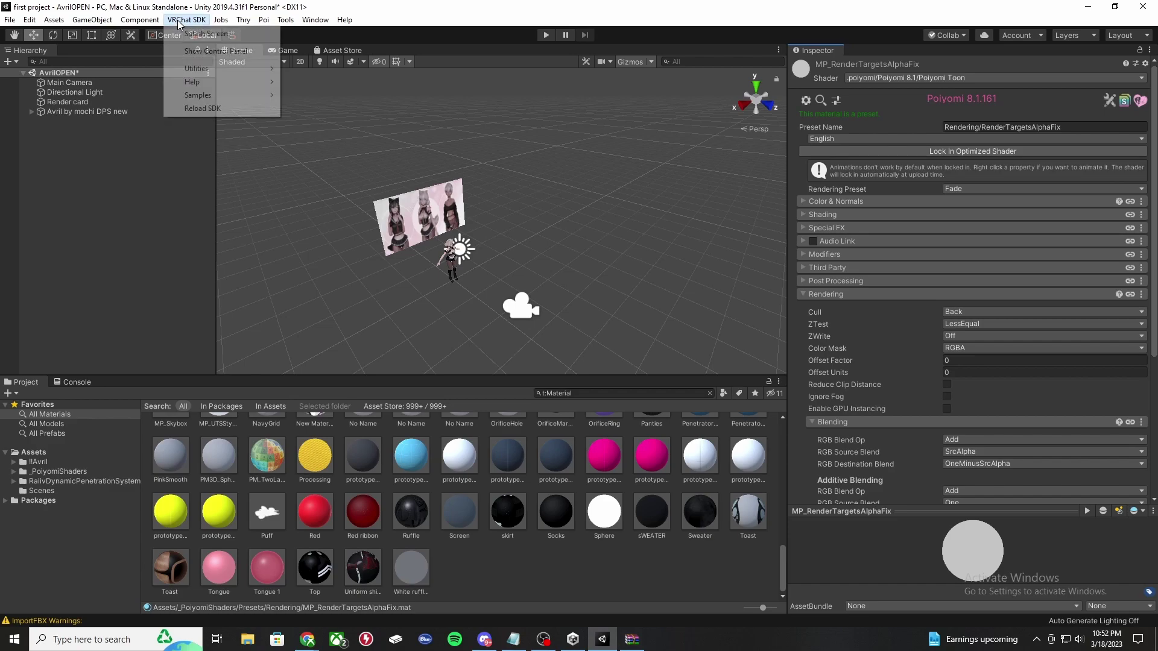
pyautogui.click(206, 50)
pyautogui.click(268, 210)
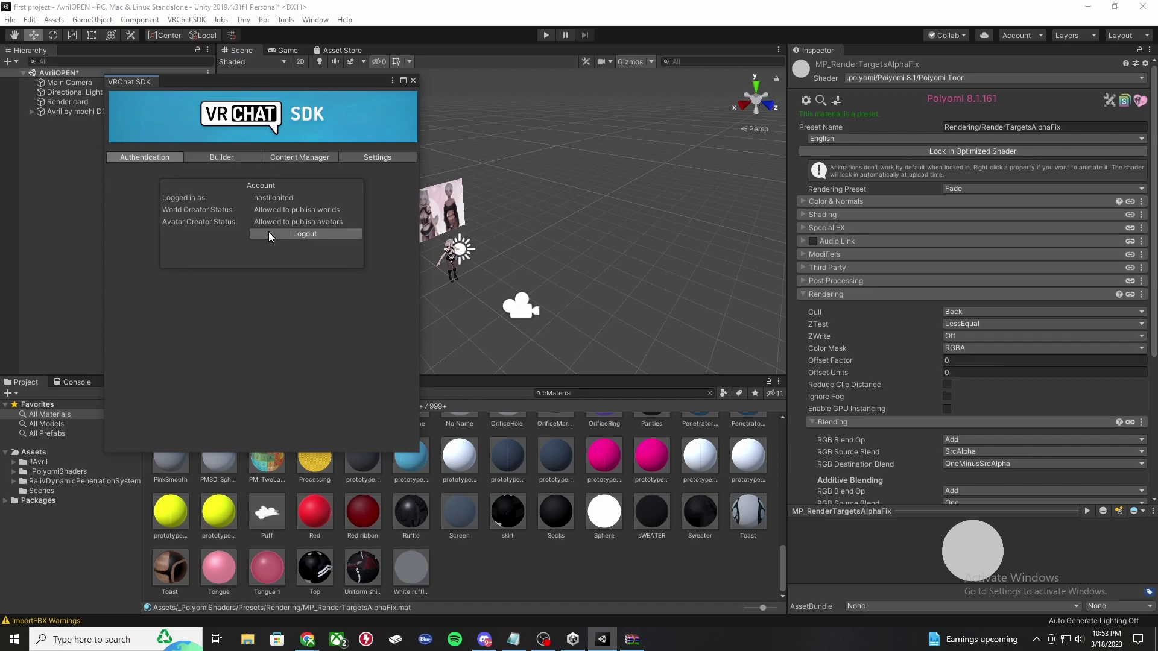
pyautogui.click(223, 156)
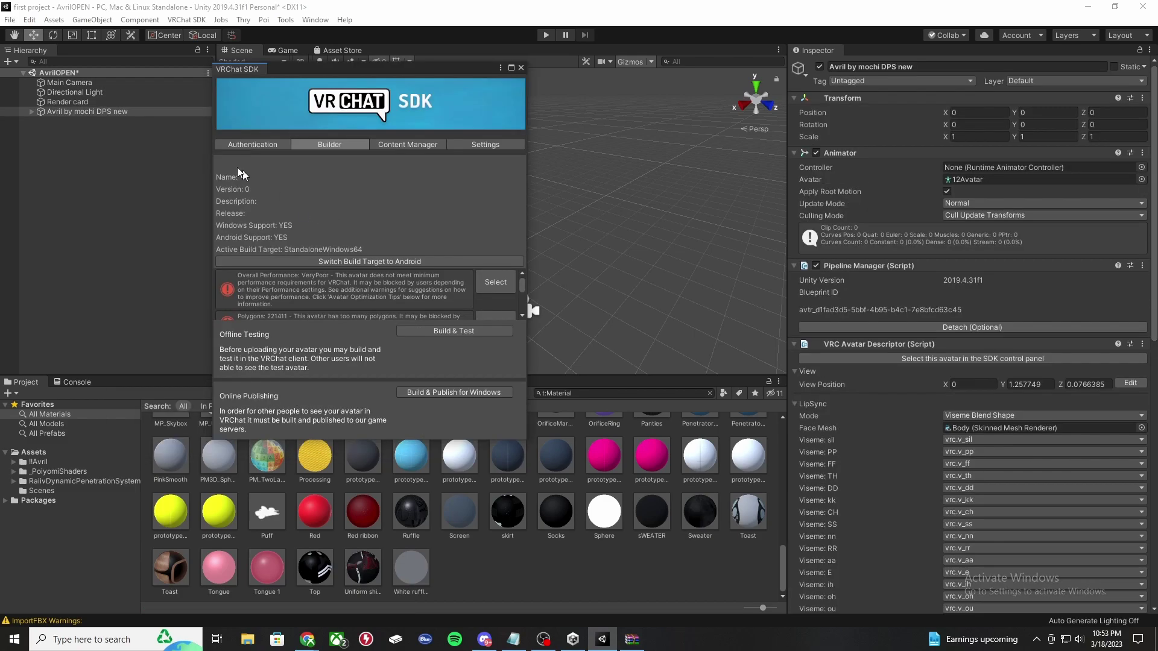
pyautogui.click(141, 115)
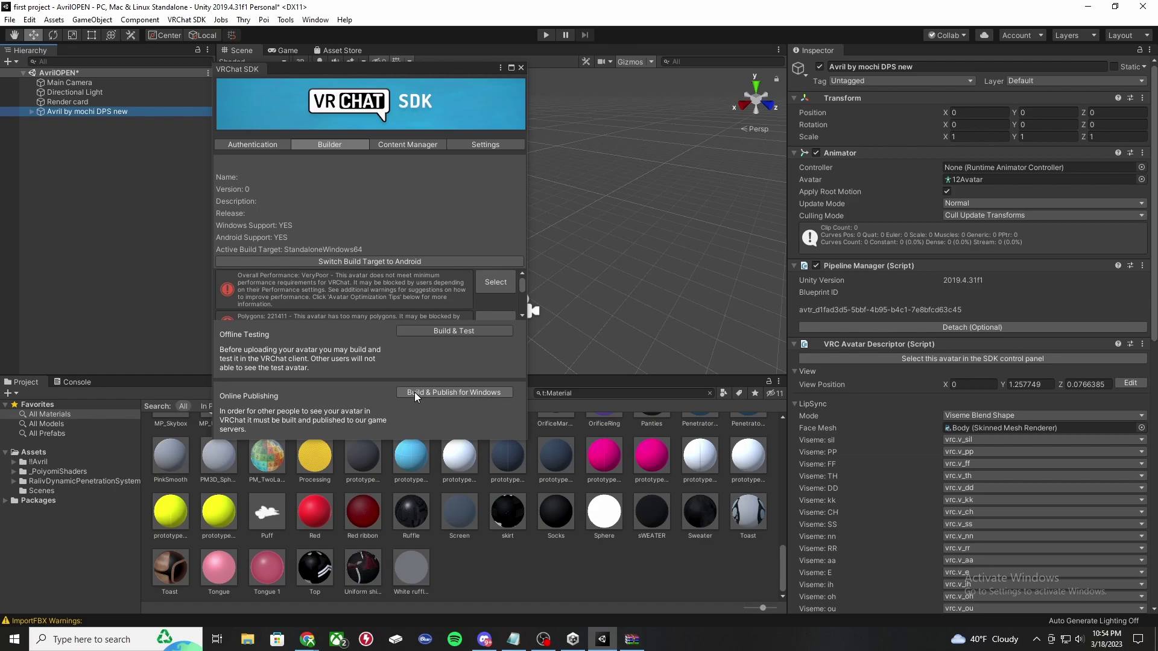
# Build & Publish for Windows, accepting the Thry lighting fix and material locking.
pyautogui.click(415, 394)
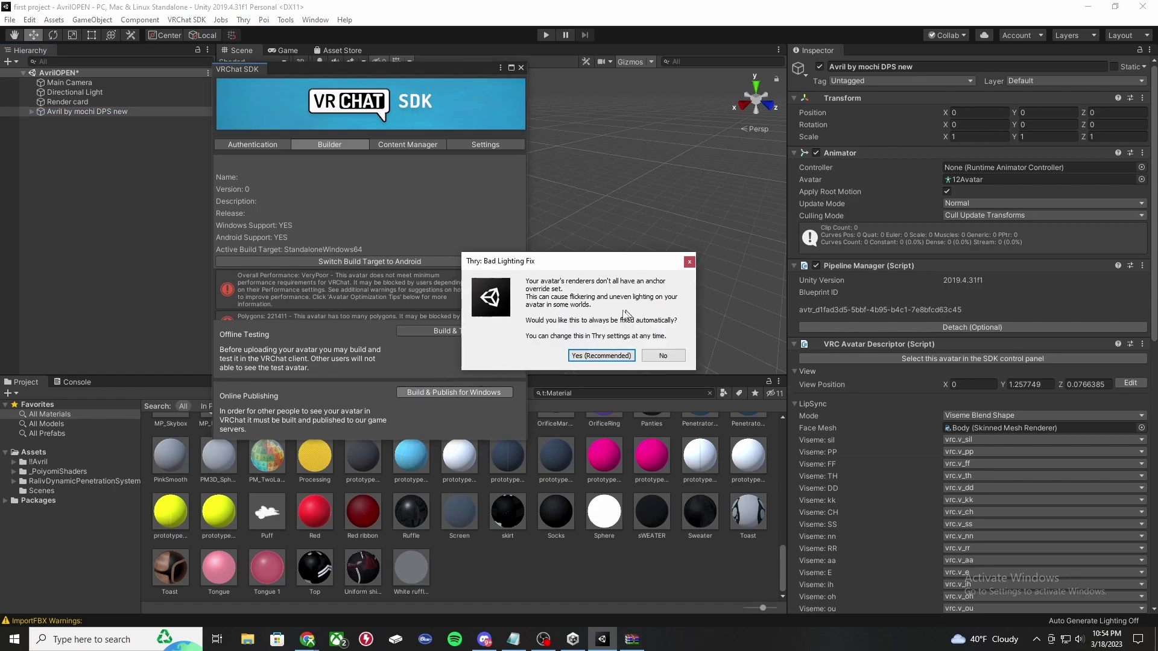
pyautogui.click(583, 357)
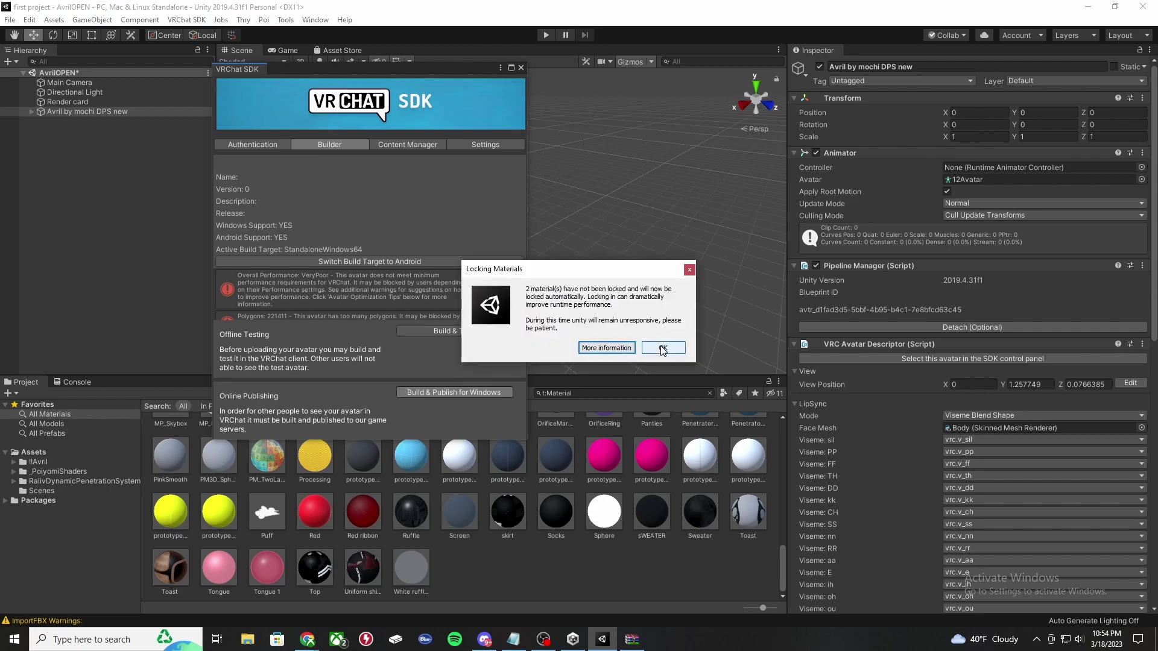
pyautogui.click(660, 348)
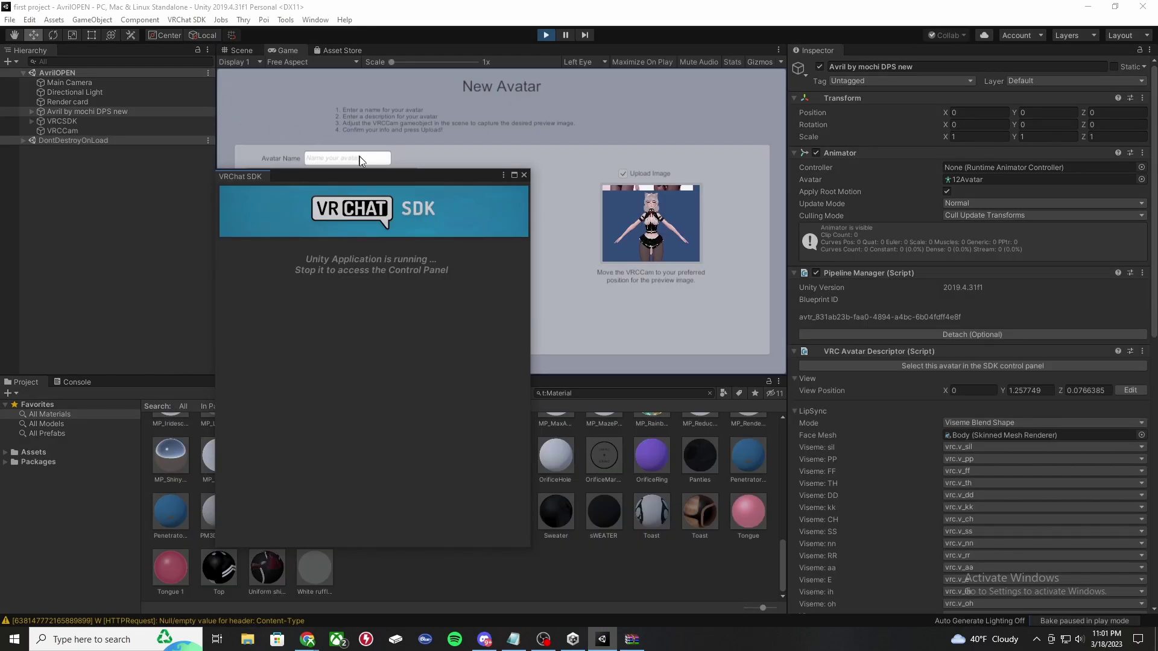
# Move the SDK panel aside and raise VRCCam in the Scene view to frame the avatar closer.
pyautogui.moveTo(275, 178); pyautogui.dragTo(893, 141)
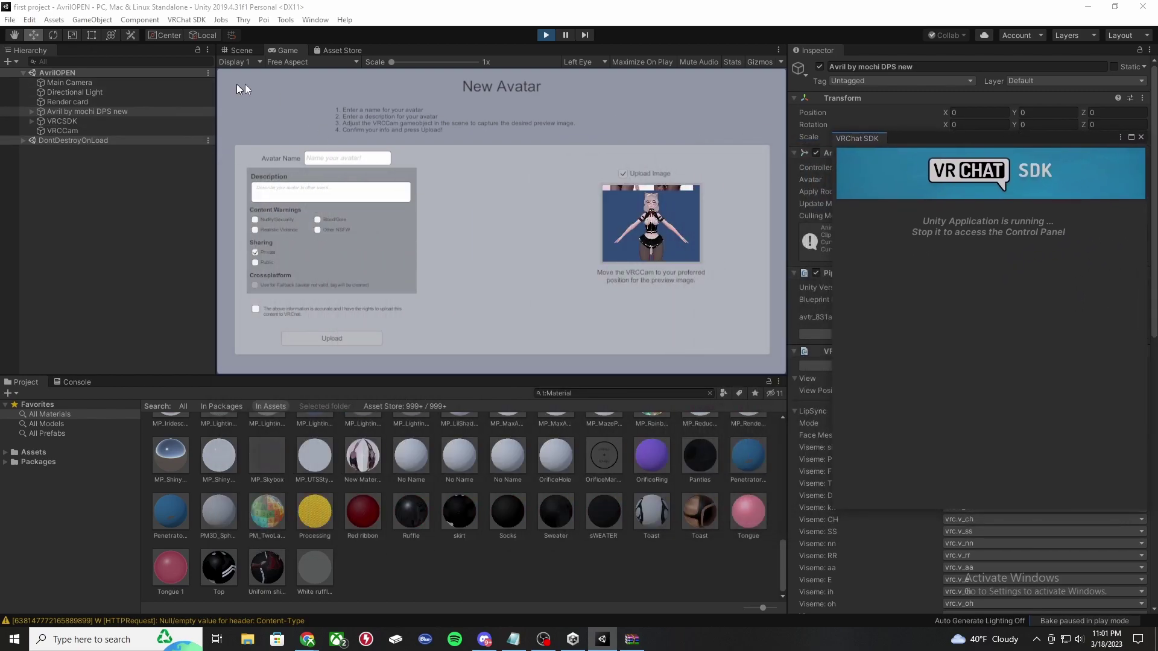
pyautogui.click(232, 50)
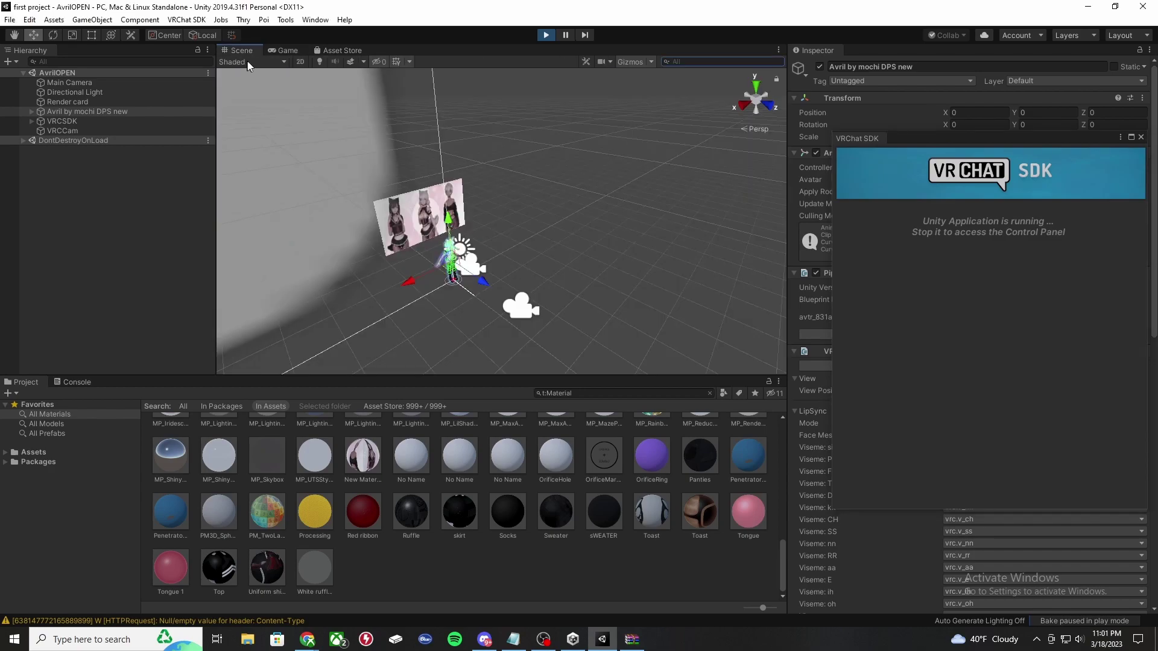
pyautogui.click(474, 269)
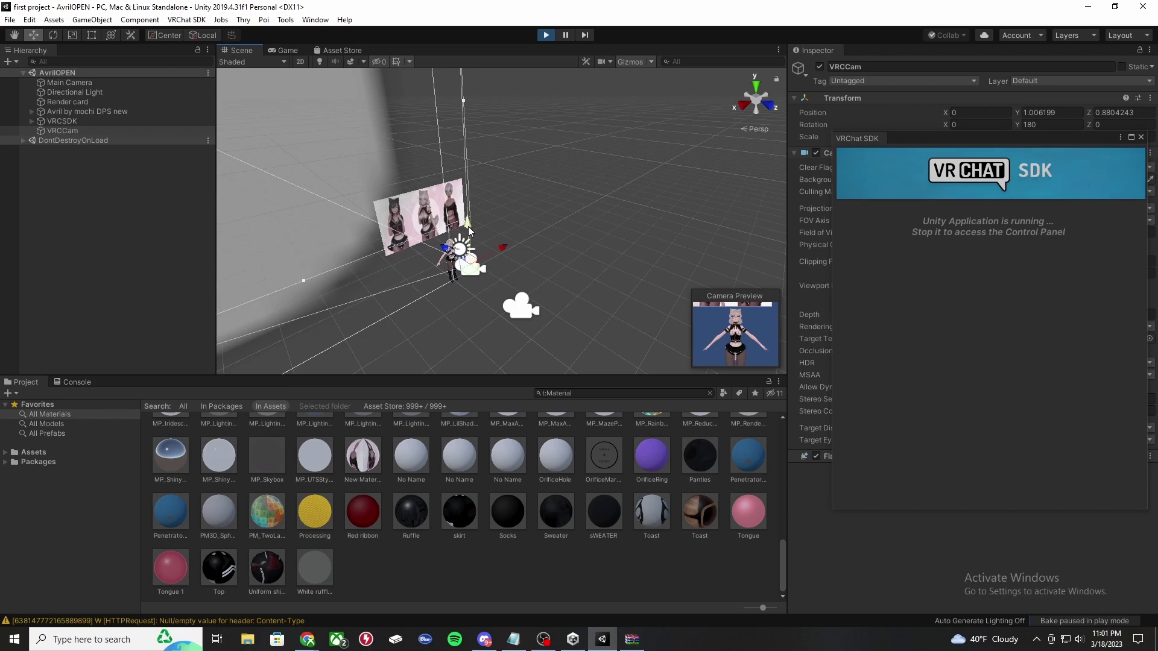
pyautogui.moveTo(466, 222); pyautogui.dragTo(461, 189)
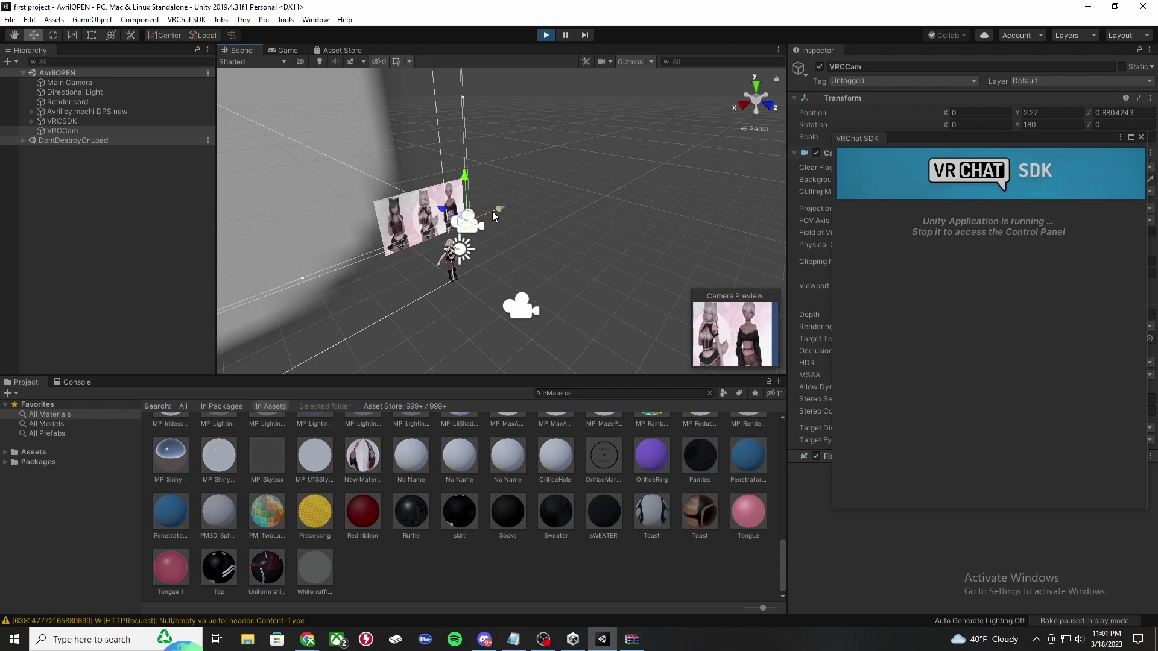
pyautogui.moveTo(500, 209); pyautogui.dragTo(482, 220)
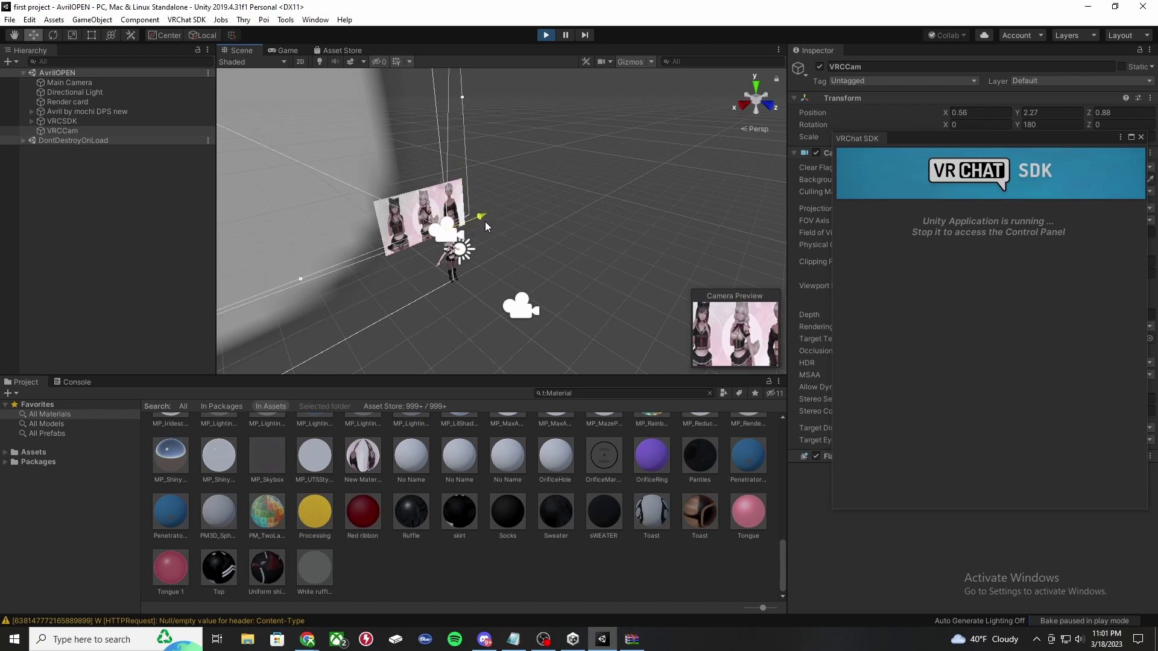
pyautogui.moveTo(481, 219)
pyautogui.mouseDown()
pyautogui.moveTo(419, 217)
pyautogui.moveTo(467, 215)
pyautogui.mouseUp()
# Nudge VRCCam slightly higher and return to the Game view upload form.
pyautogui.click(437, 200)
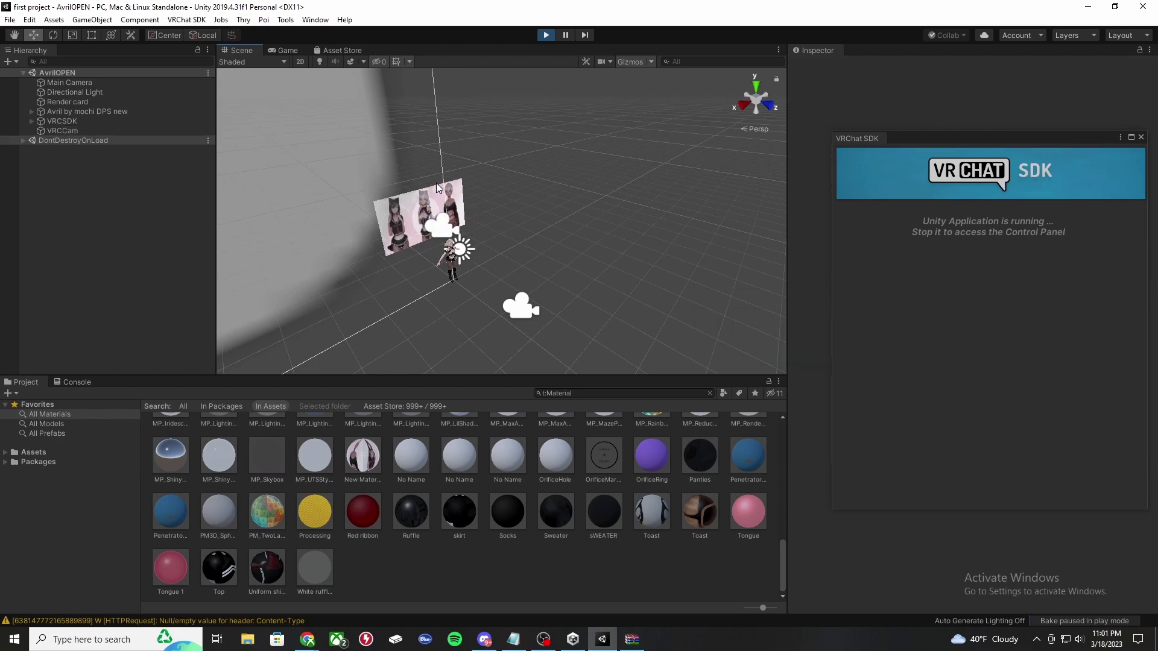
pyautogui.click(447, 228)
pyautogui.moveTo(437, 186); pyautogui.dragTo(437, 176)
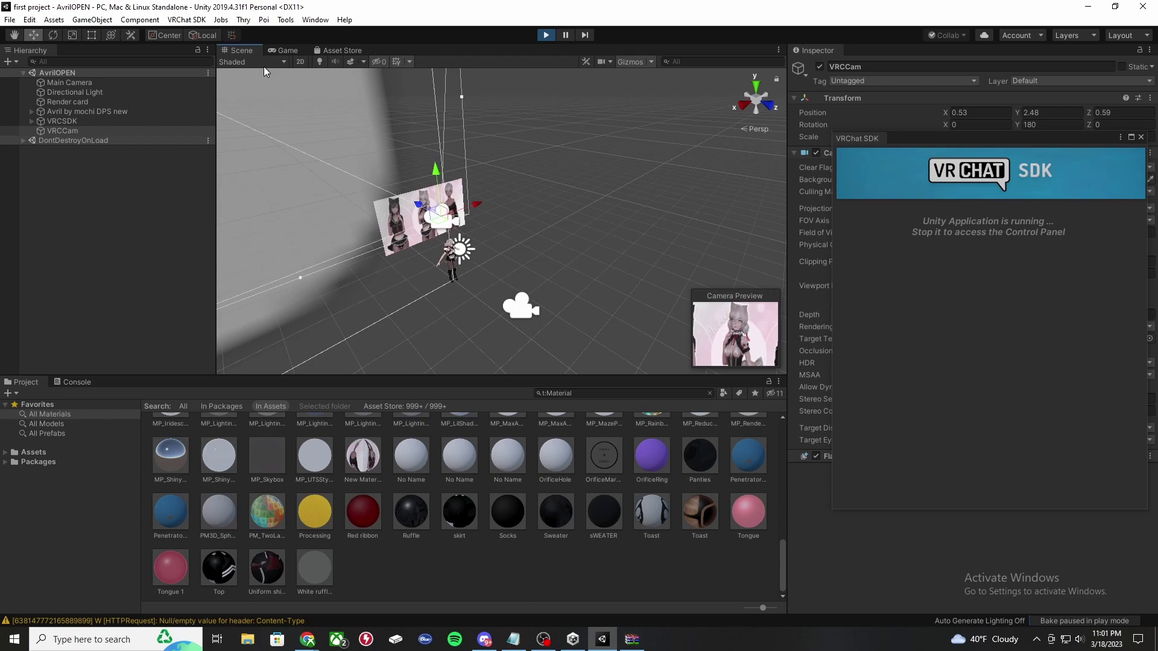
pyautogui.click(284, 50)
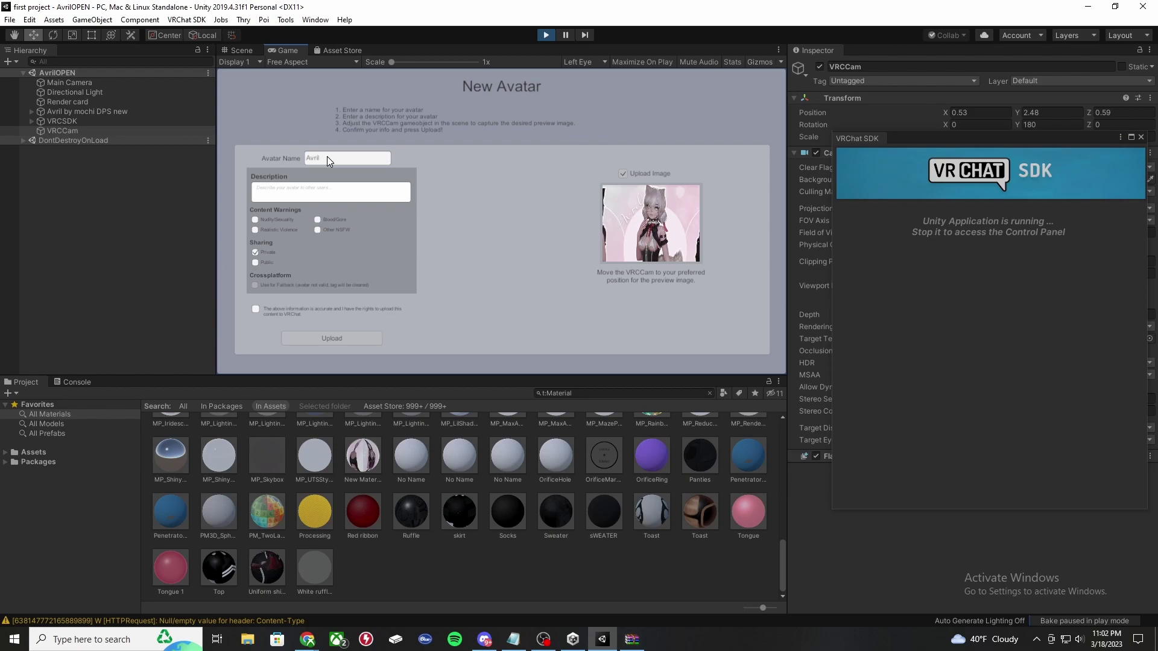
# Agree to the upload rights for Avril, start the upload and dismiss the blueprint save error messages.
pyautogui.click(257, 309)
pyautogui.click(331, 336)
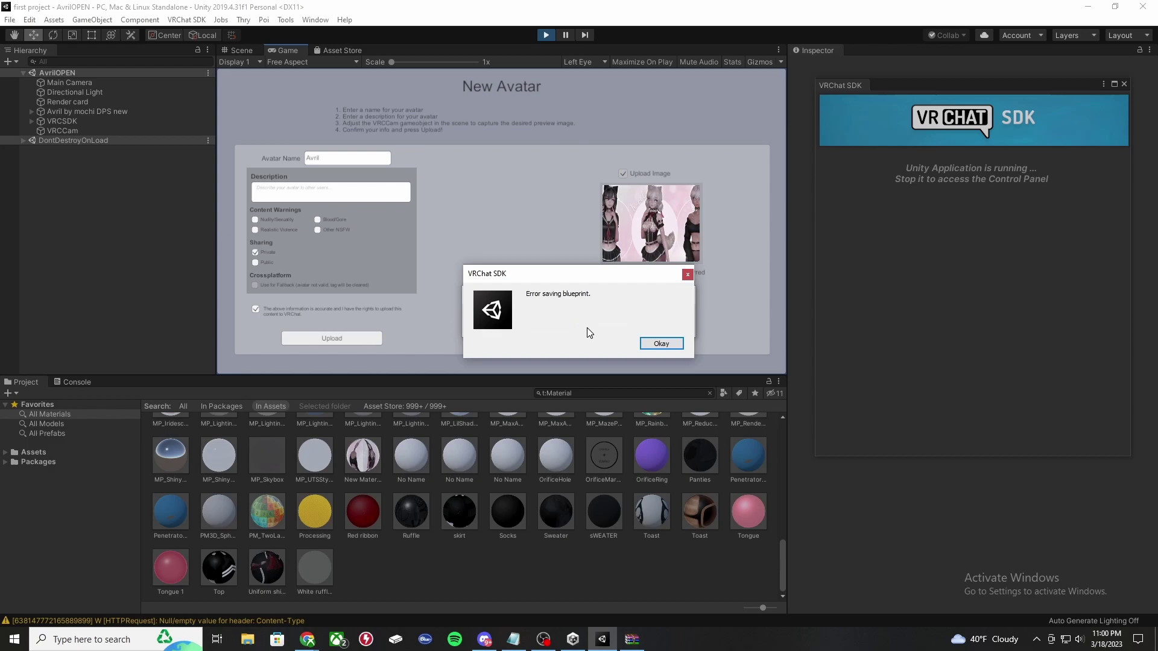
pyautogui.click(658, 344)
pyautogui.click(654, 346)
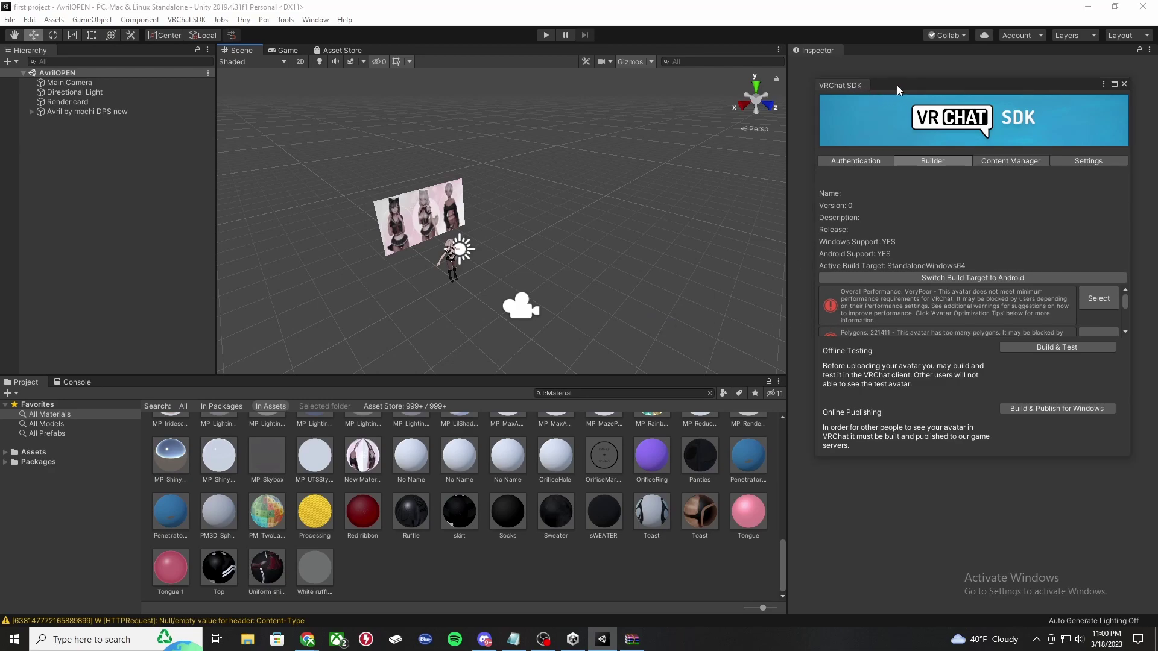
# Select the Avril avatar, detach its stored blueprint ID and build & publish for Windows again.
pyautogui.moveTo(895, 86); pyautogui.dragTo(382, 145)
pyautogui.moveTo(74, 93)
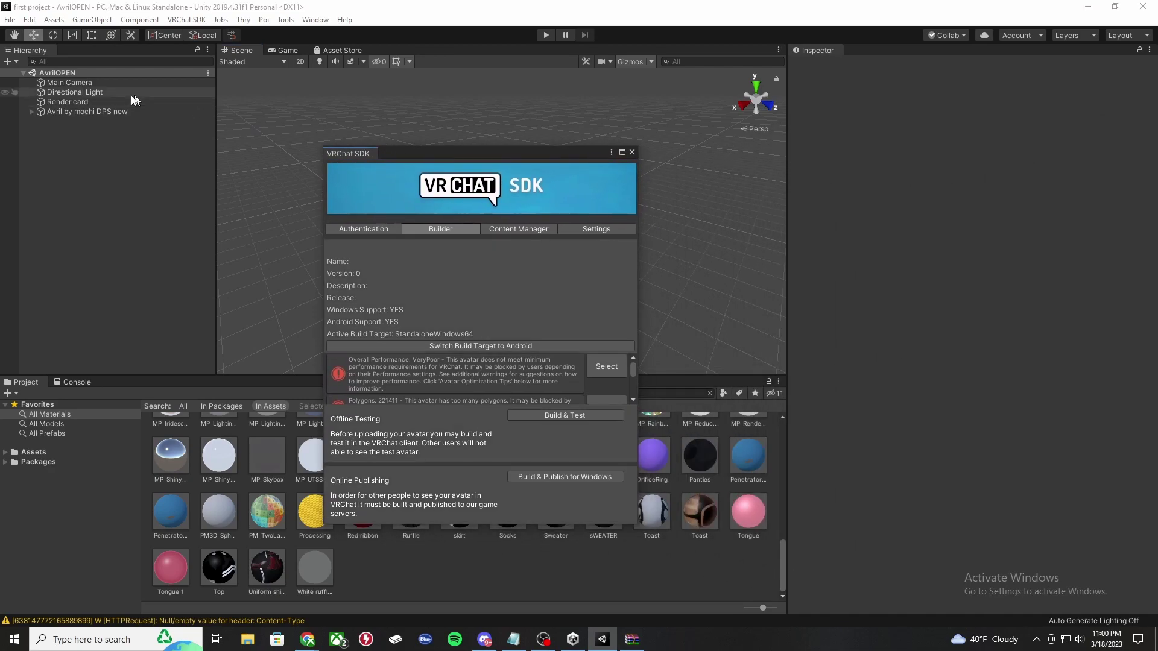
pyautogui.click(91, 111)
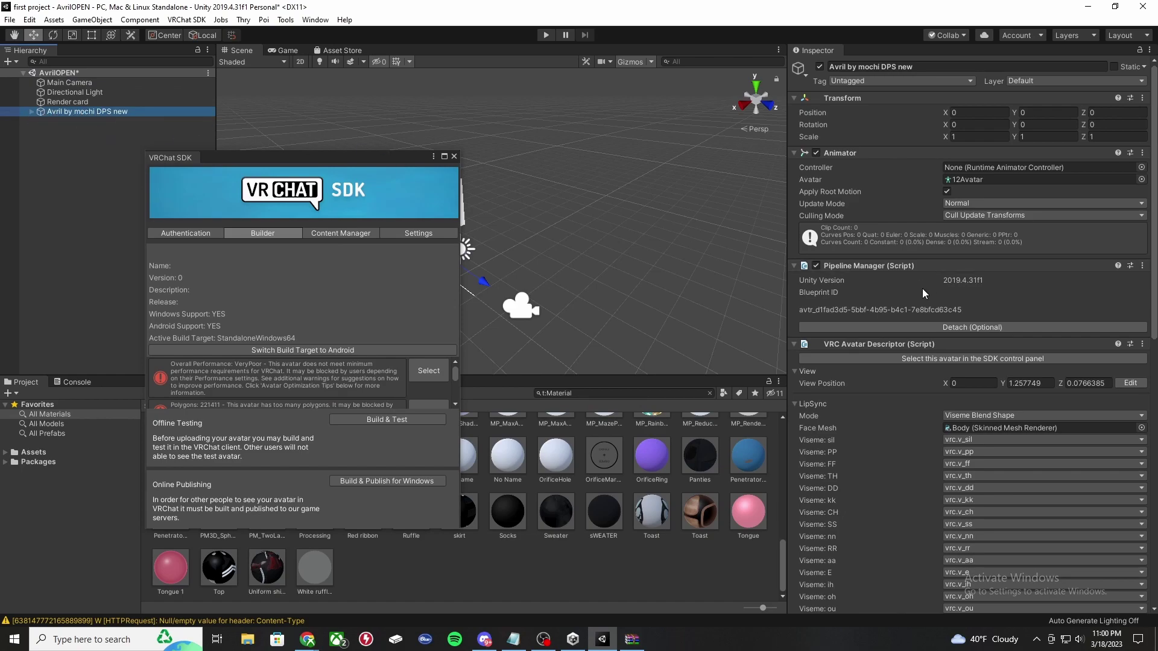
pyautogui.click(972, 326)
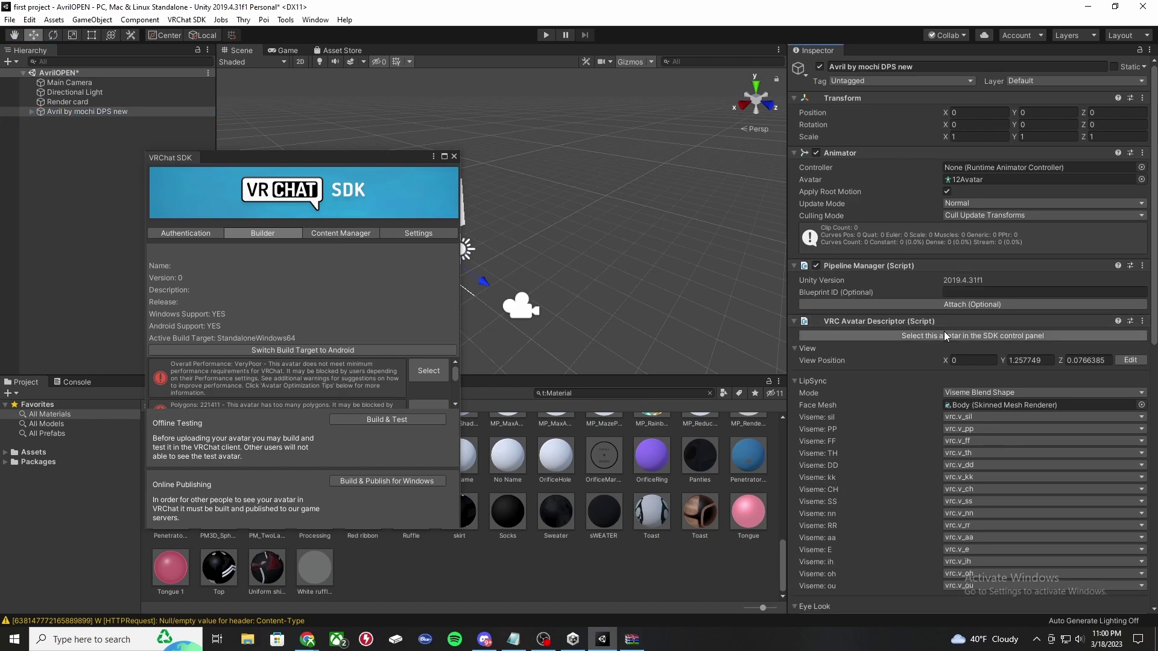
pyautogui.click(364, 482)
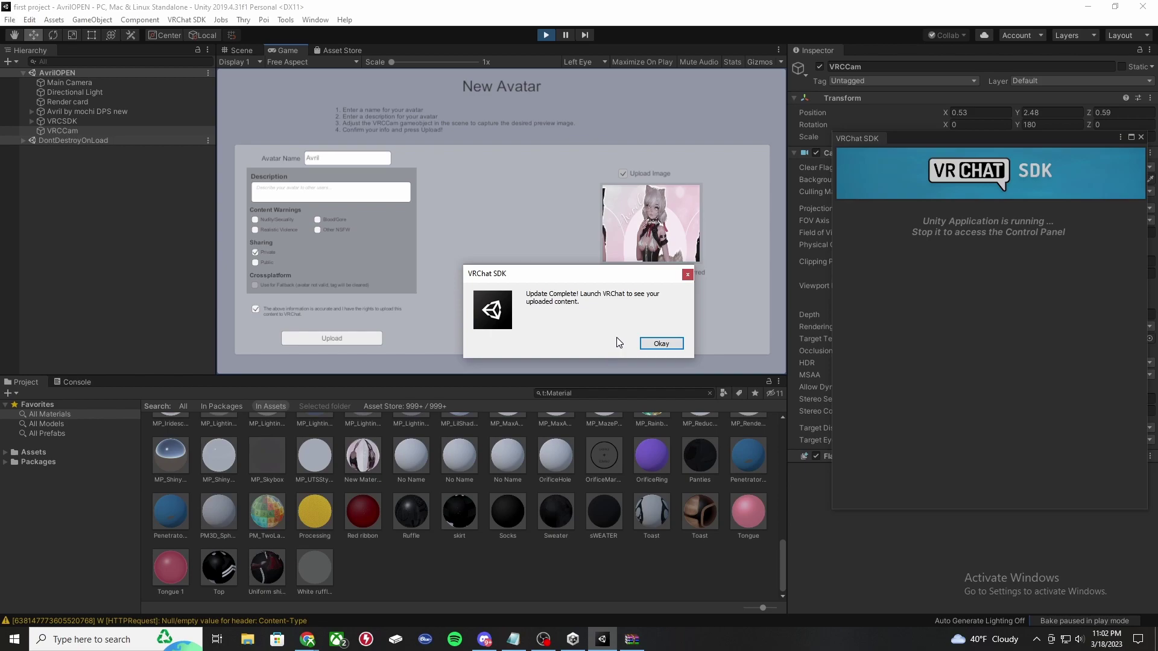
# Dismiss the Update Complete notice and save the scene via File > Save.
pyautogui.click(661, 344)
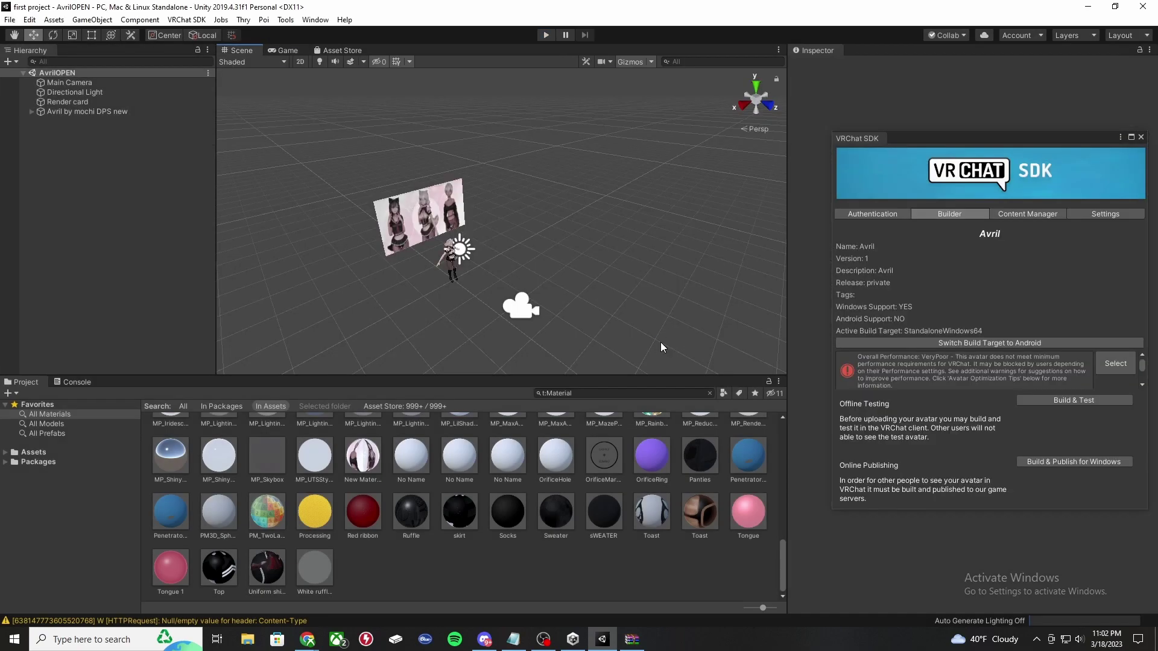
pyautogui.moveTo(856, 138); pyautogui.dragTo(249, 82)
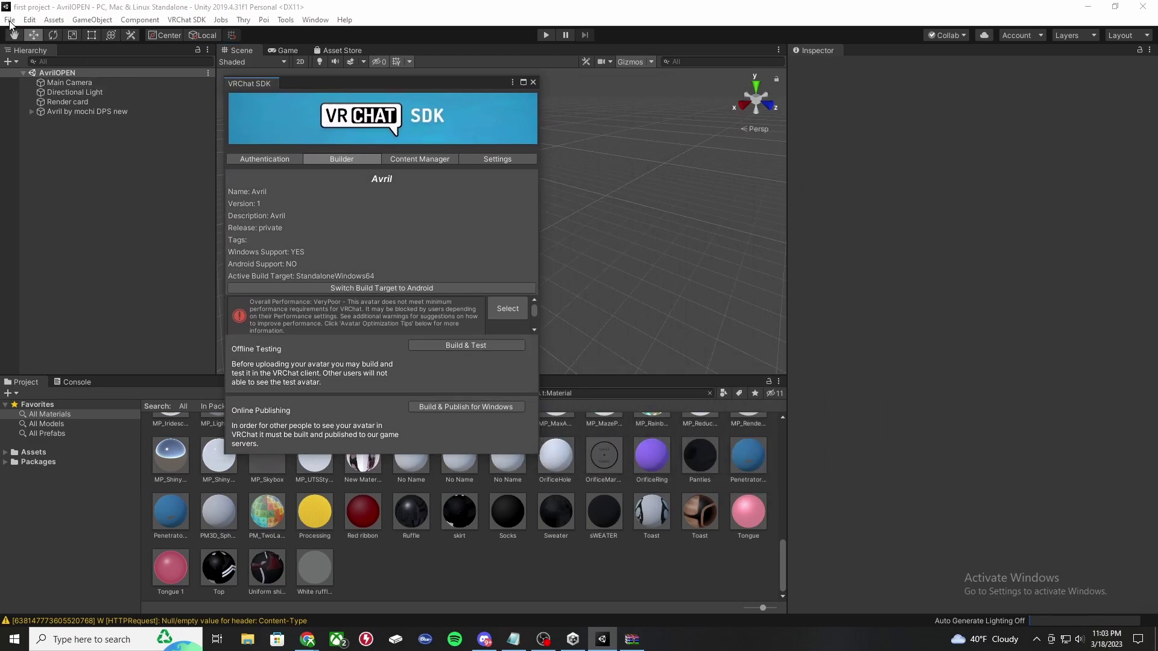
pyautogui.click(29, 19)
pyautogui.moveTo(9, 18)
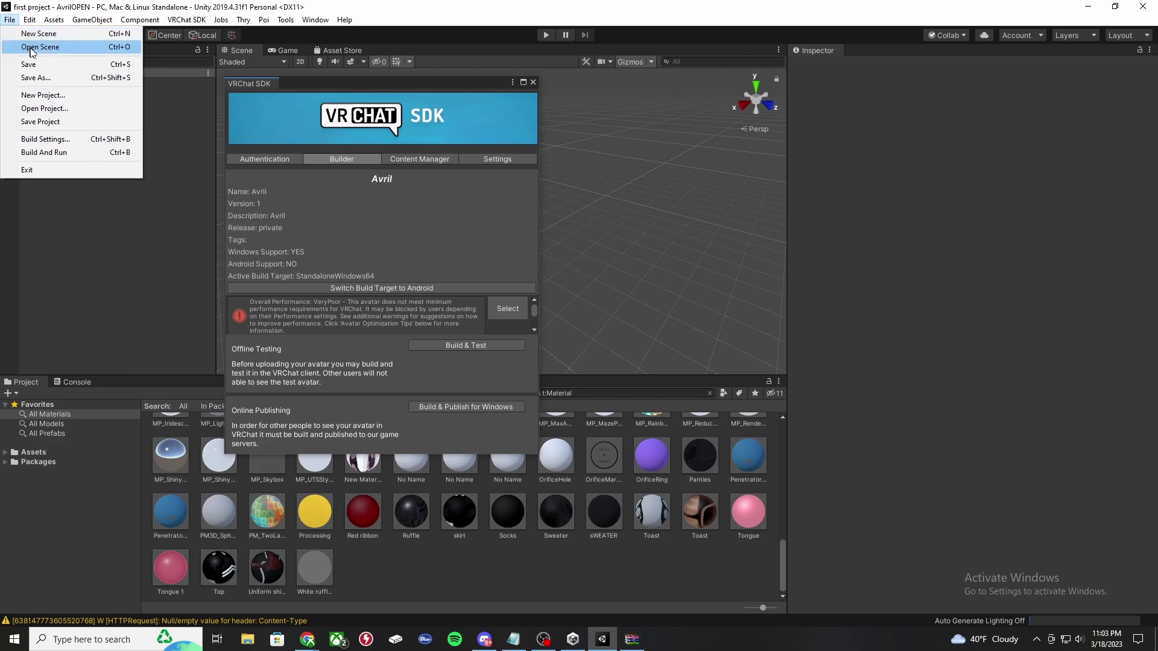
pyautogui.click(37, 64)
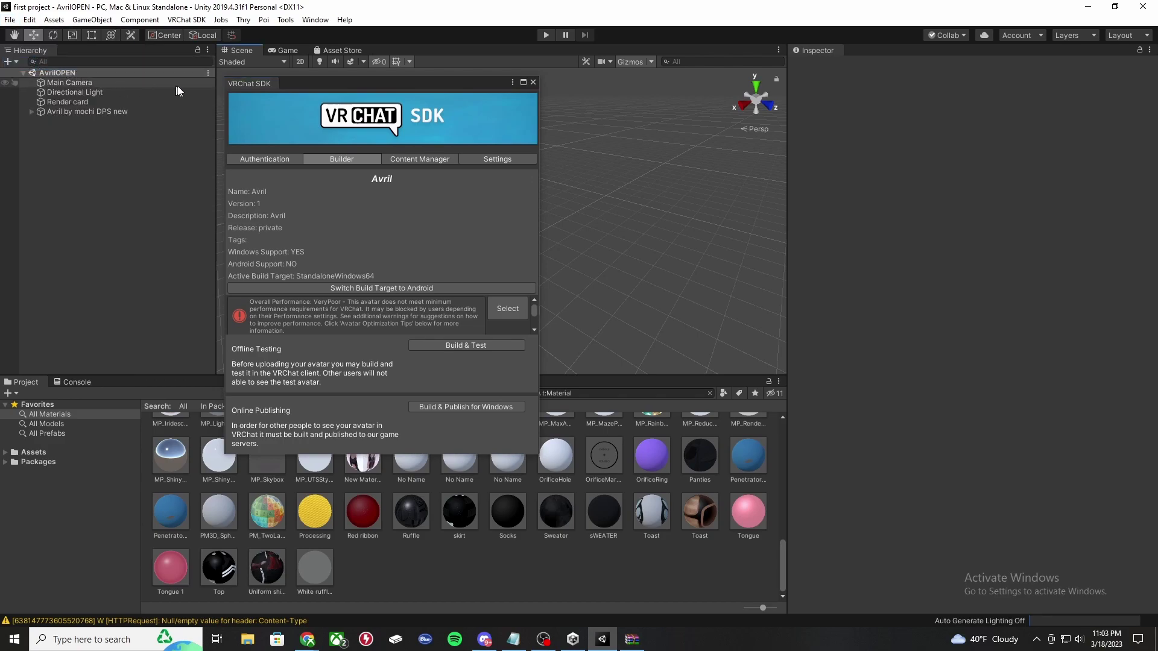
# Close the Unity editor and the WinRAR archive window.
pyautogui.click(1141, 6)
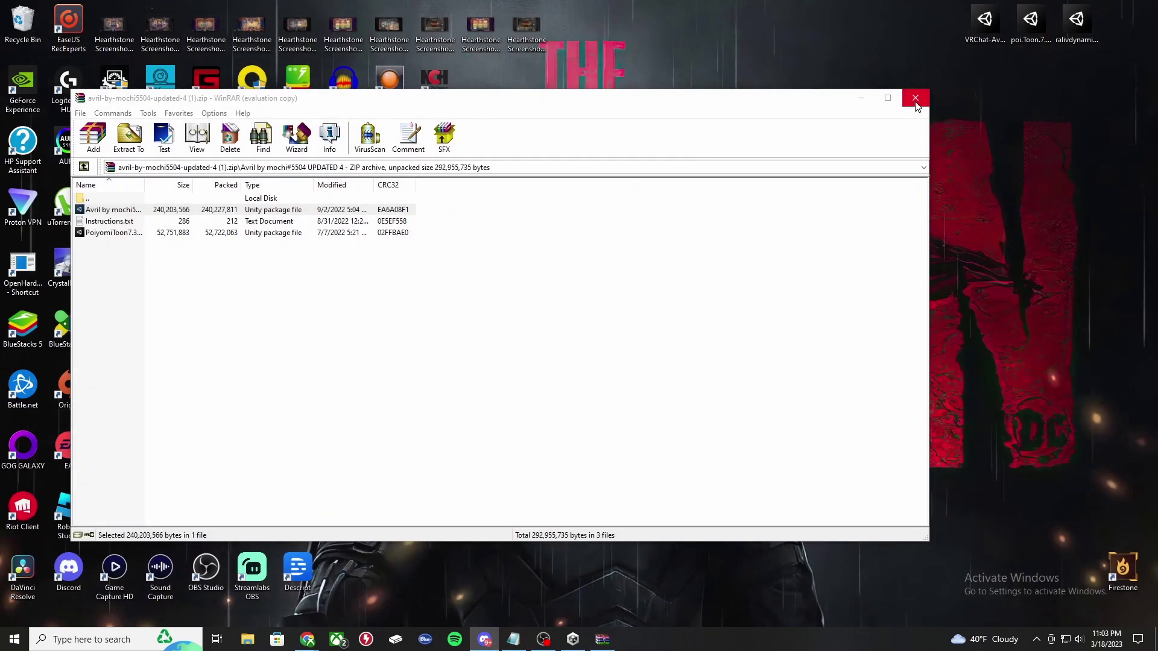
pyautogui.click(914, 98)
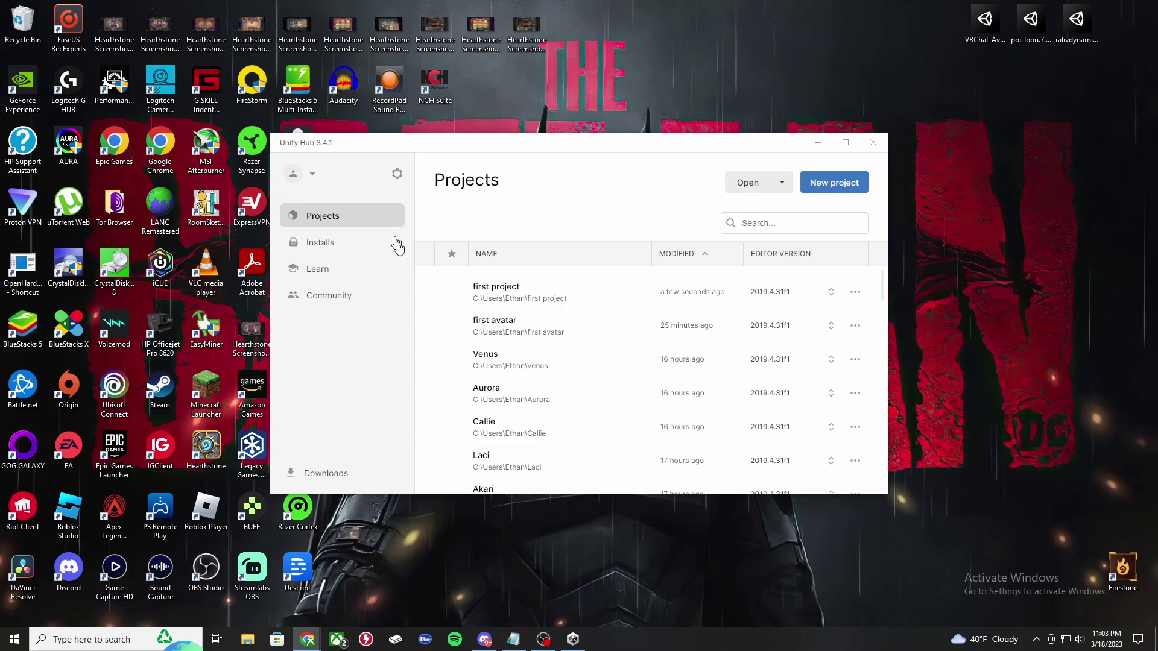
# On vrchat.com go Home, then Avatars, and expand My Avatars to see Avril listed as private.
pyautogui.moveTo(308, 640)
pyautogui.click(284, 594)
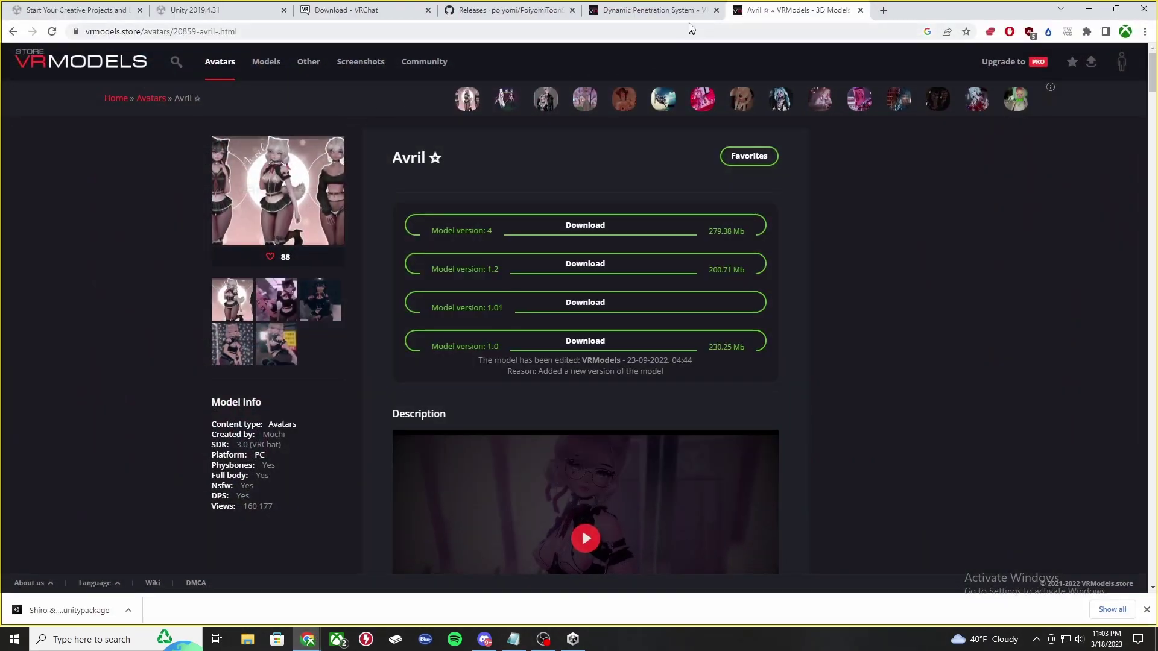
pyautogui.click(311, 19)
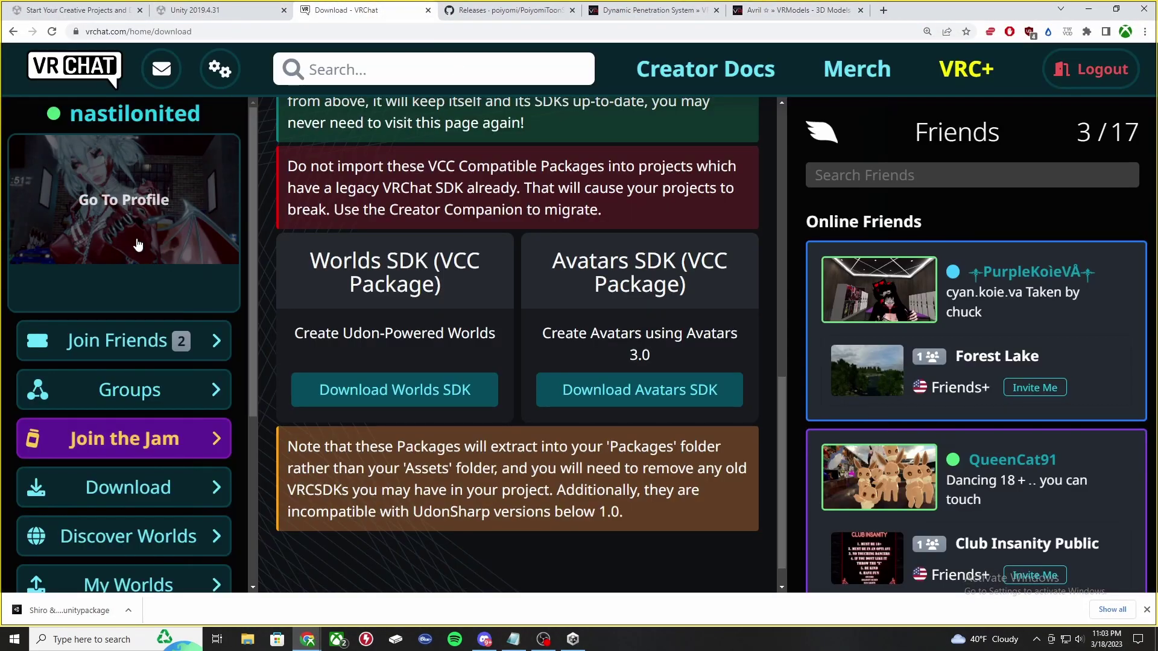
pyautogui.click(91, 71)
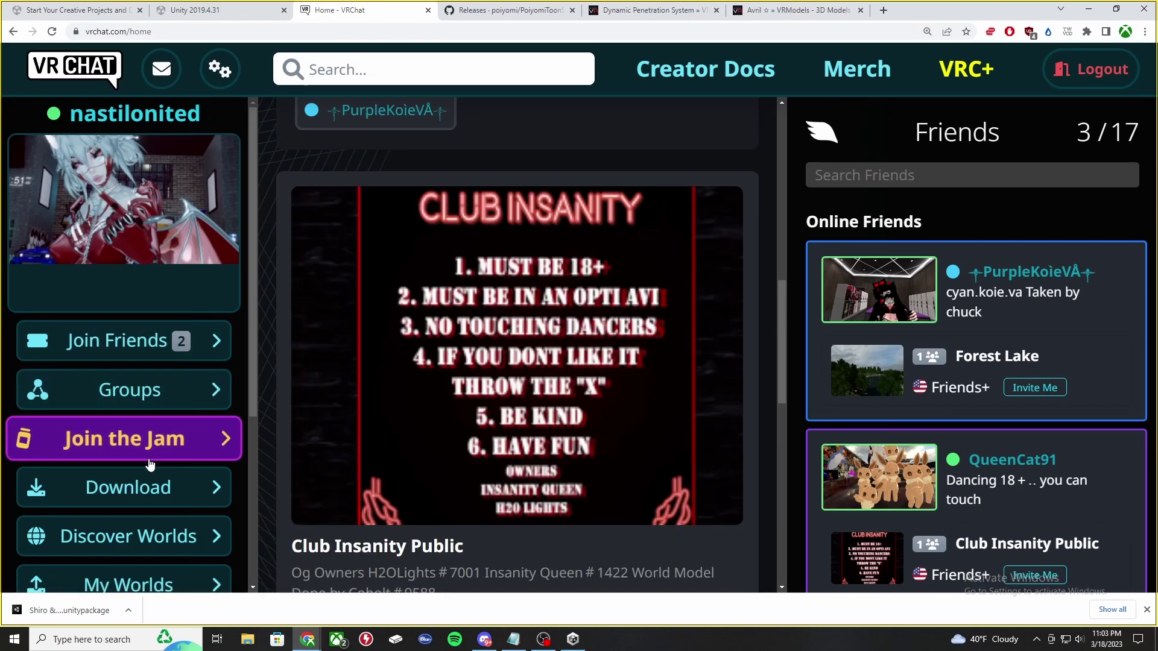
pyautogui.scroll(-3, 130, 400)
pyautogui.click(129, 394)
pyautogui.scroll(-1, 366, 372)
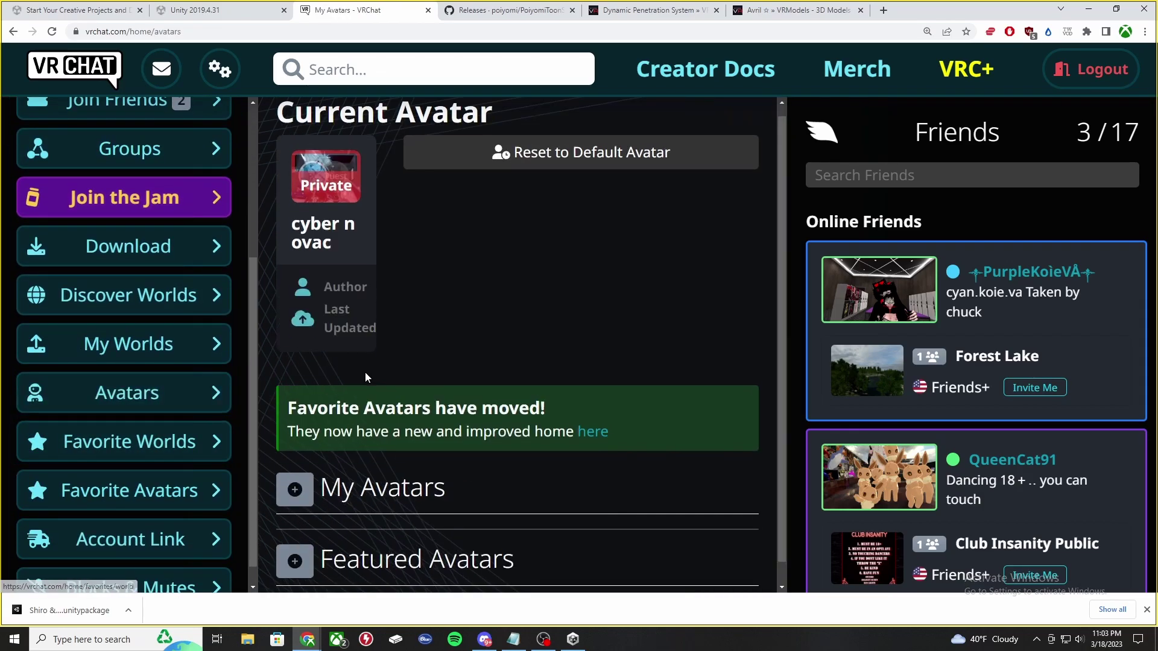
pyautogui.click(295, 467)
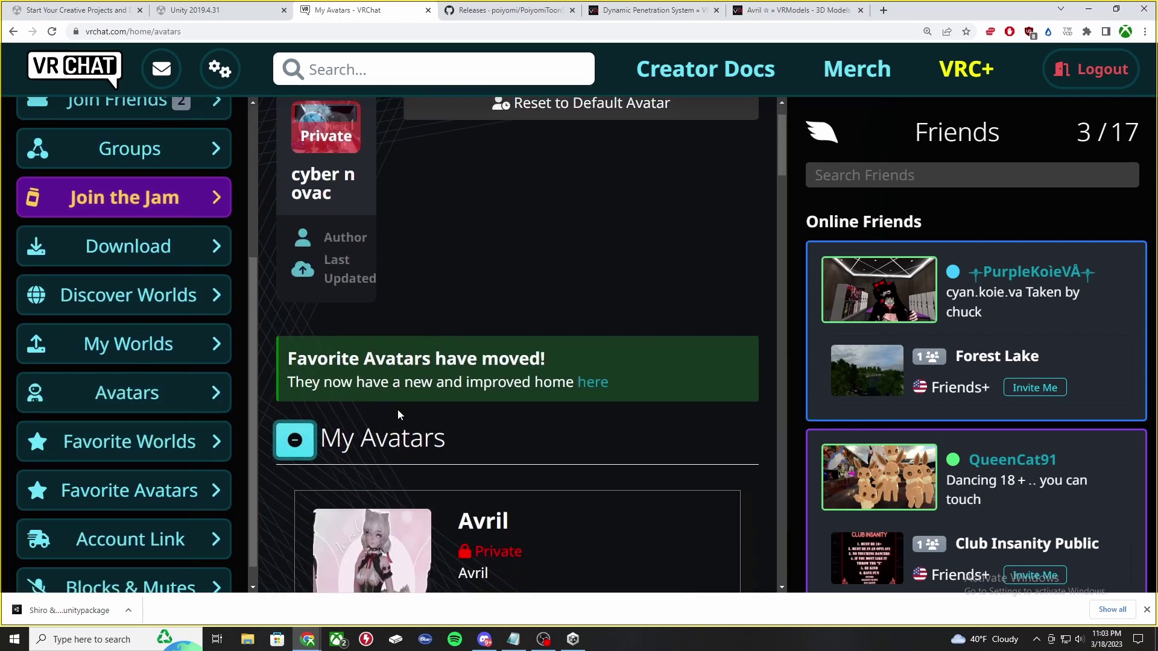
pyautogui.scroll(-3, 400, 414)
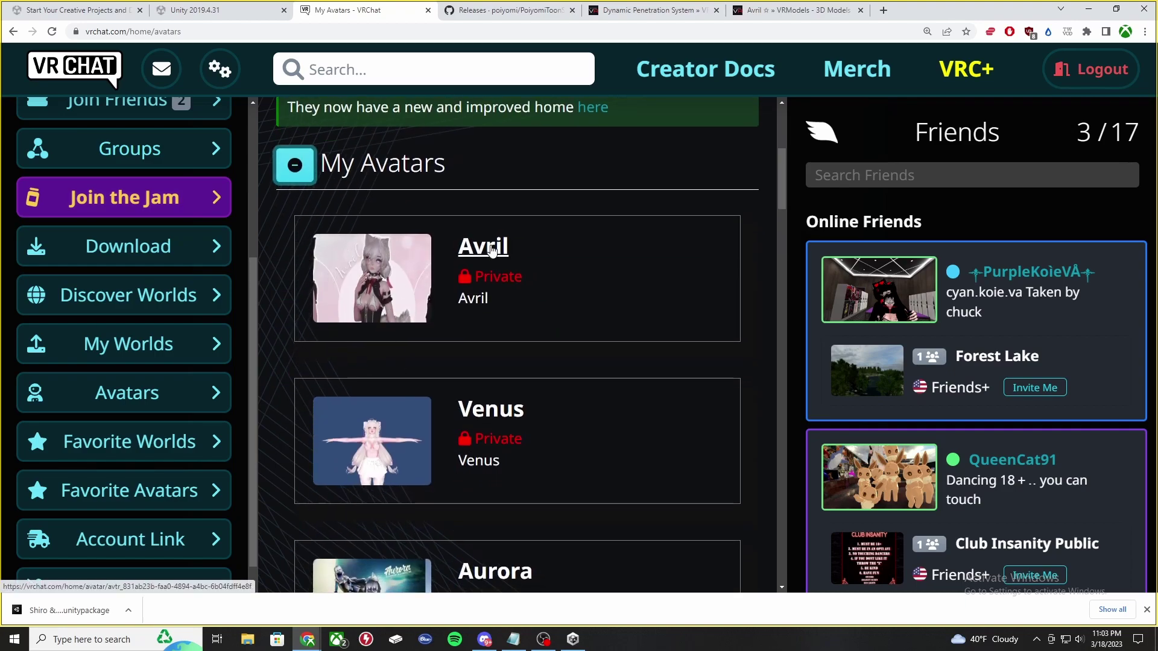